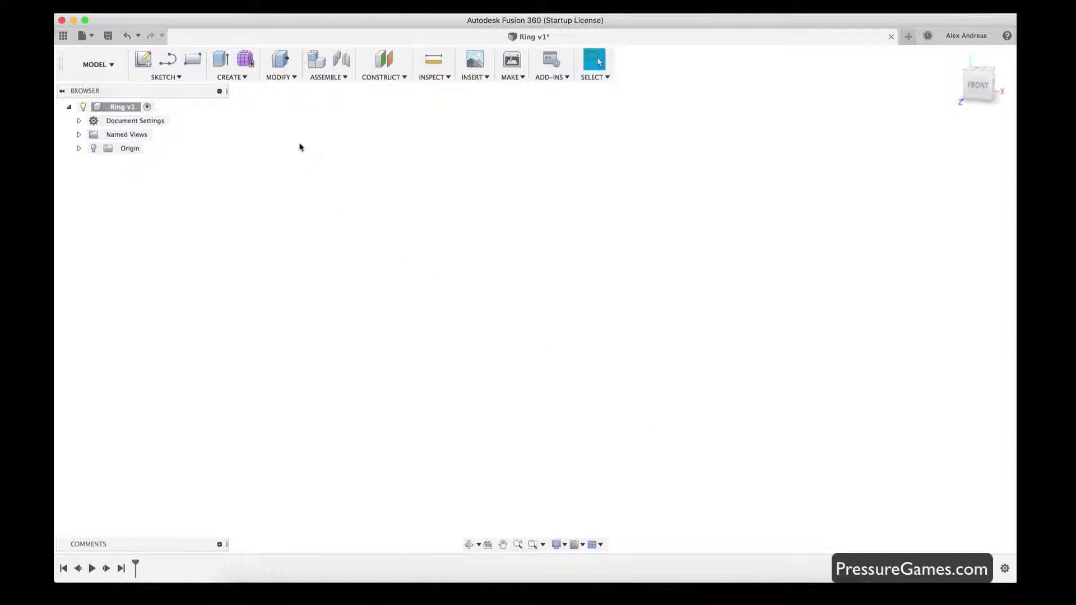
Step: Review the list of user parameters and the form for adding a new one
click(279, 78)
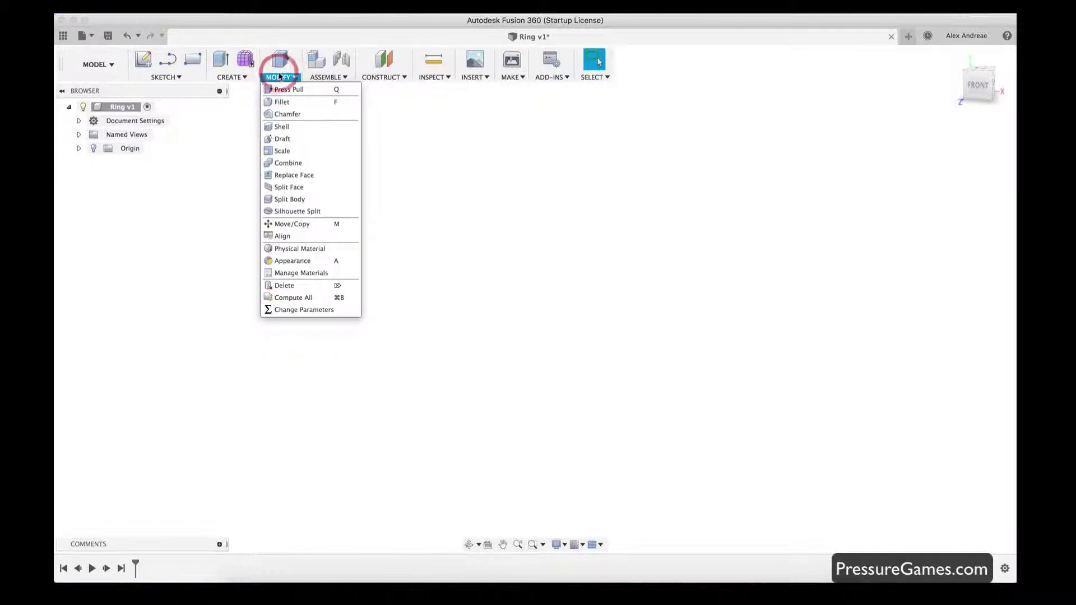
click(291, 311)
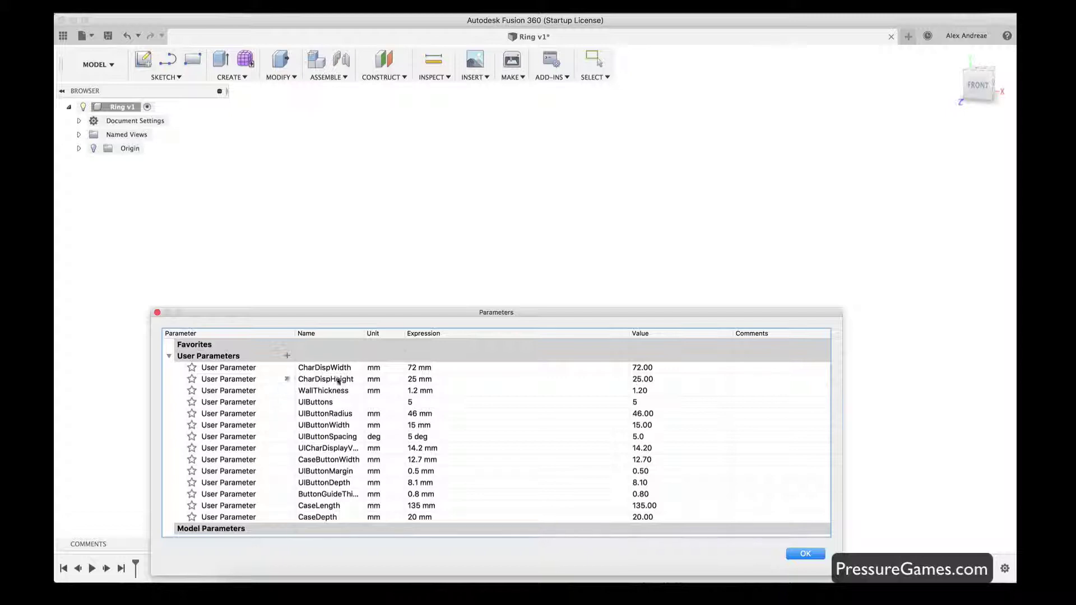
click(289, 358)
click(287, 356)
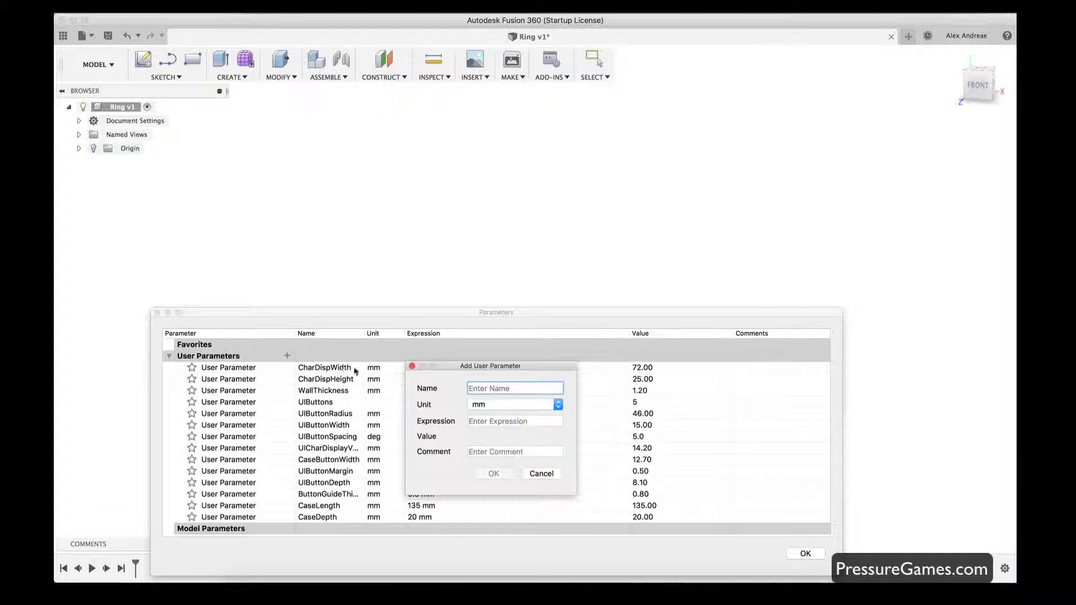
click(411, 366)
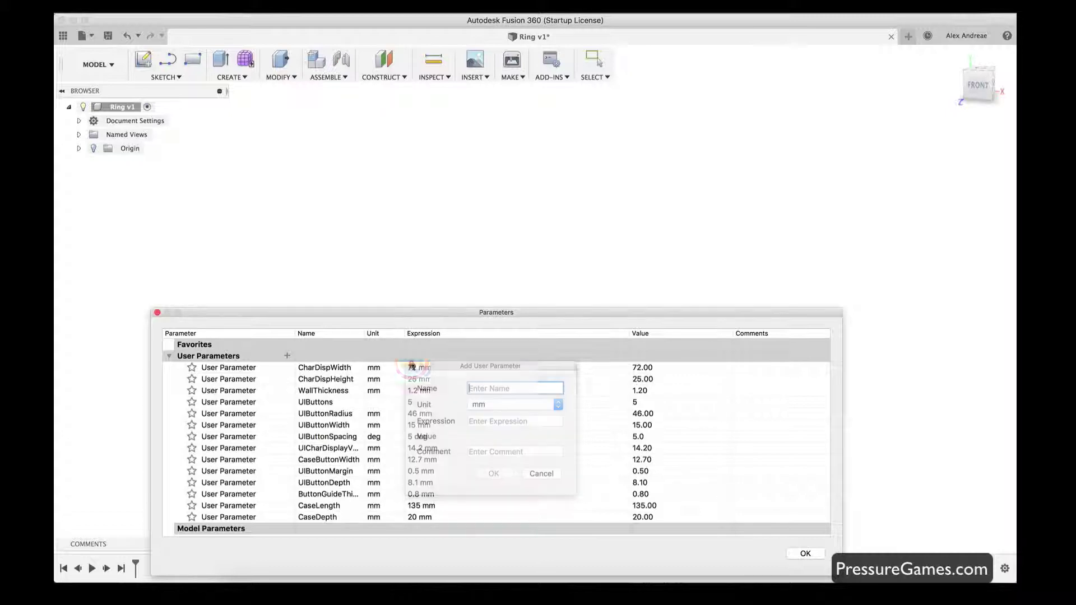
click(817, 554)
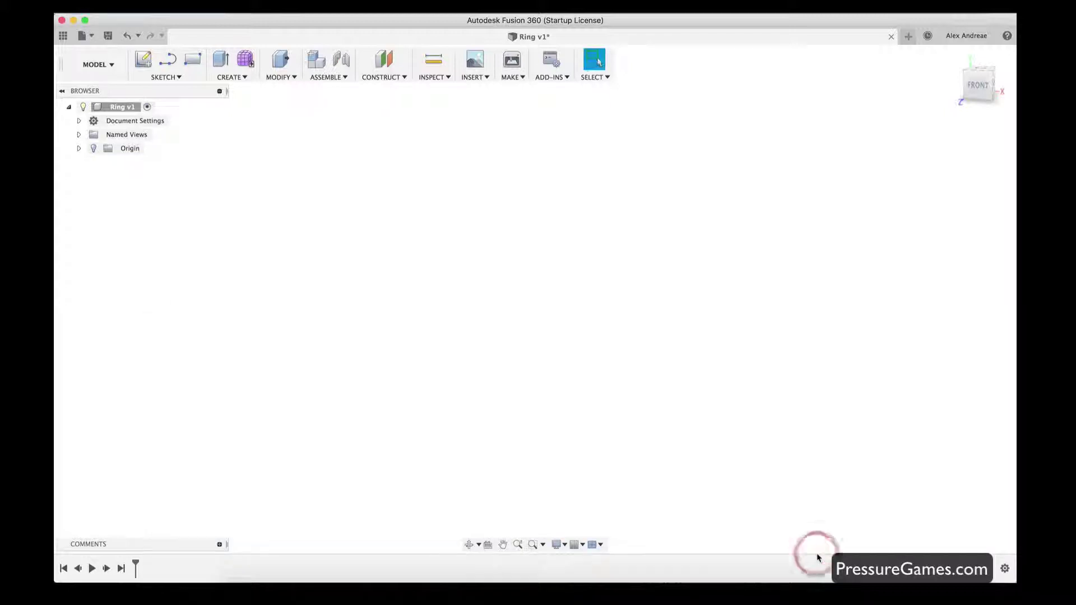
Step: Start a new sketch on the front origin plane
click(142, 60)
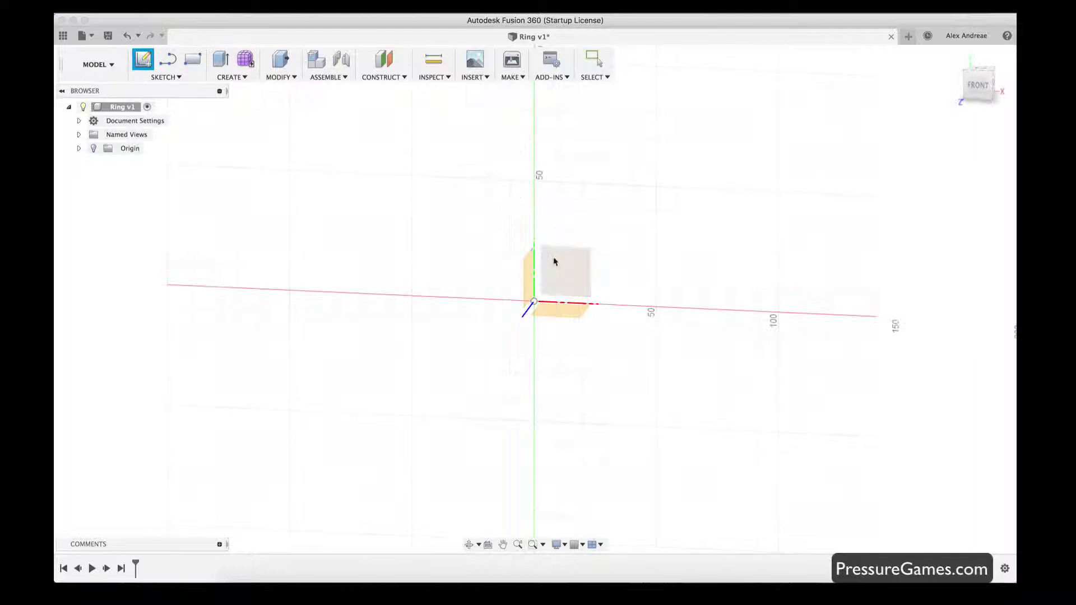
click(573, 271)
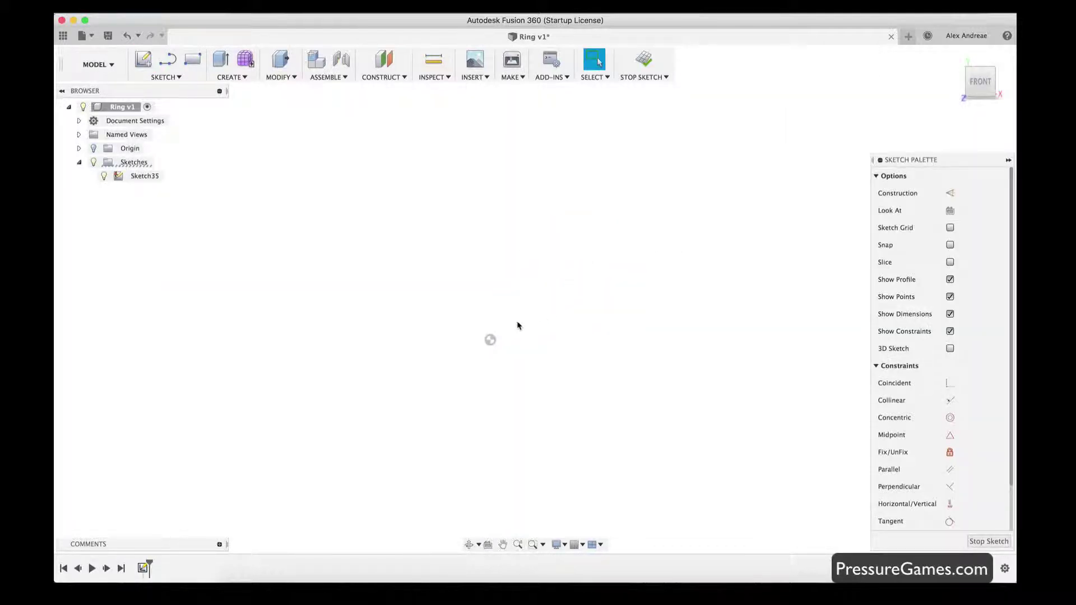
click(168, 77)
mouse_move(163, 114)
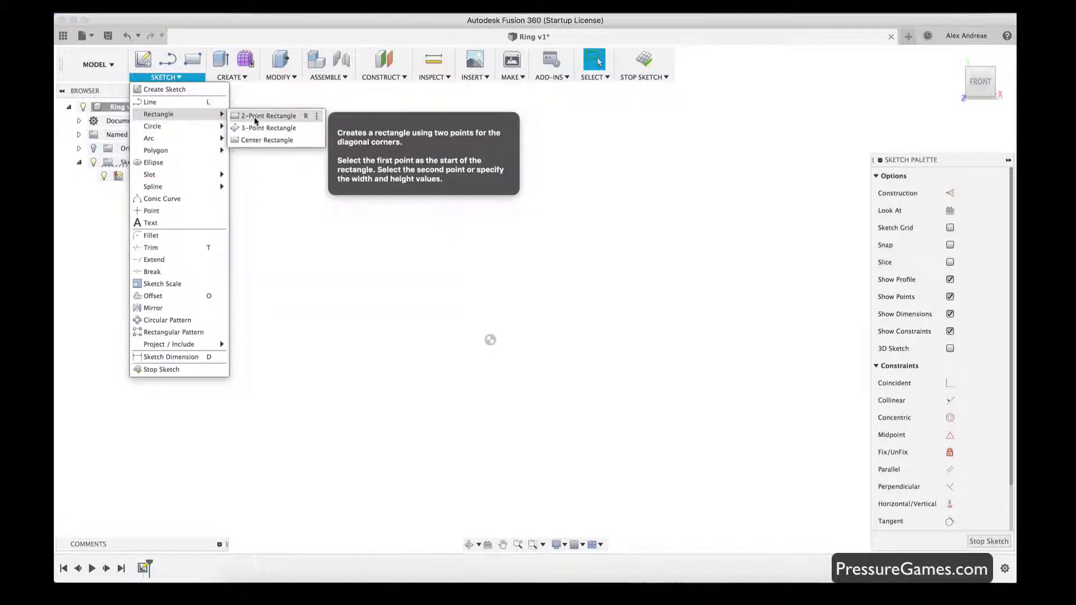
click(252, 140)
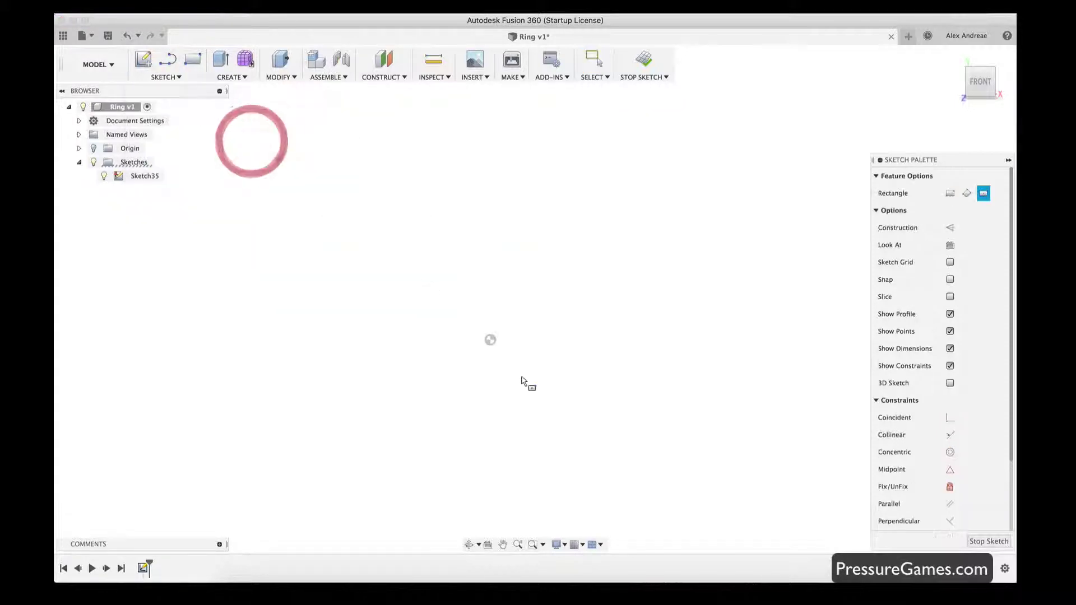
click(489, 339)
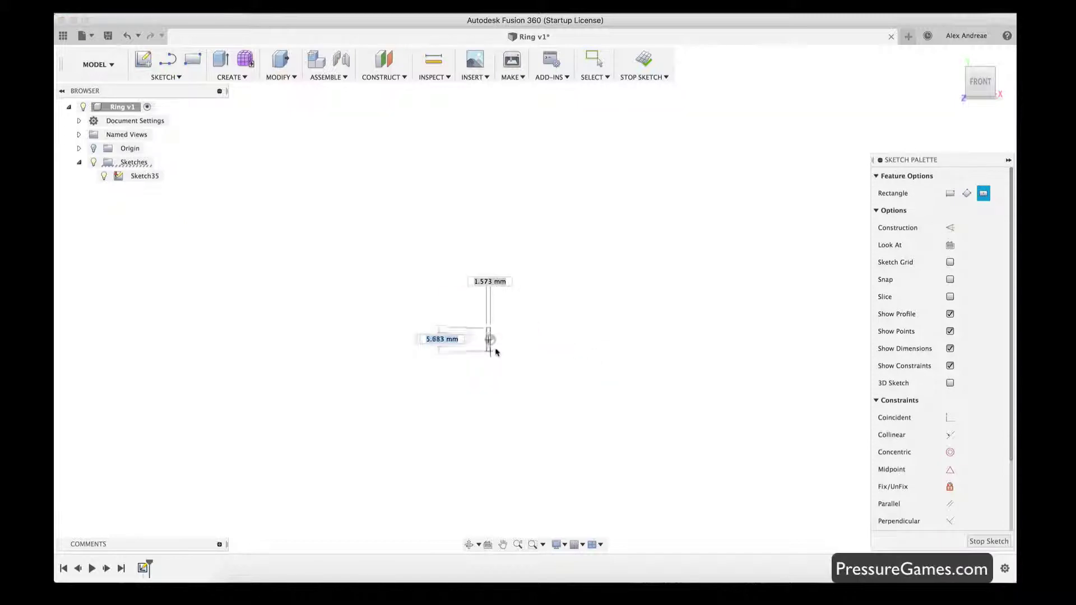
key(Escape)
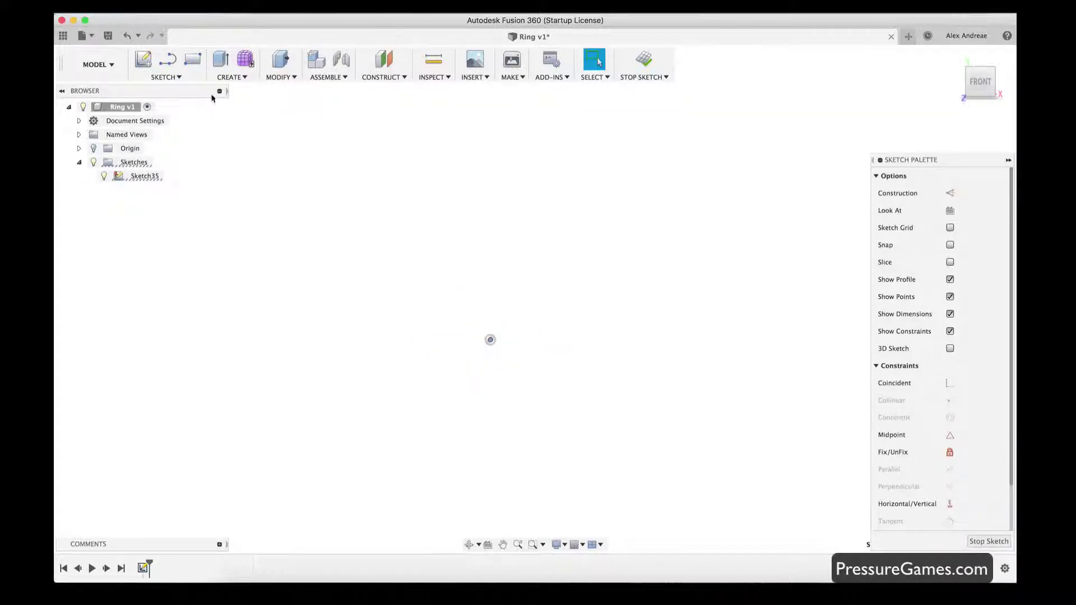
Step: Sketch a center rectangle on the origin with both its height and its width set to the CaseLength parameter
click(165, 77)
mouse_move(176, 128)
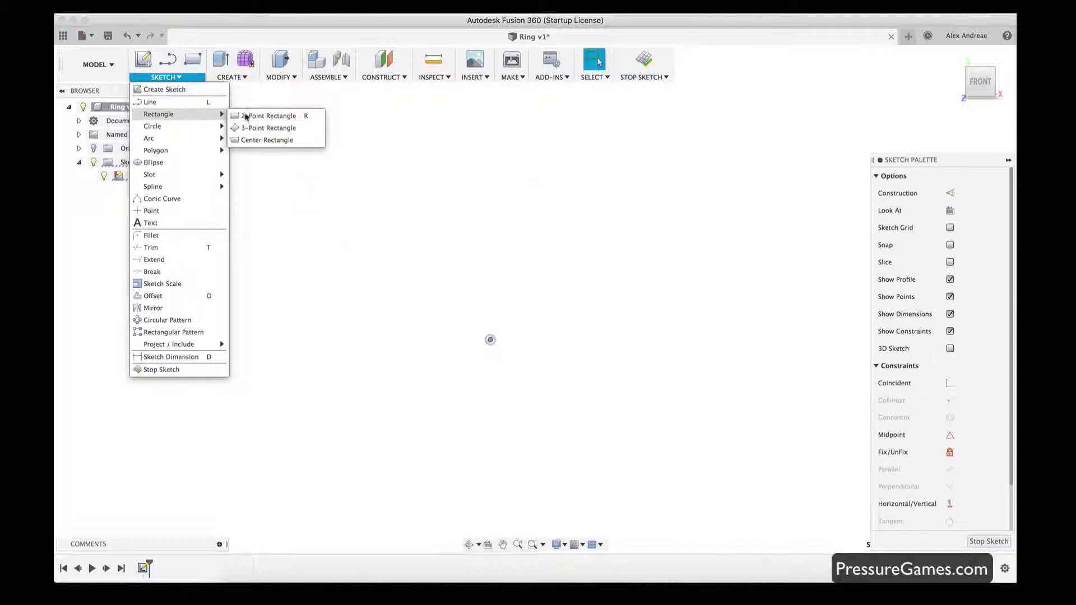
click(262, 140)
click(491, 341)
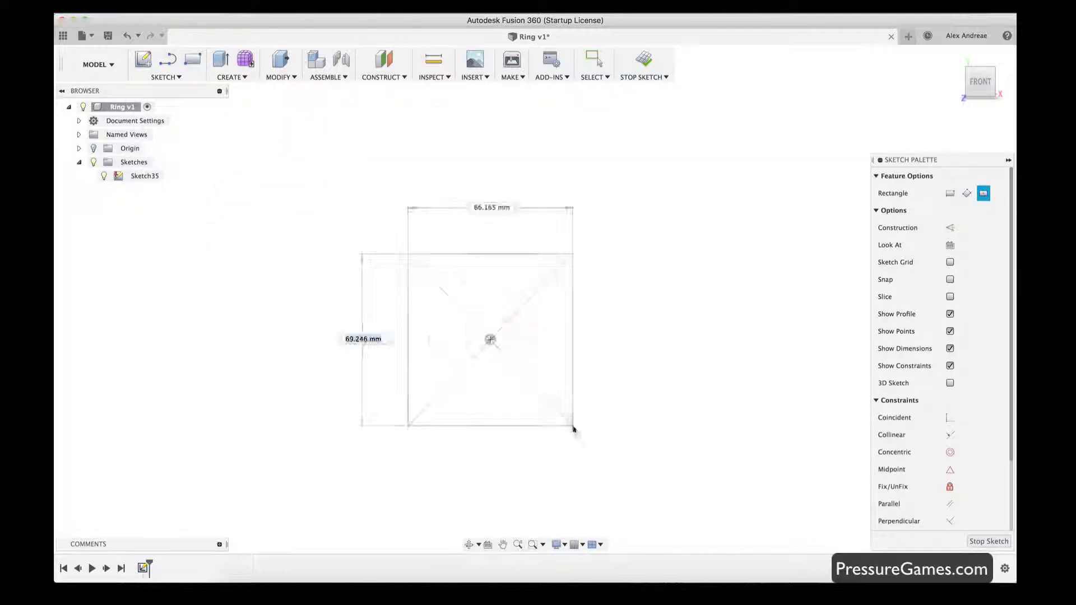
text(ca)
key(Down)
key(Down)
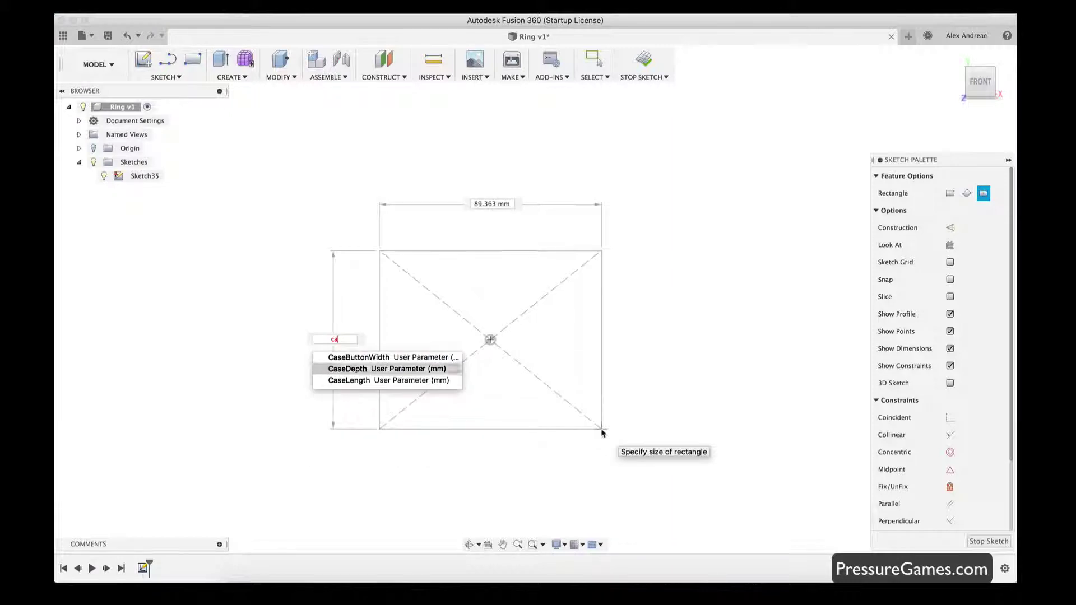
key(Return)
key(Tab)
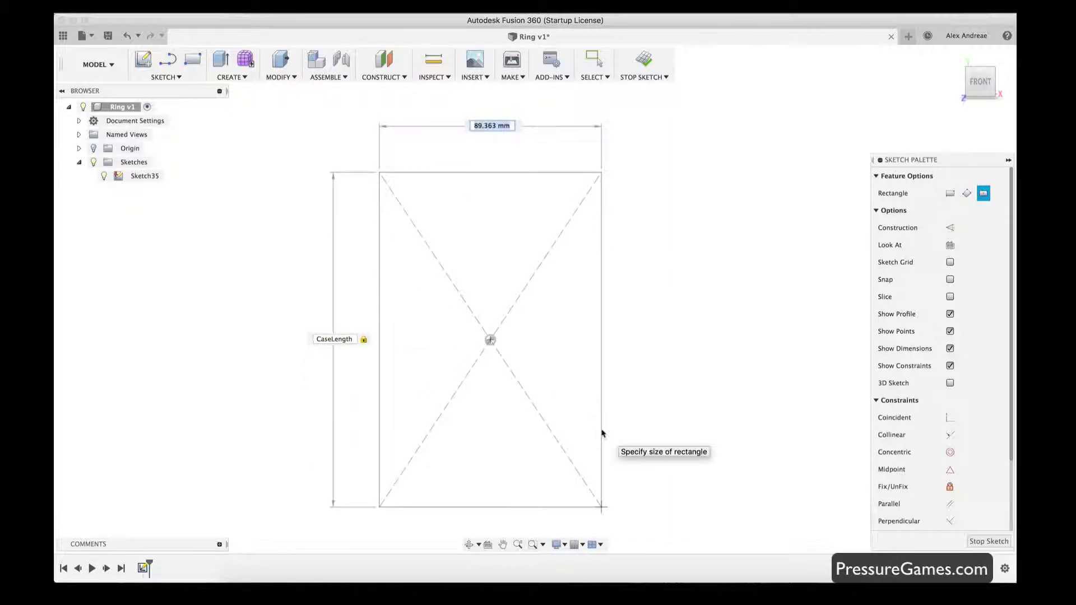
text(case)
key(Return)
key(Return)
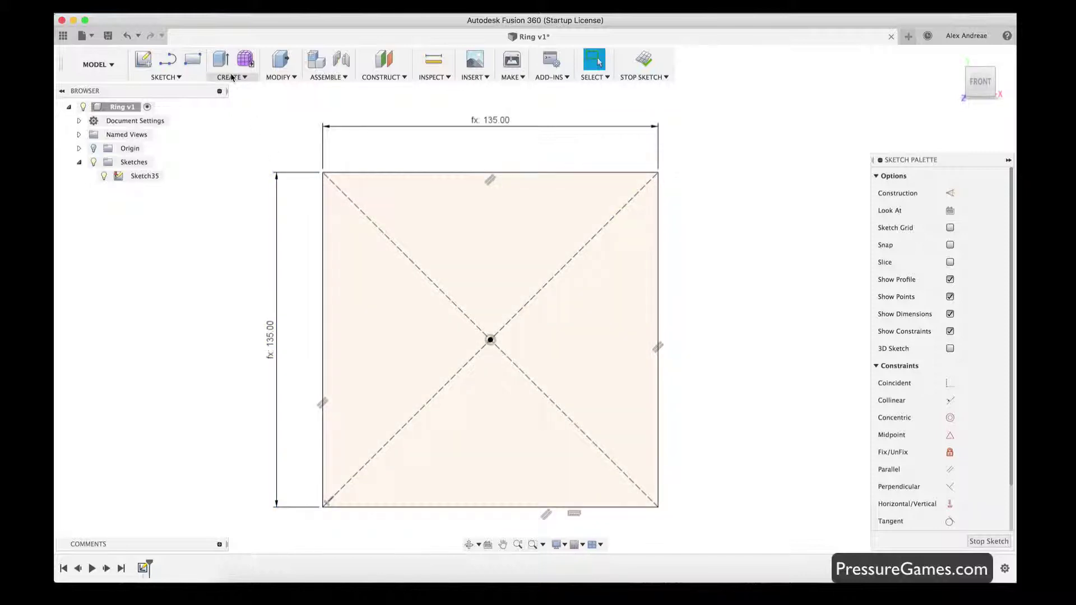
Step: Sketch a second center rectangle on the origin with height CharDispHeight and width CharDispWidth
click(172, 77)
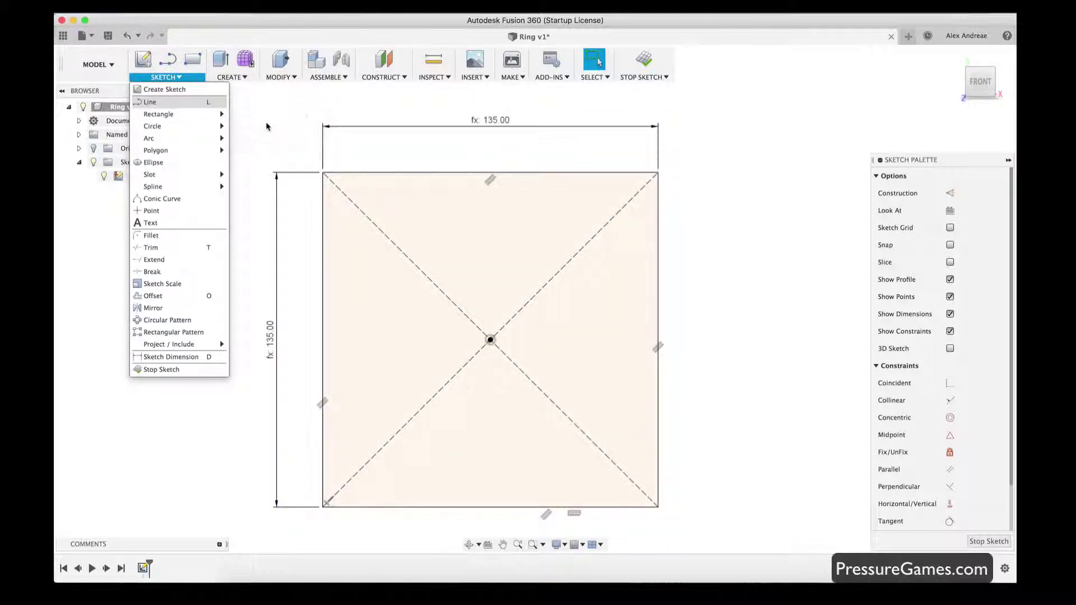
mouse_move(214, 116)
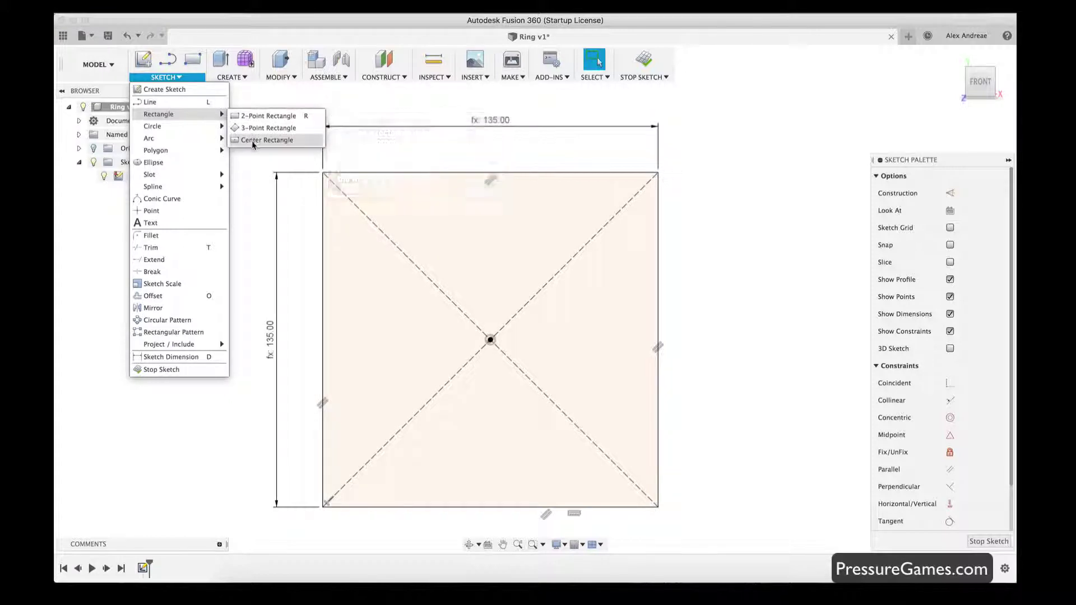
click(247, 140)
click(491, 339)
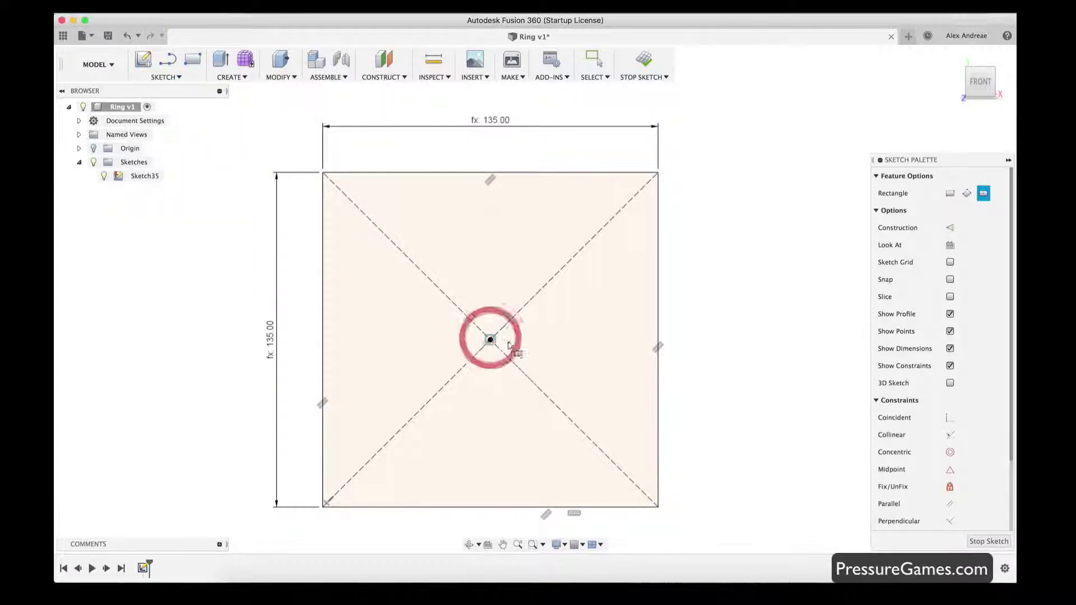
text(char)
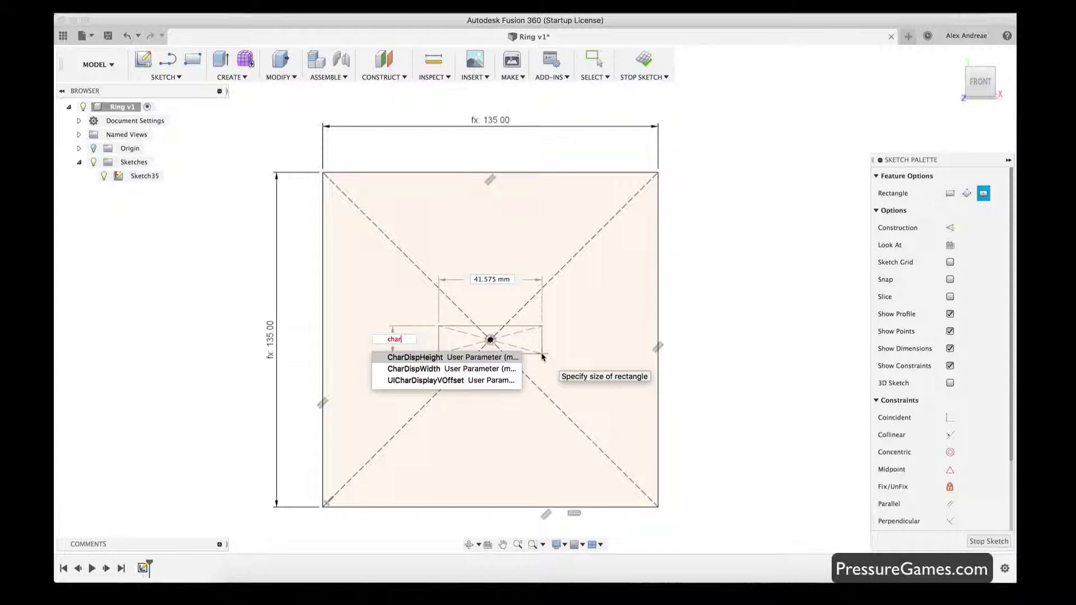
key(Return)
key(Tab)
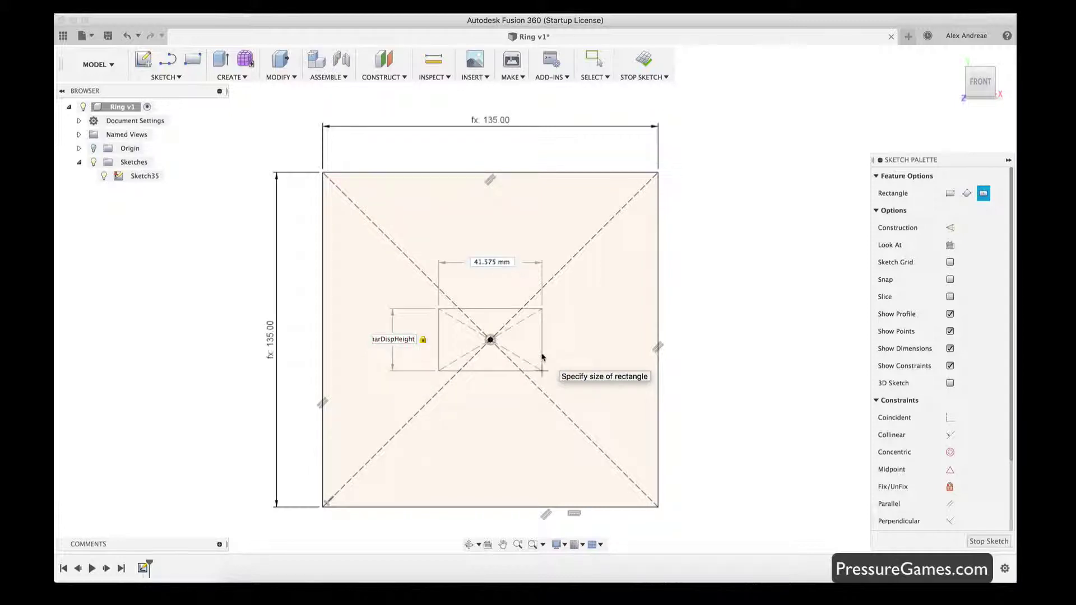
text(char)
key(Down)
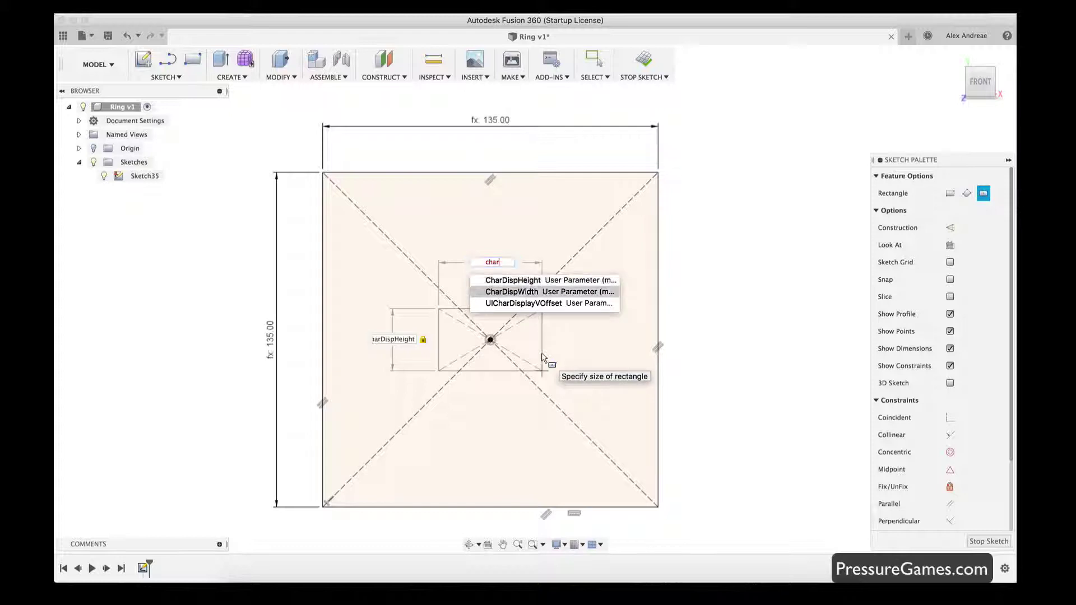
key(Return)
key(Tab)
key(Return)
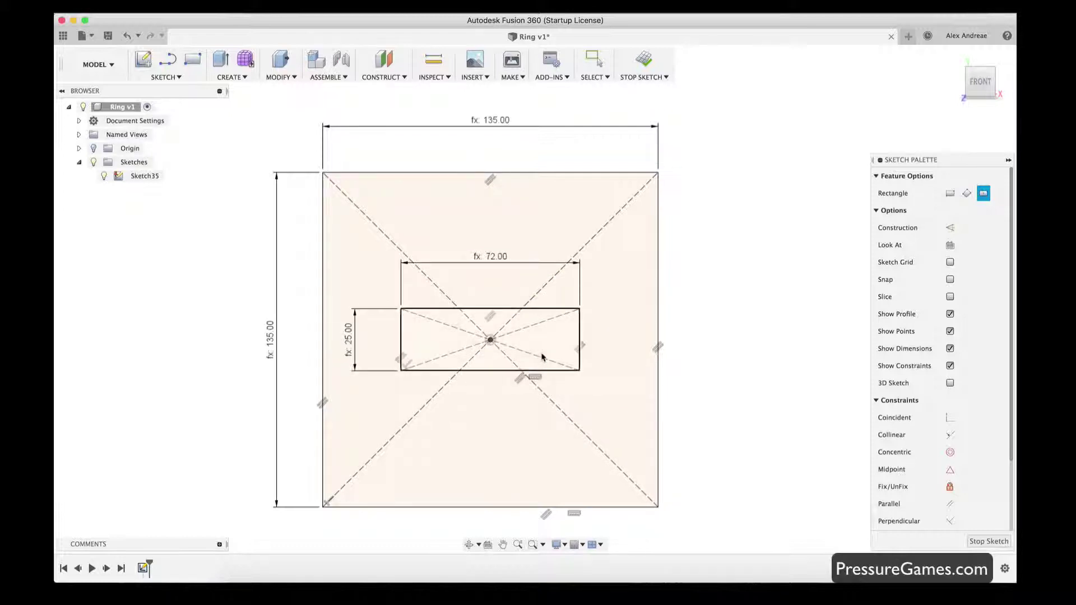
key(Escape)
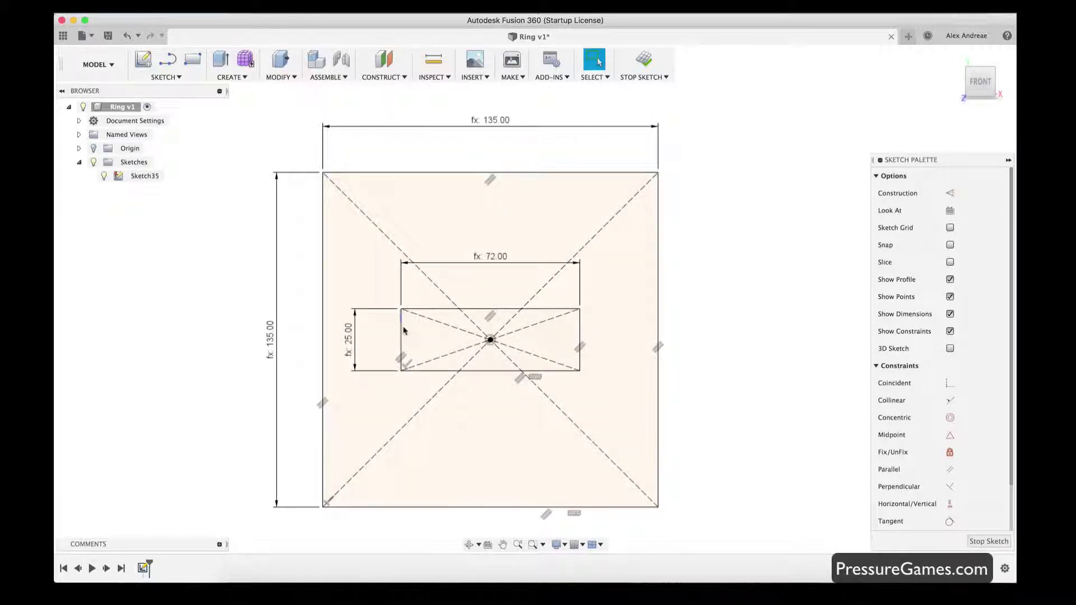
Step: Move the inner rectangle's width and height dimensions closer to its edges
drag(489, 257, 451, 299)
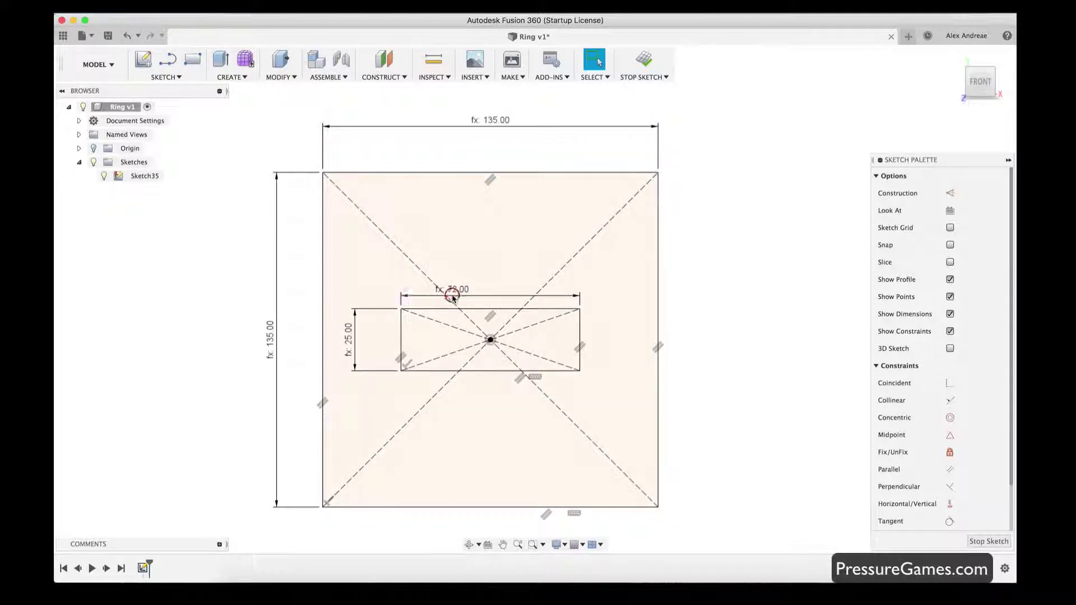
drag(353, 335, 389, 330)
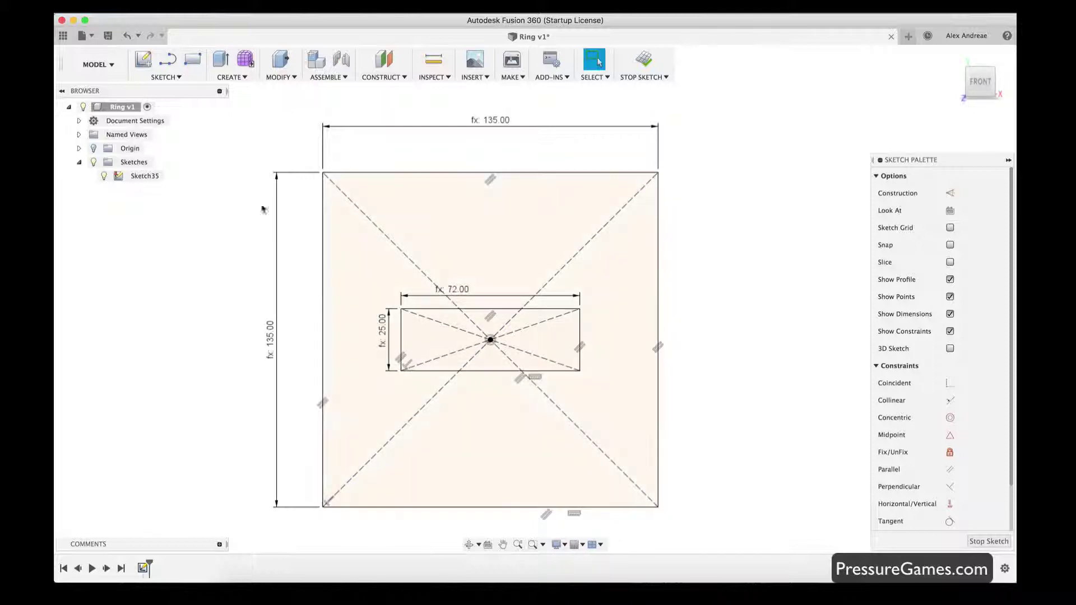
Step: Start a construction line at the origin, heading up across the case outline, with a length of 100 mm
click(170, 77)
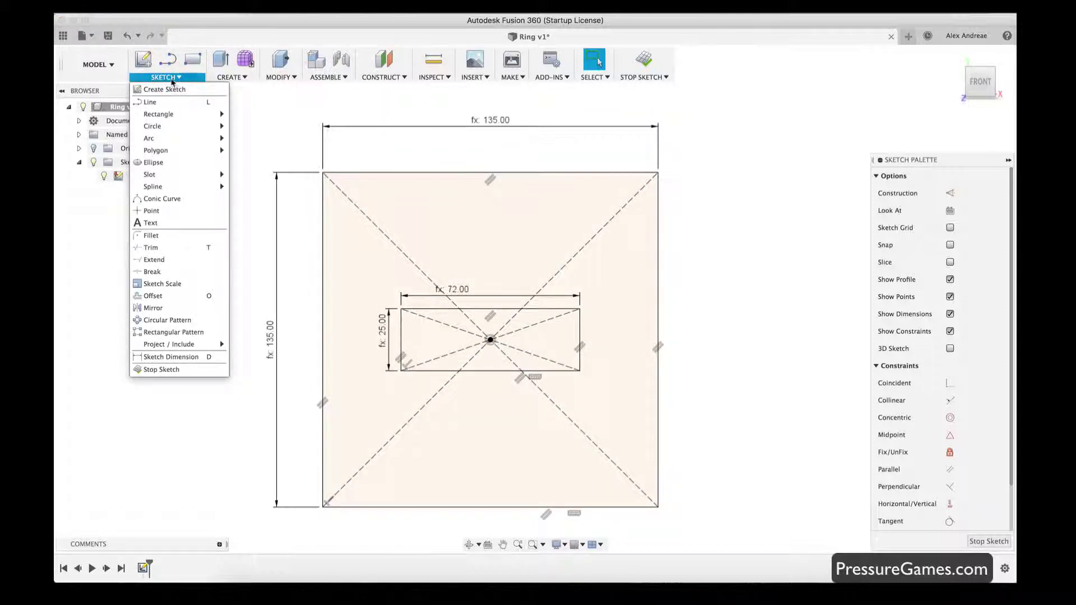
click(150, 102)
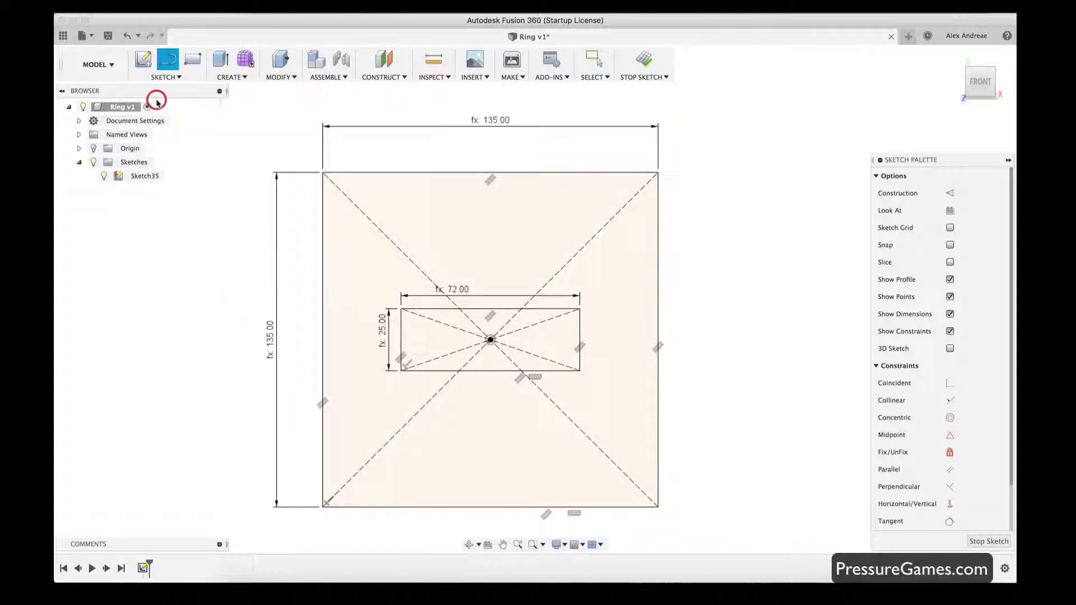
click(951, 194)
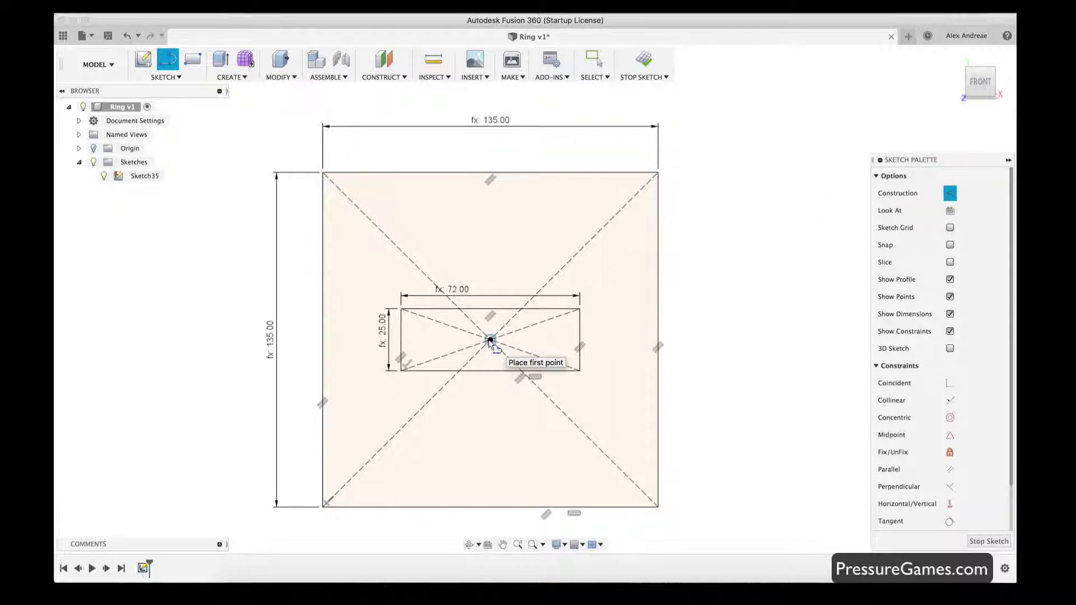
click(489, 339)
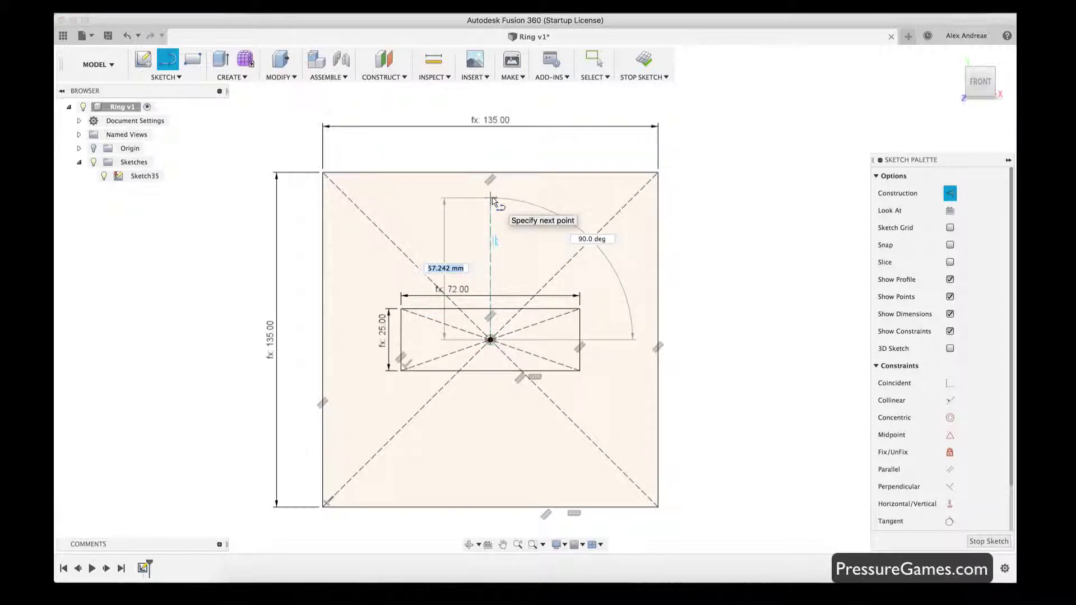
text(100)
key(Tab)
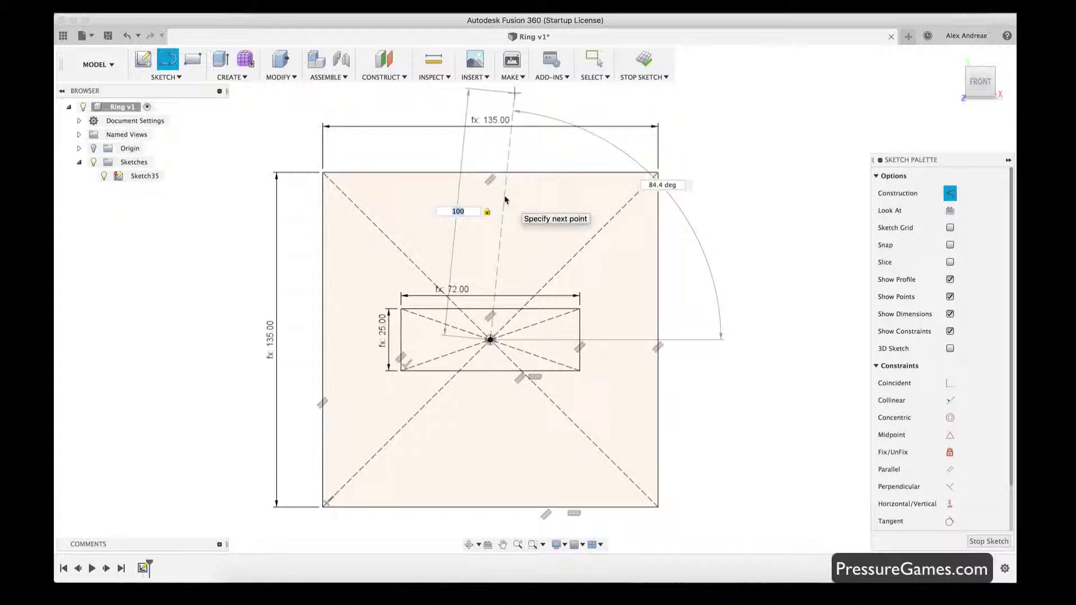
key(Tab)
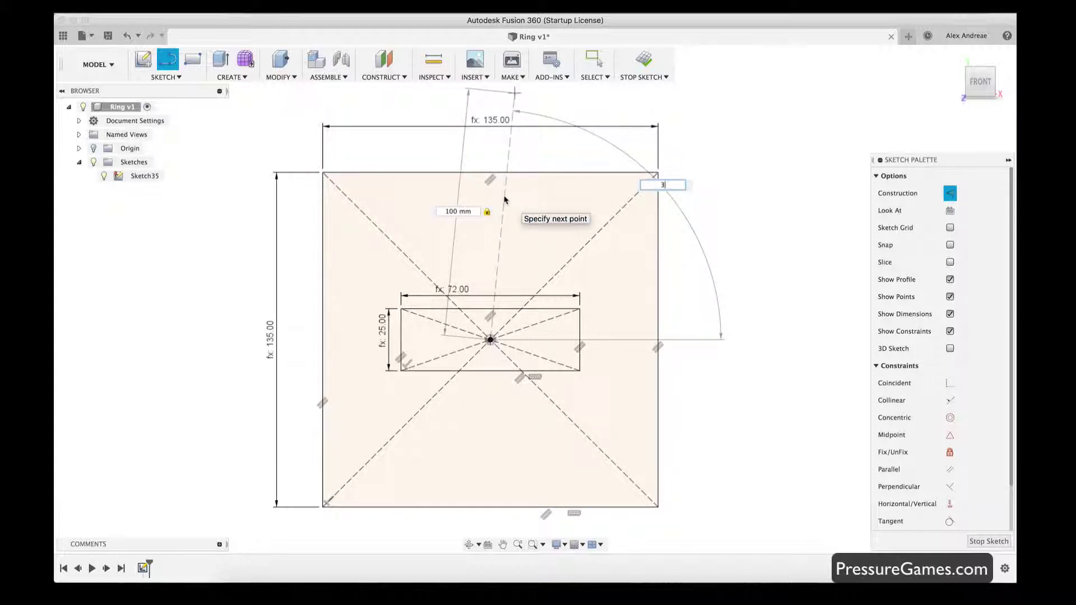
Step: Set the construction line's angle to 87.5° with an expression that subtracts (UIButtonSpacing / 2), and finish the line
text(360)
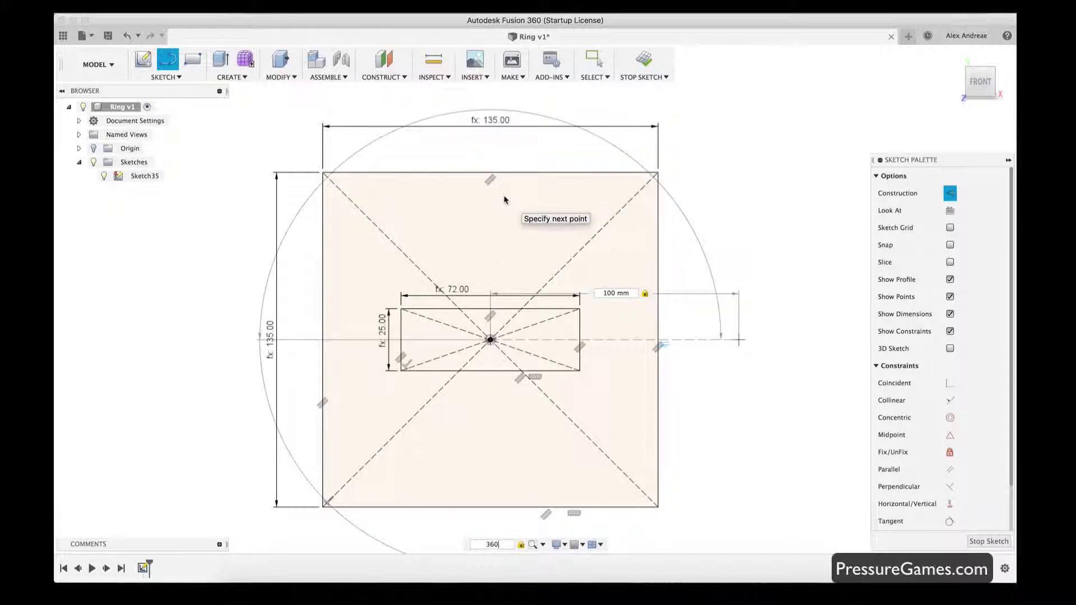
text( /)
key(BackSpace)
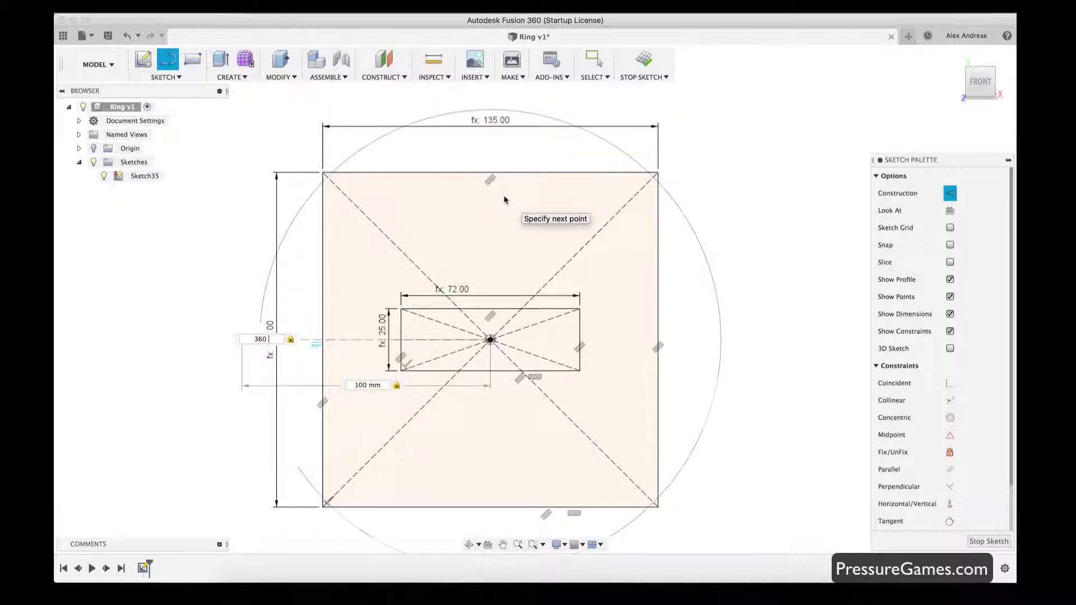
text(deg - (UI)
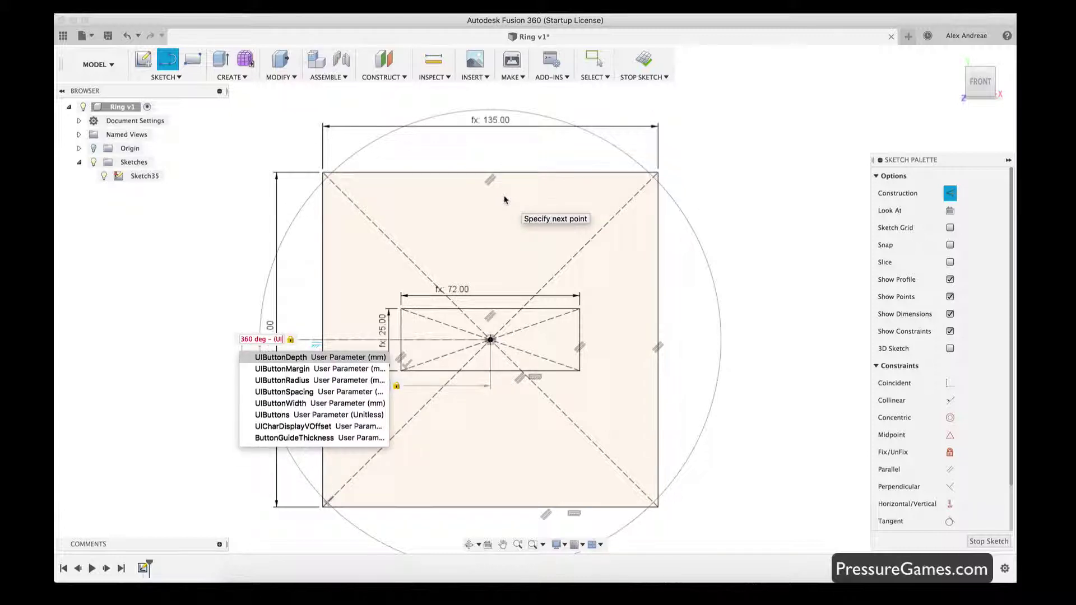
text(Buttons)
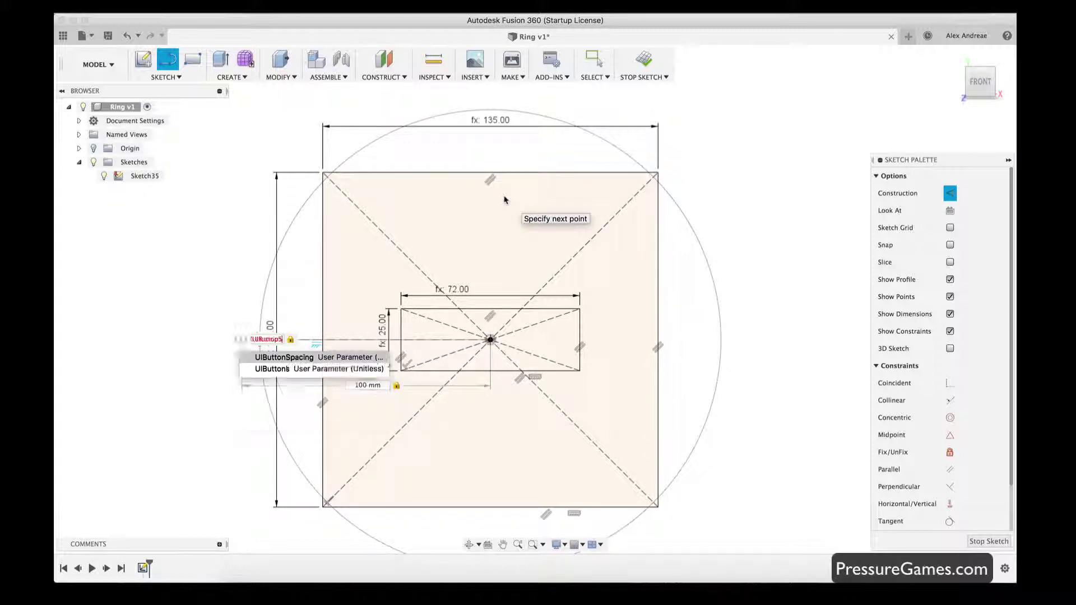
text(Spacing / 2)
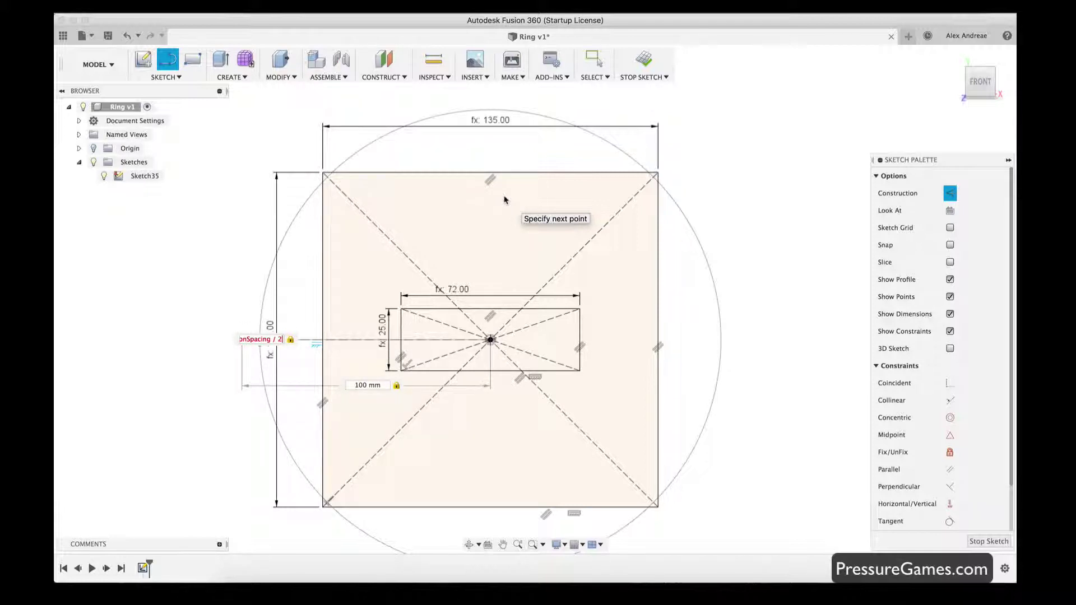
text())
key(Return)
key(Escape)
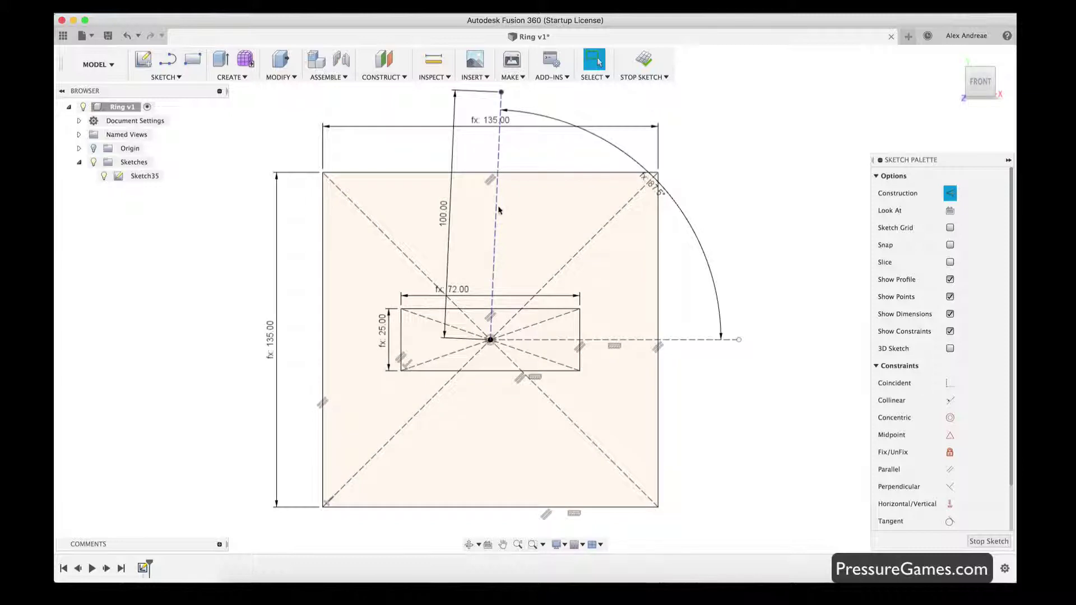
Step: Begin a construction center point arc at the origin with radius UIButtonRadius, starting on the 100 mm construction line
click(167, 77)
mouse_move(171, 138)
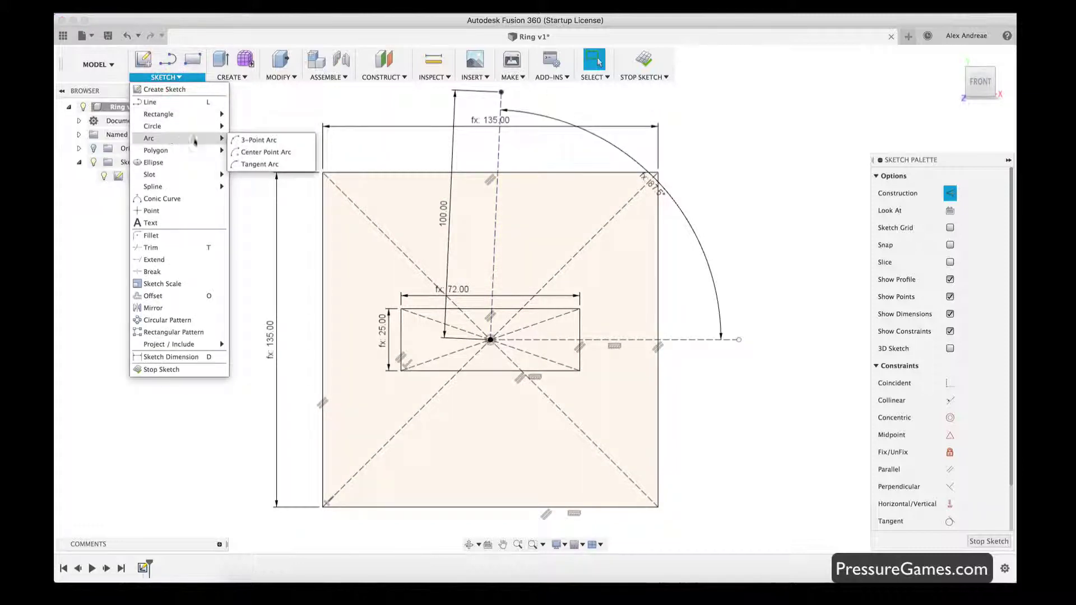
click(252, 152)
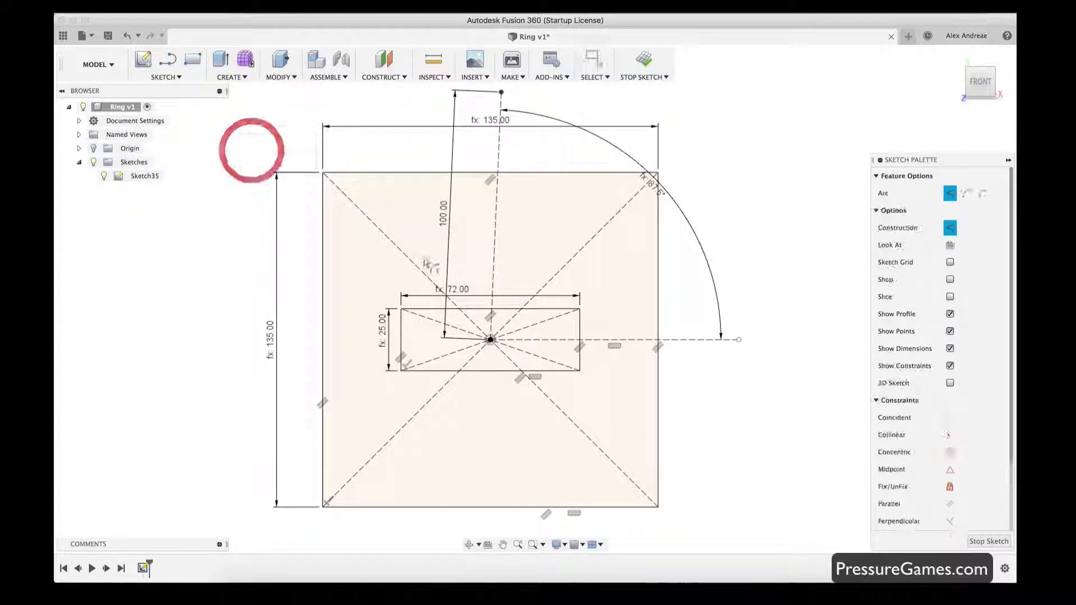
click(490, 339)
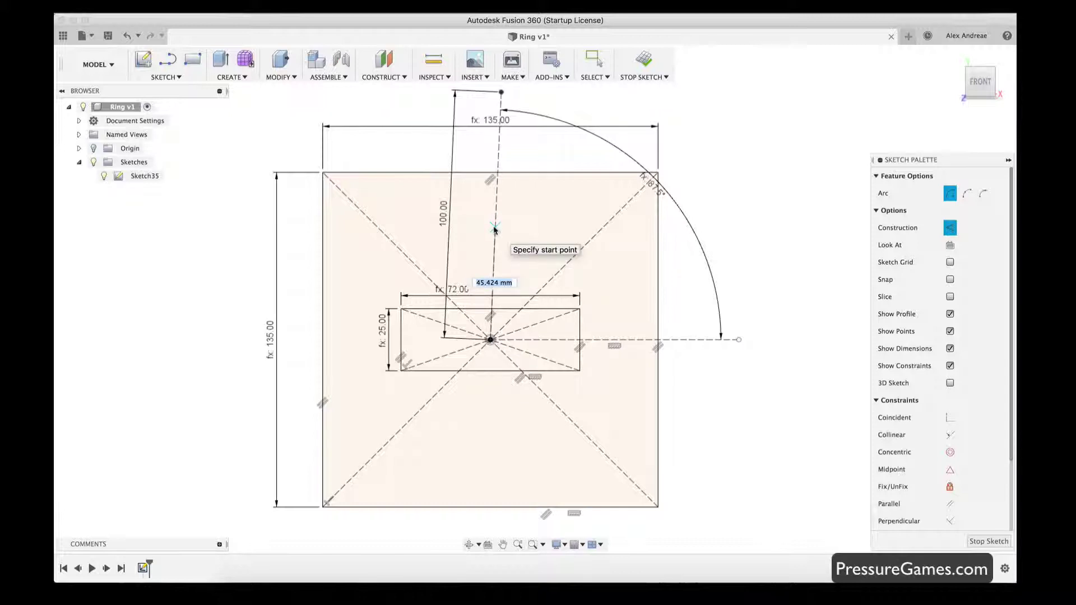
text(ui)
key(Down)
key(Down)
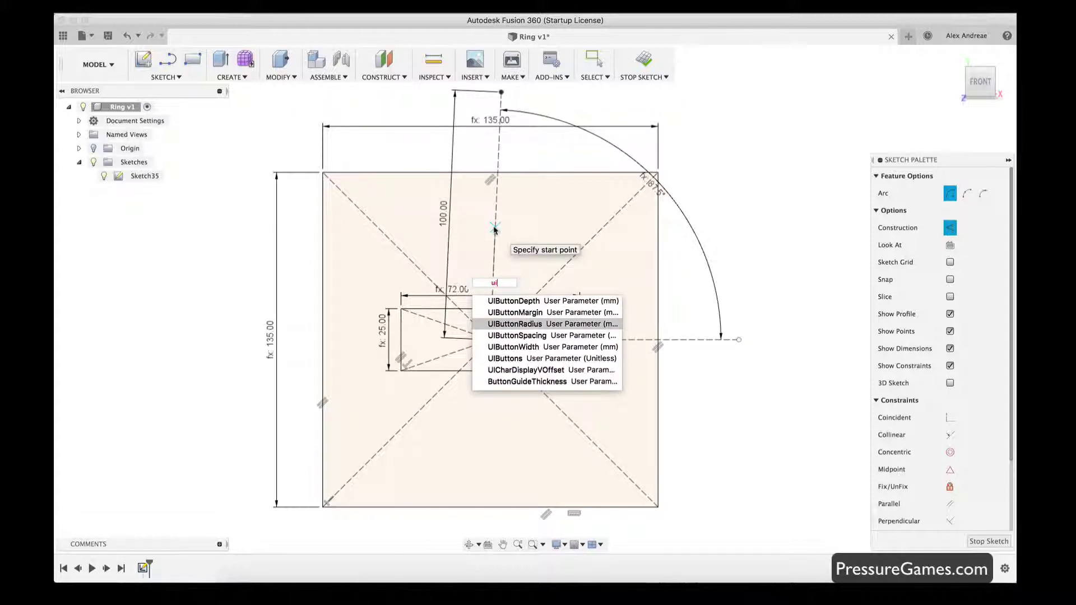
key(Return)
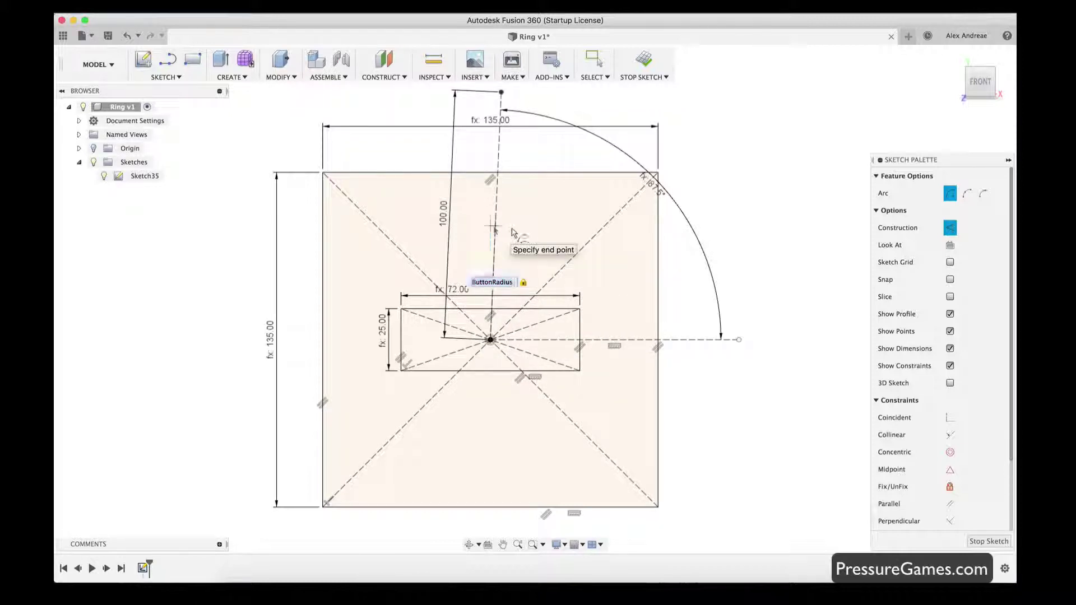
click(495, 227)
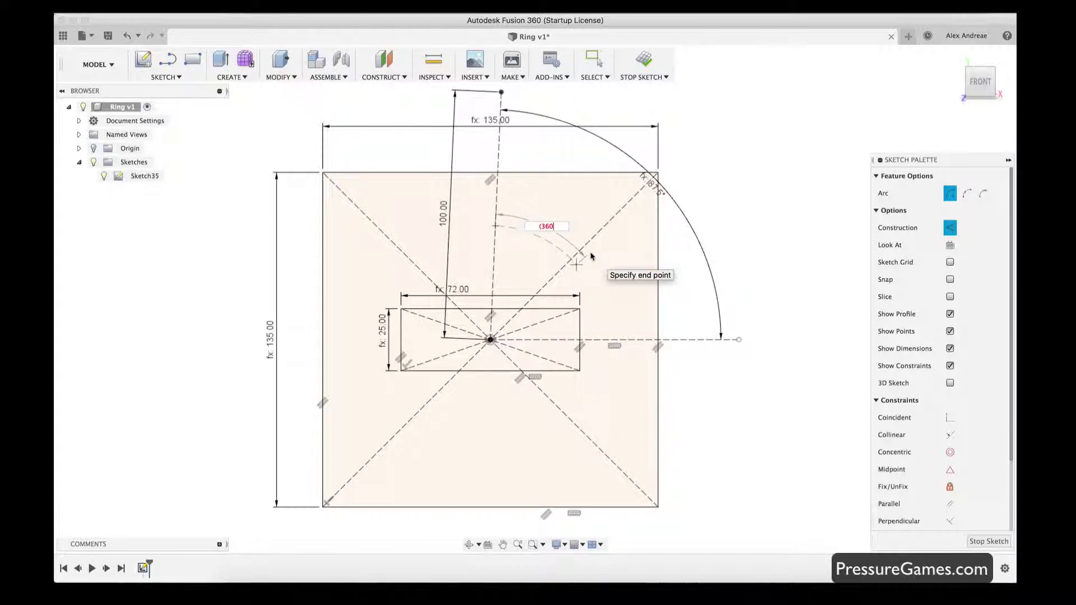
Step: Finish the arc clockwise with its sweep angle set to (360 / UIButtons) * 1 deg - UIButtonSpacing, and check the dimension's expression
text((360 / UIB)
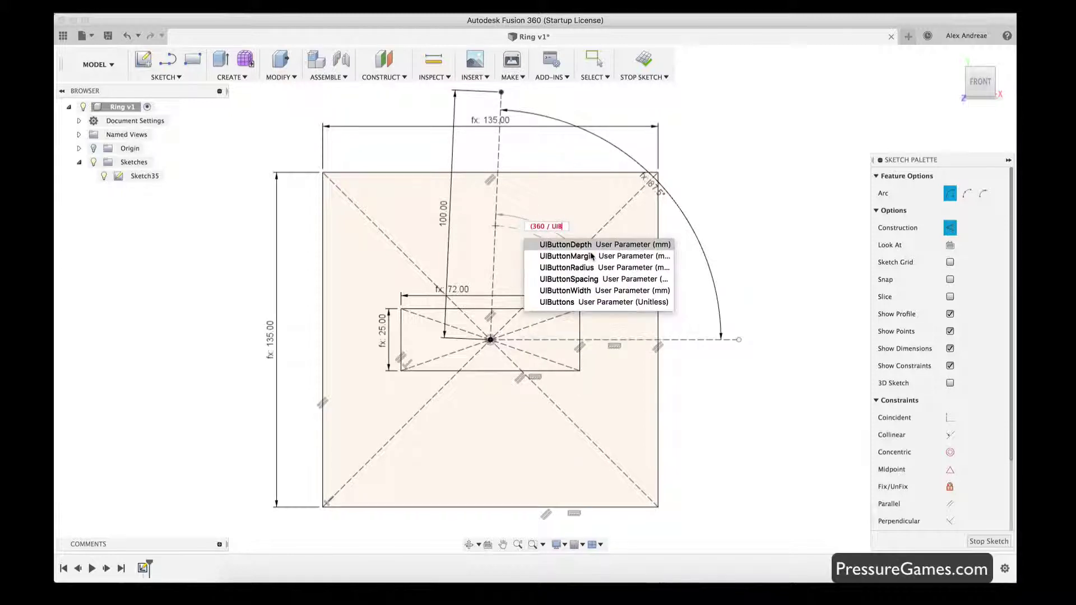
text(uttons)
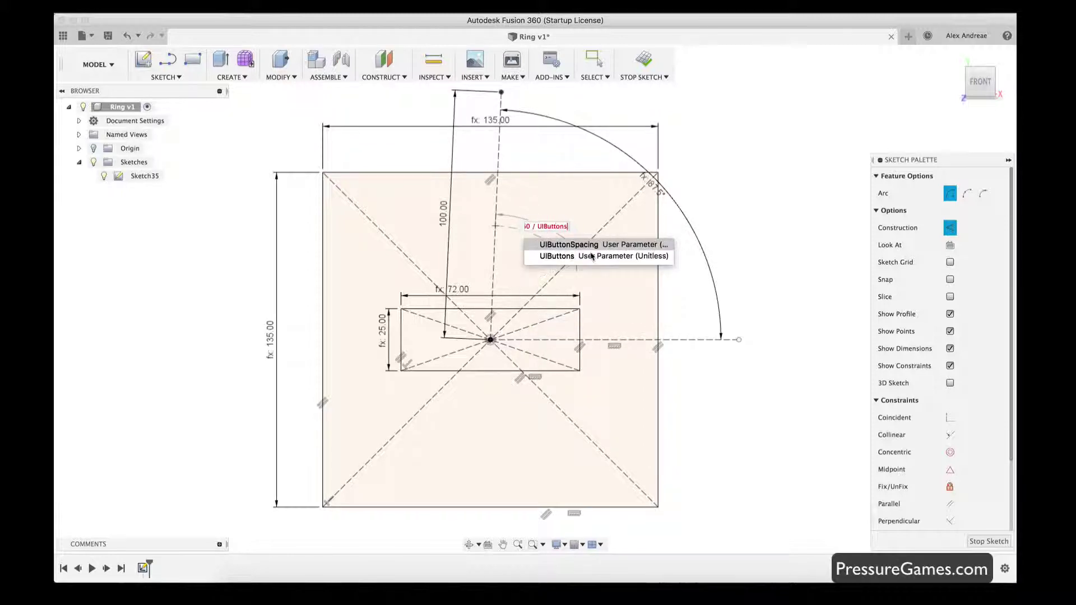
text() * 1 d)
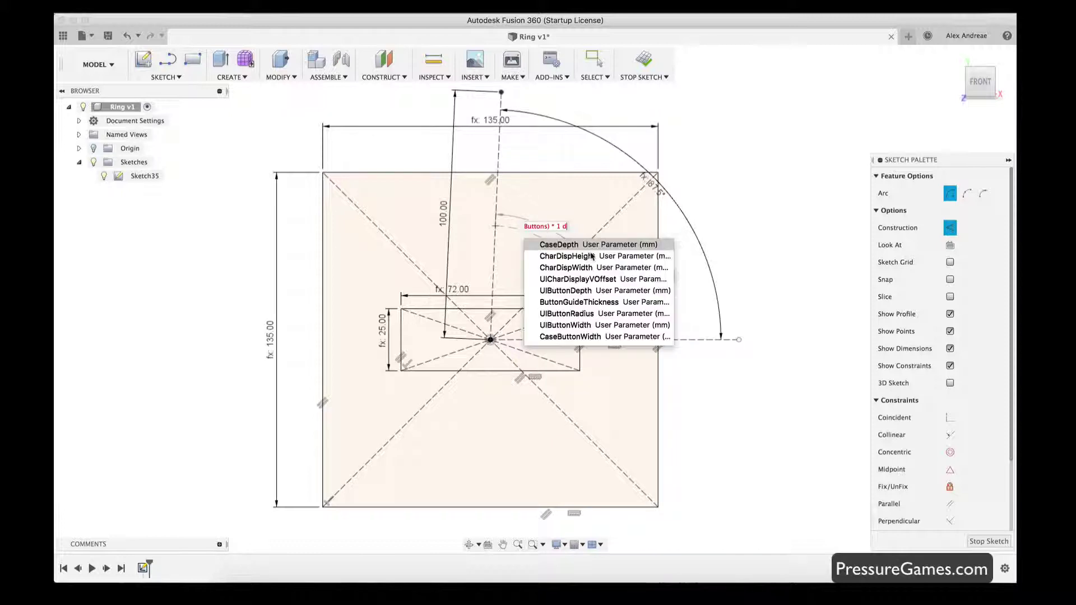
text(eg - UI)
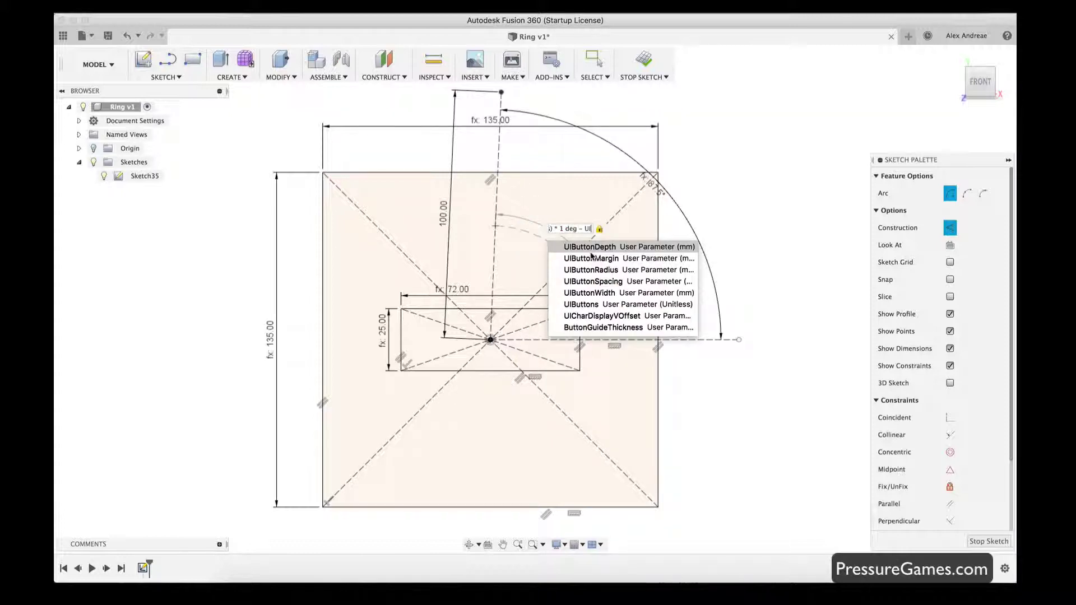
text(ButtonSpacing)
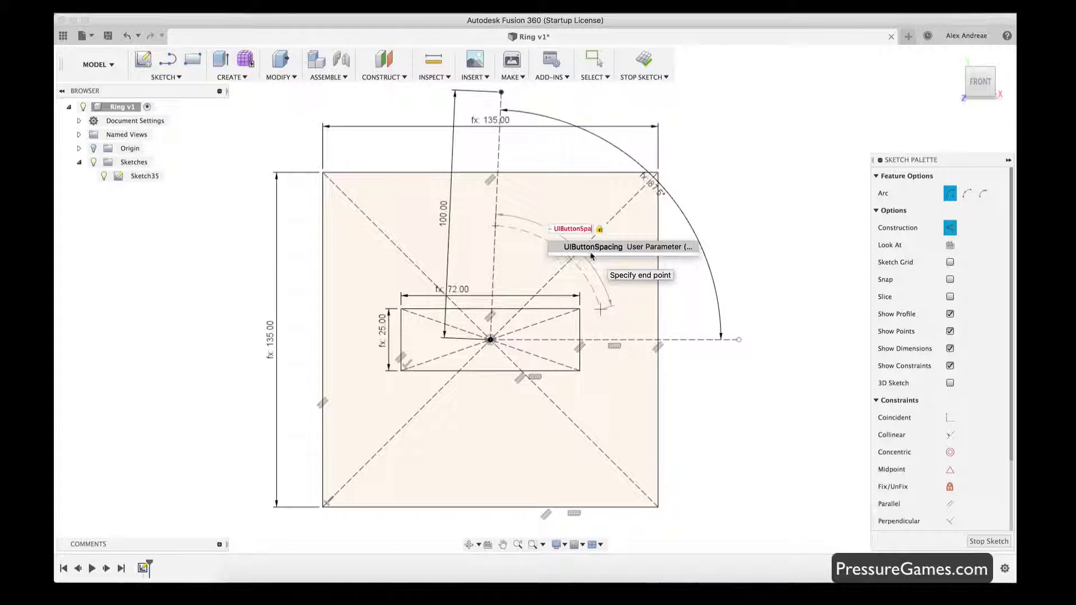
key(Return)
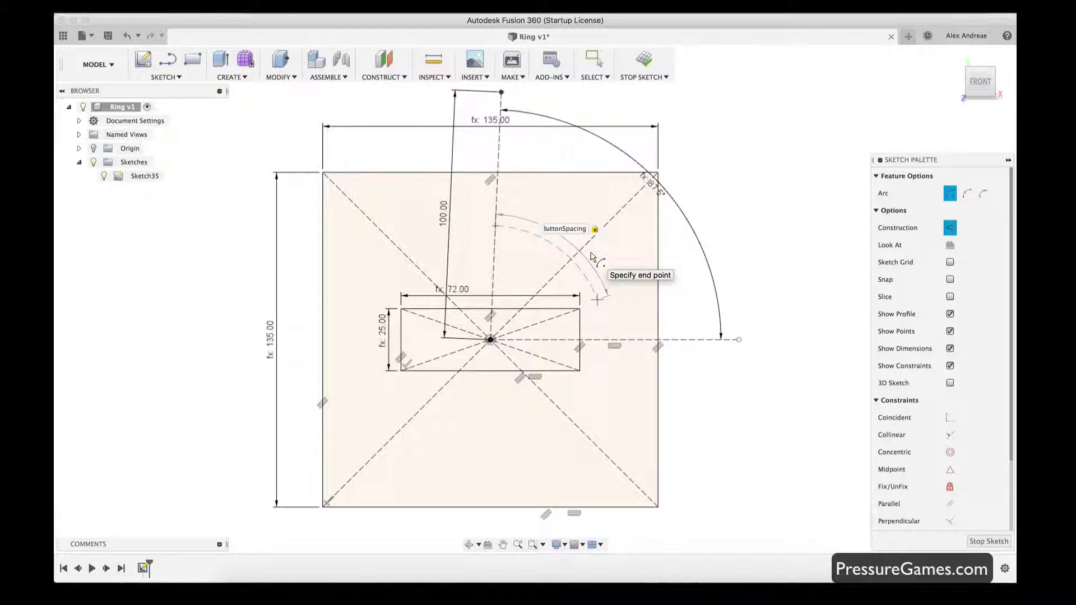
key(Return)
key(Escape)
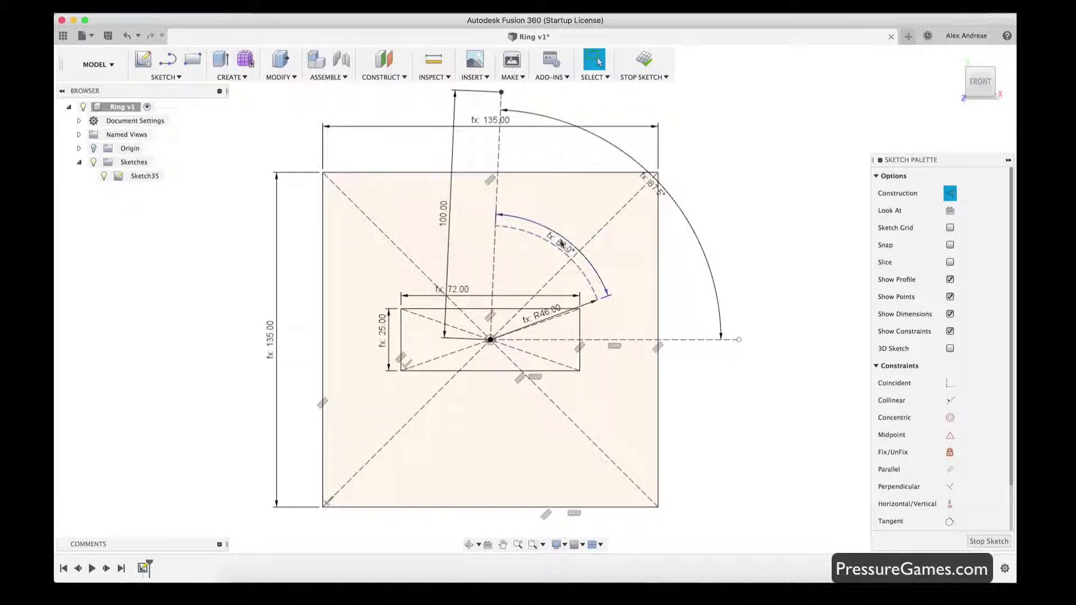
double_click(562, 240)
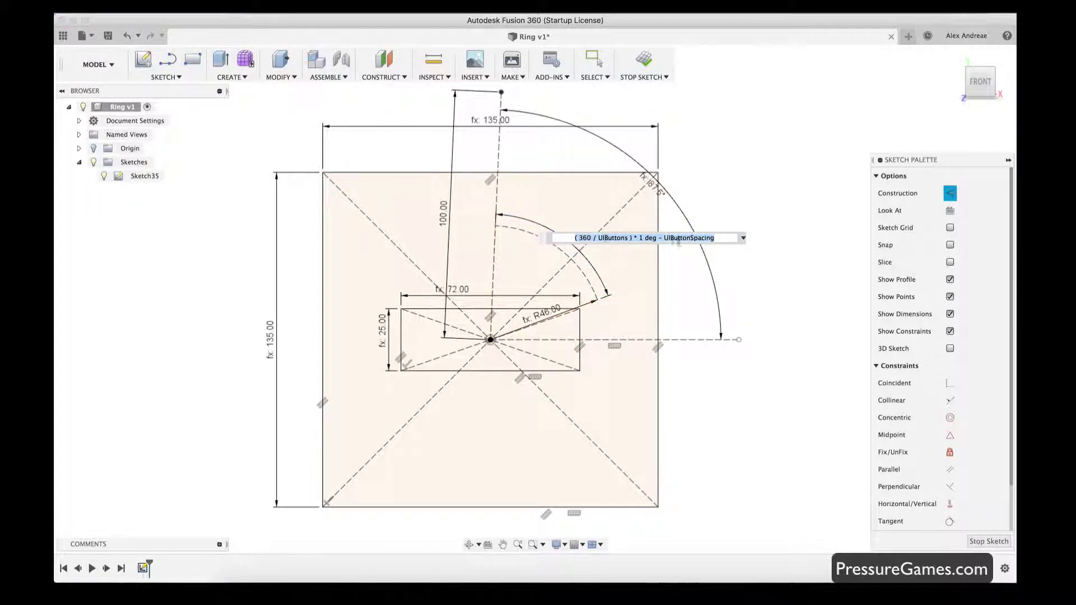
key(Return)
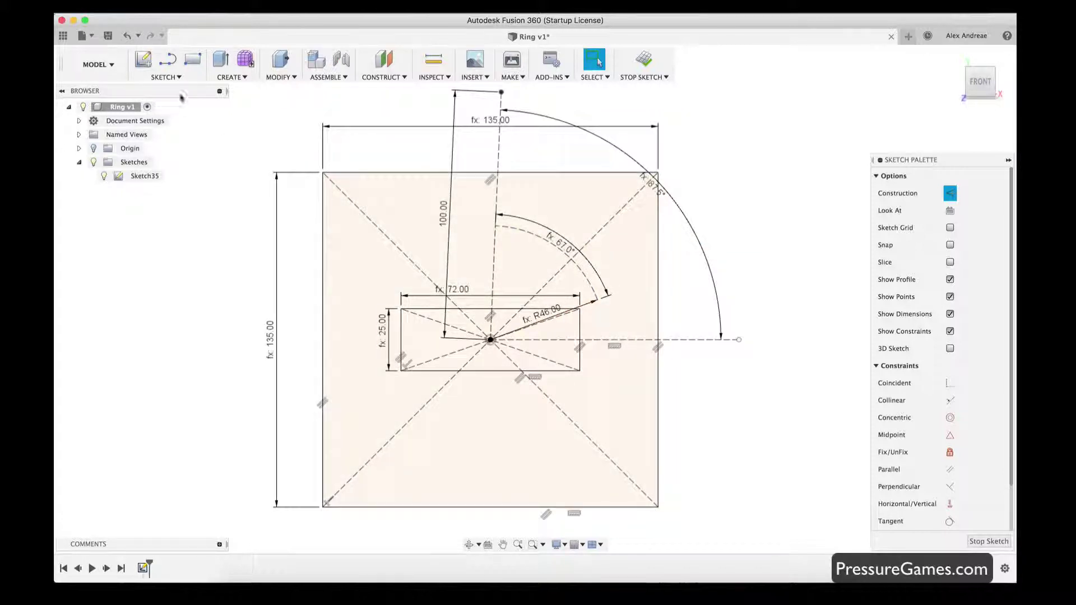
click(166, 76)
mouse_move(166, 139)
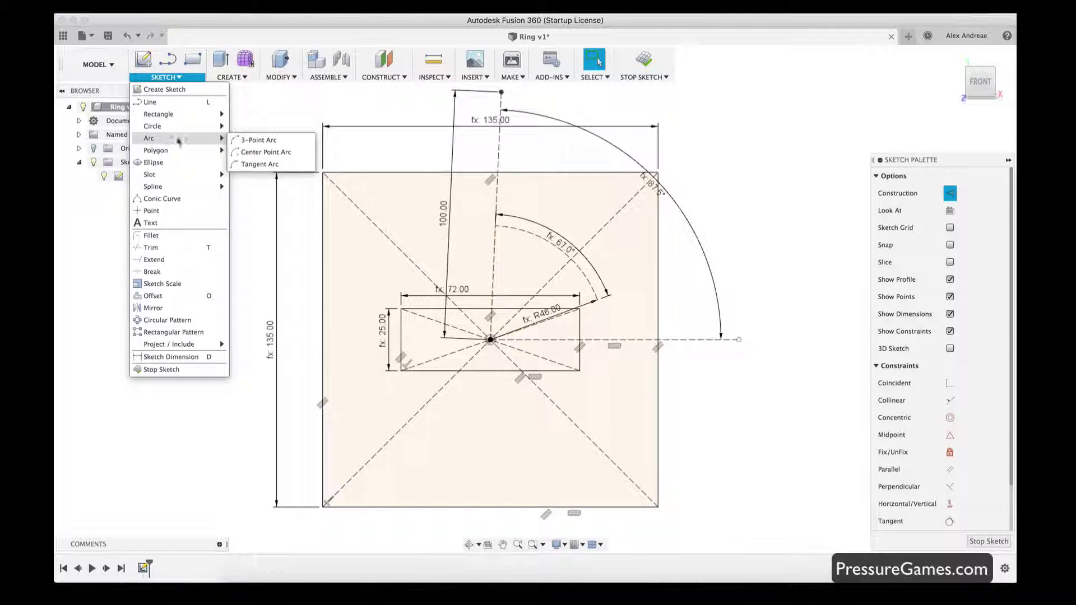
click(247, 153)
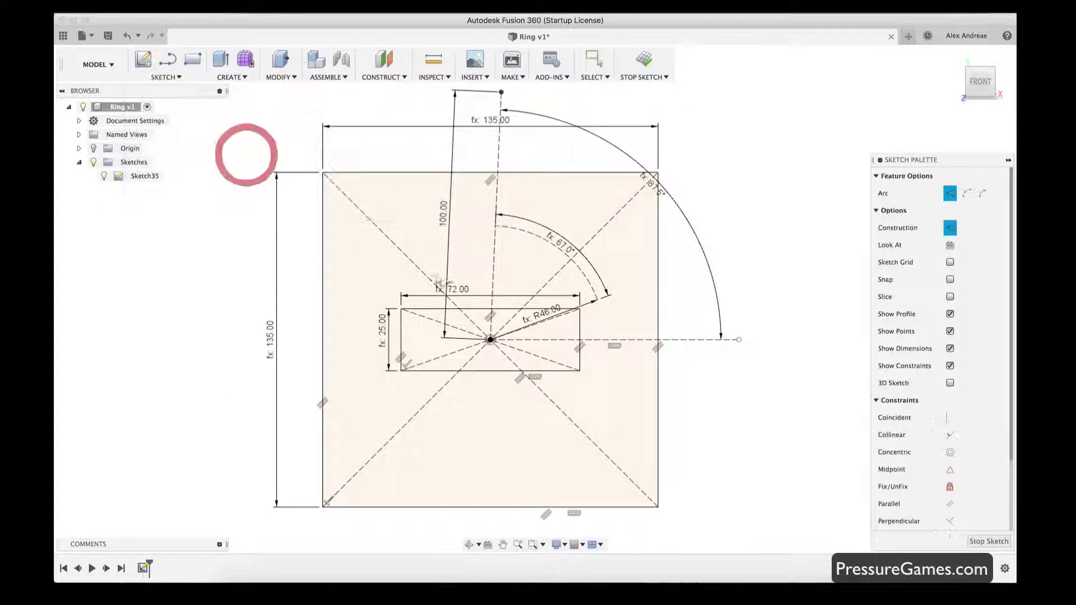
click(491, 340)
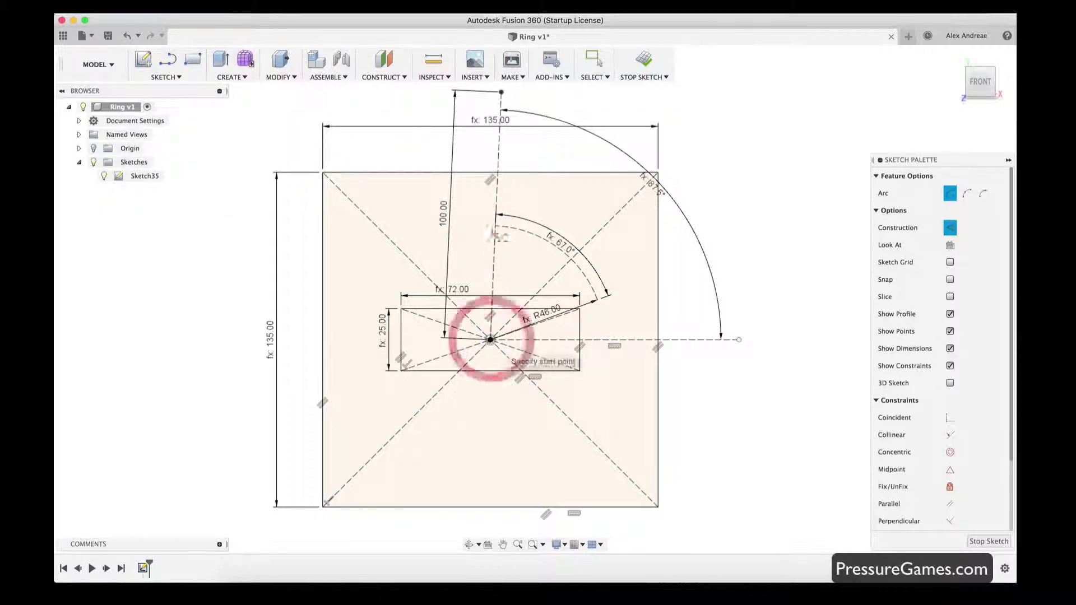
click(498, 193)
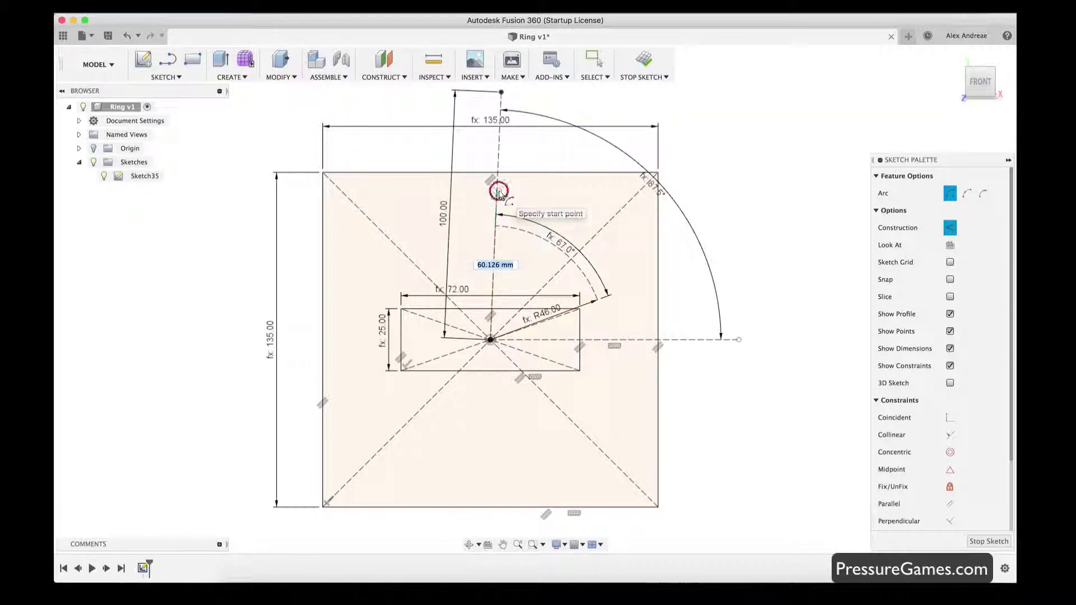
click(498, 193)
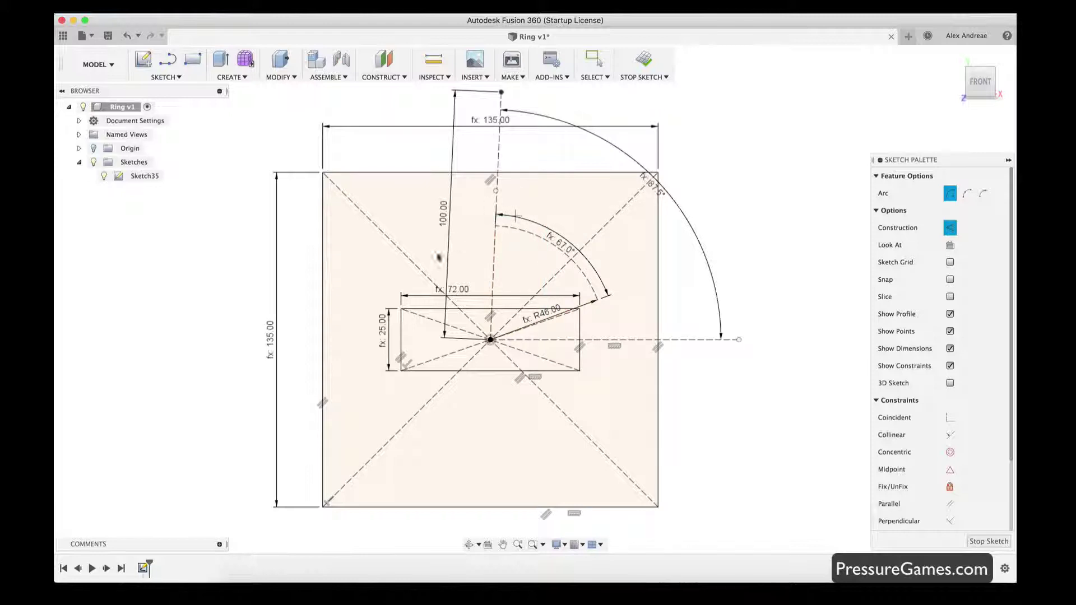
key(Escape)
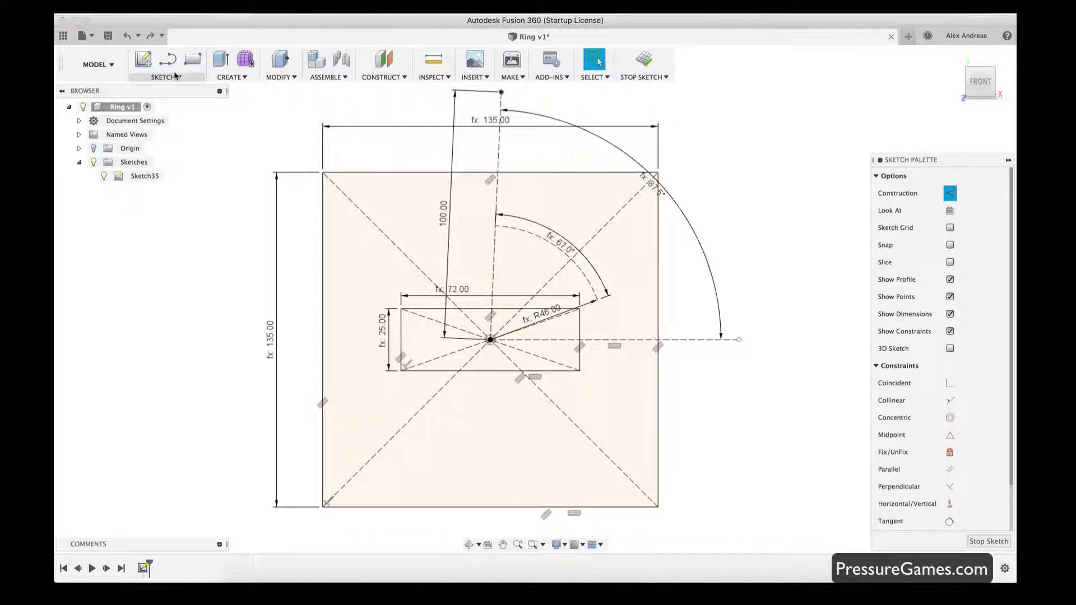
Step: Begin a second construction center point arc at the origin with radius UIButtonRadius + UIButtonWidth, starting on the 100 mm construction line
click(168, 77)
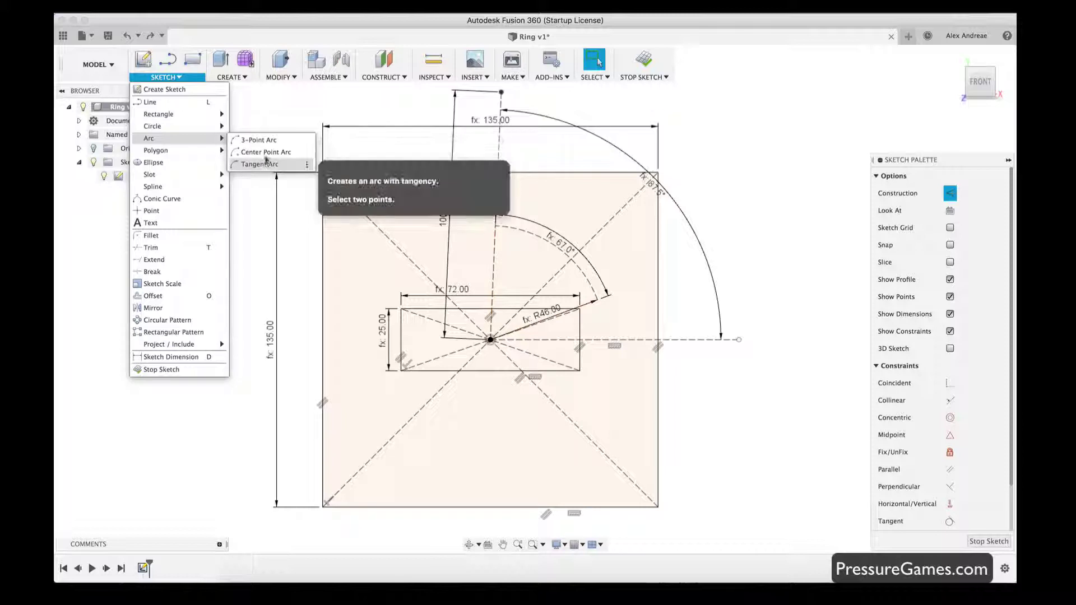
click(267, 153)
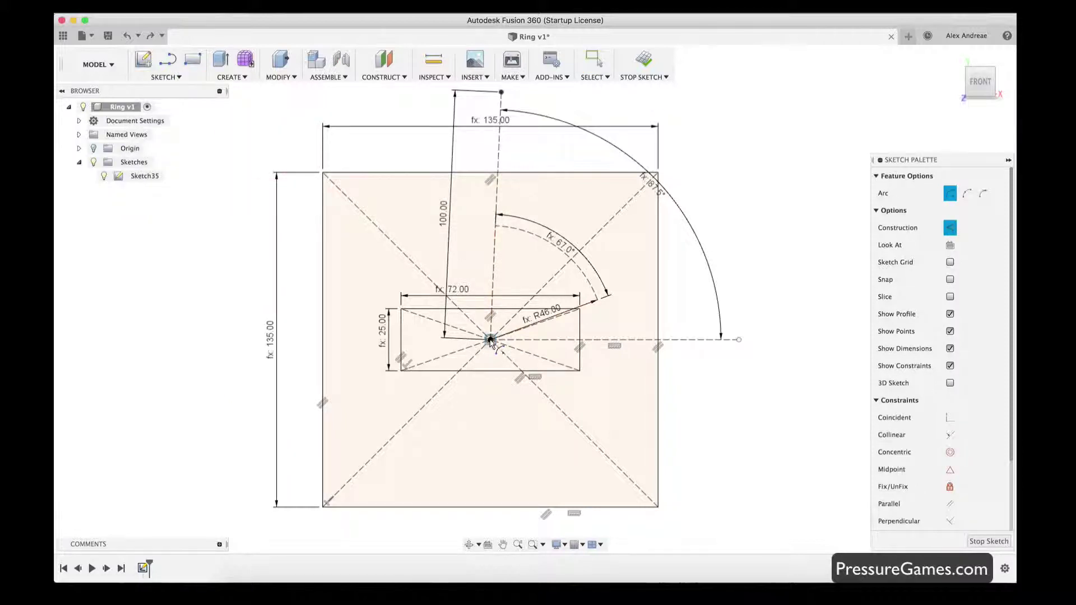
click(491, 340)
text(ui)
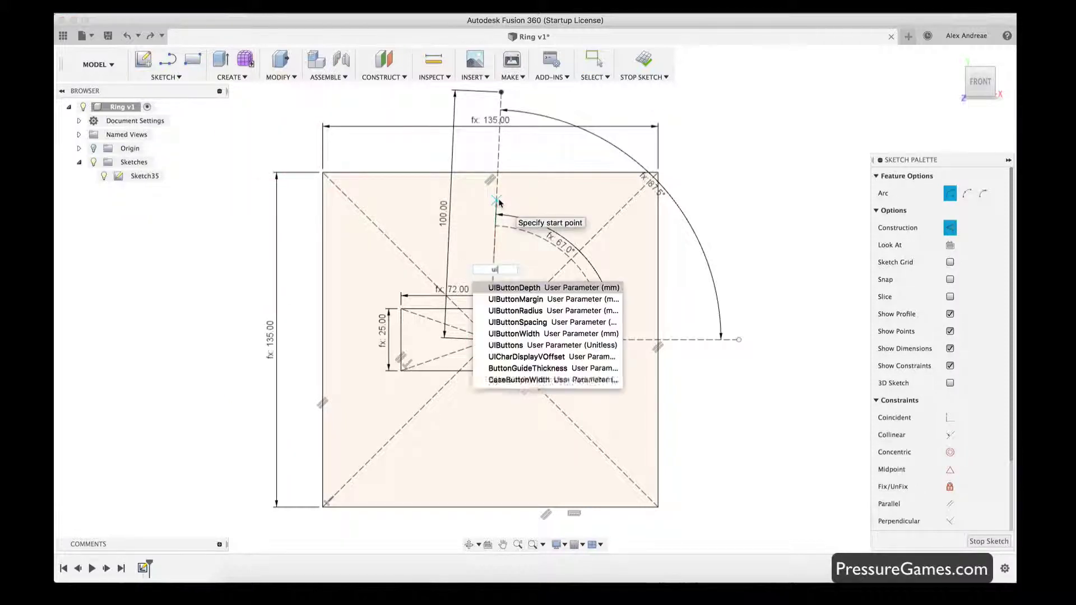
key(Down)
key(Down)
key(Tab)
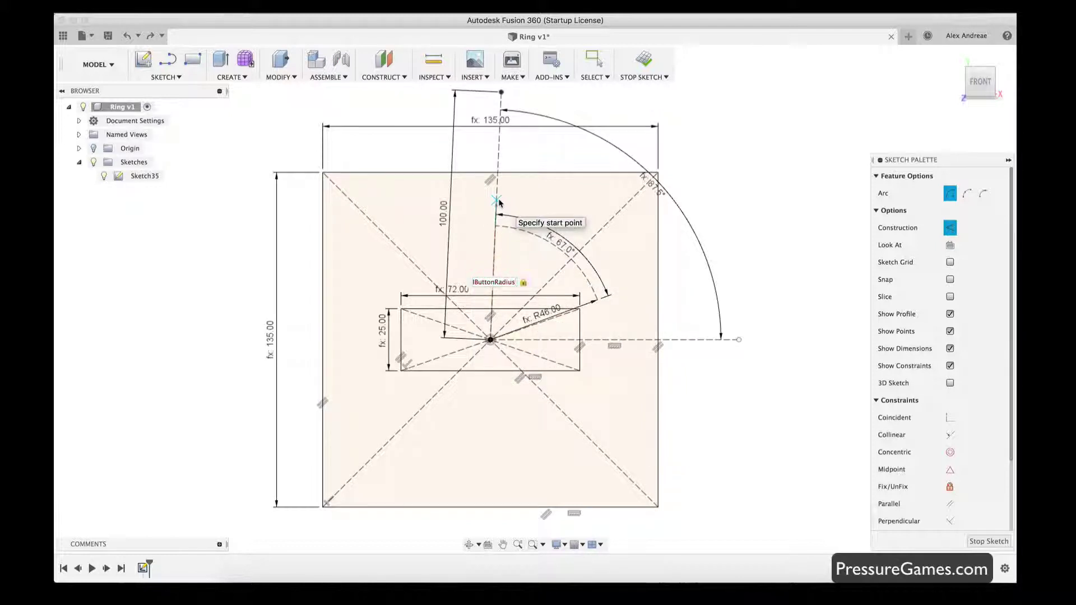
text(+ui)
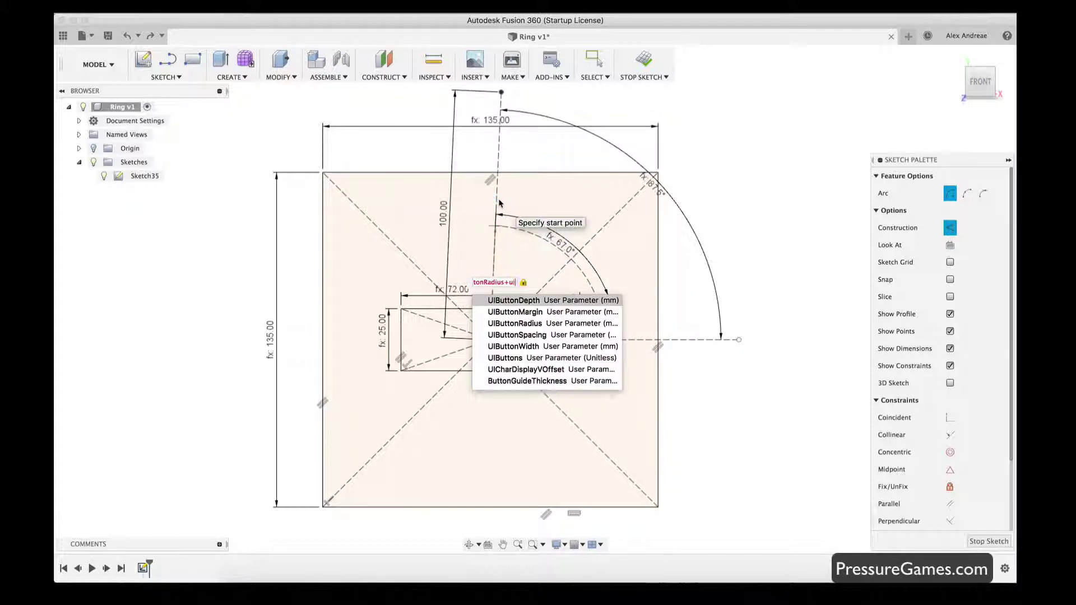
key(Down)
key(Down)
key(Down)
key(Down)
key(Tab)
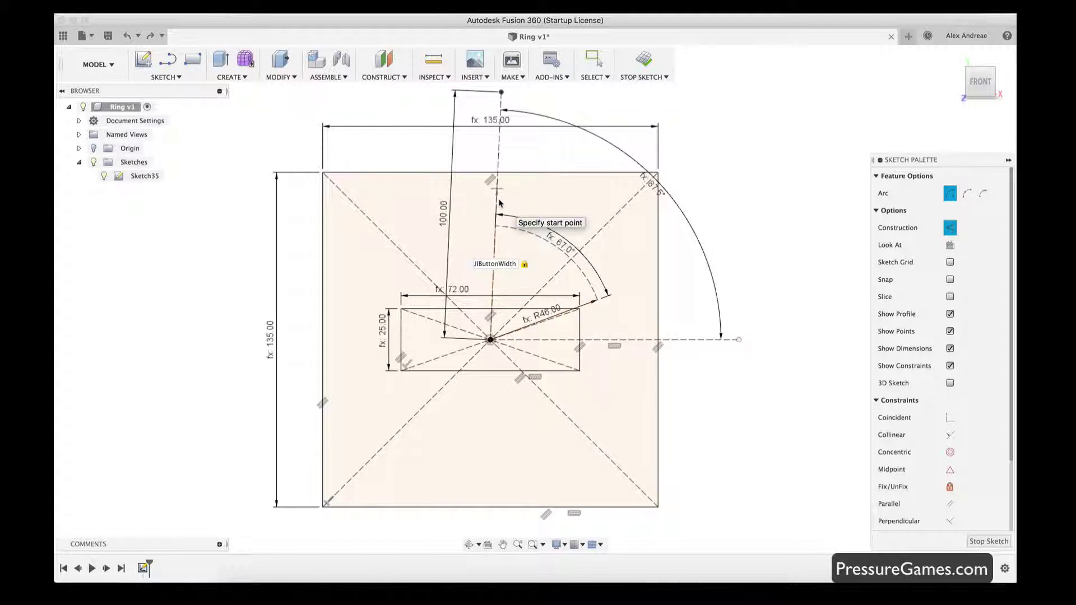
click(498, 196)
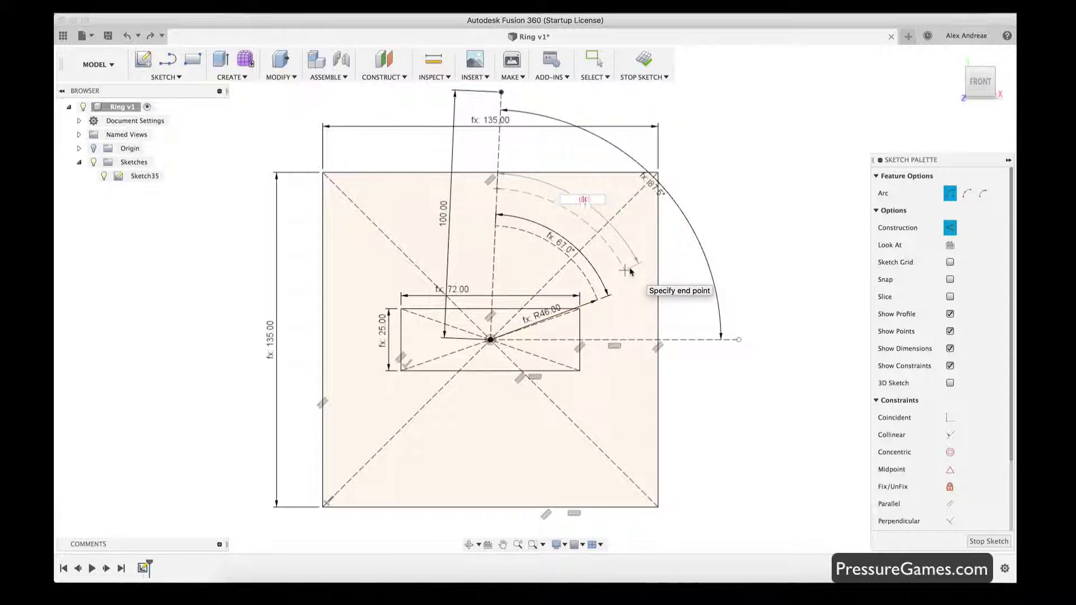
Step: Finish the outer arc clockwise with its sweep angle set to (360 / UIButtons) * 1 deg - UIButtonSpacing
text((360 / UIButton)
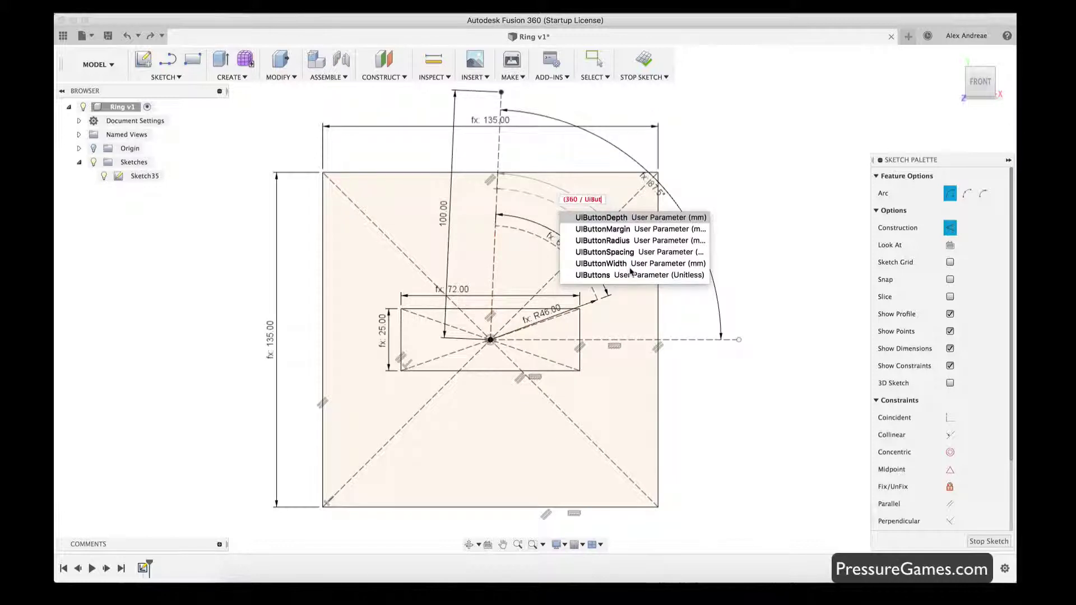
key(BackSpace)
key(BackSpace)
key(BackSpace)
key(BackSpace)
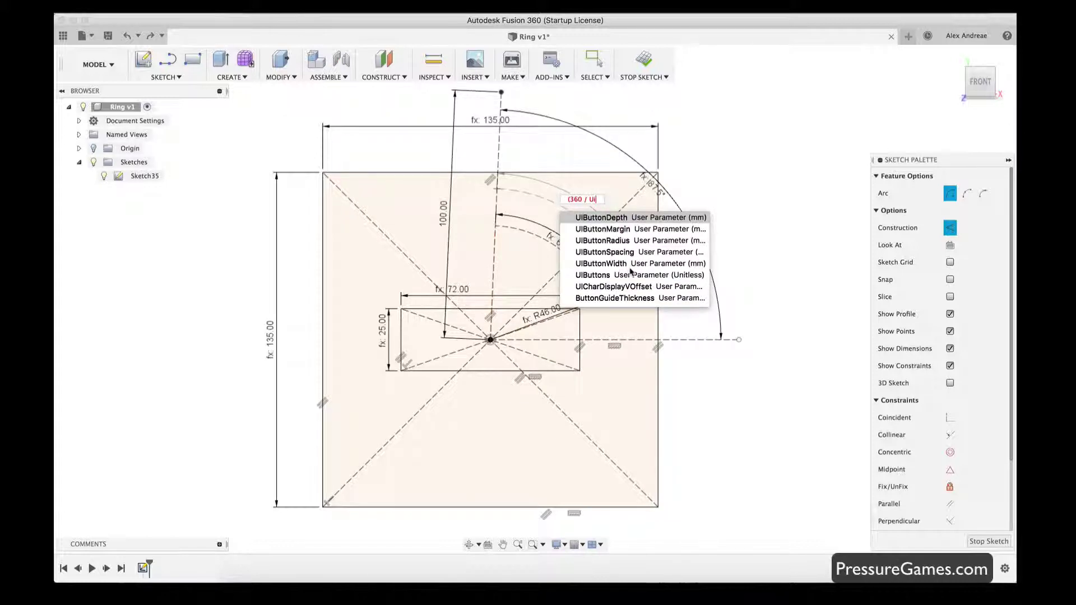
text(Button))
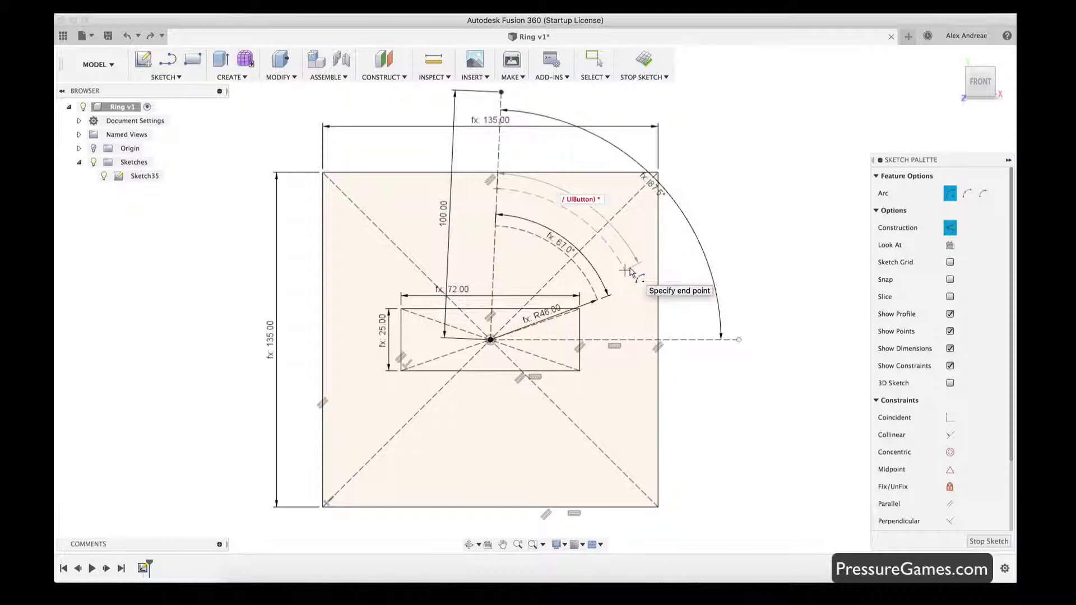
text( * 1 deg)
text( - UIB)
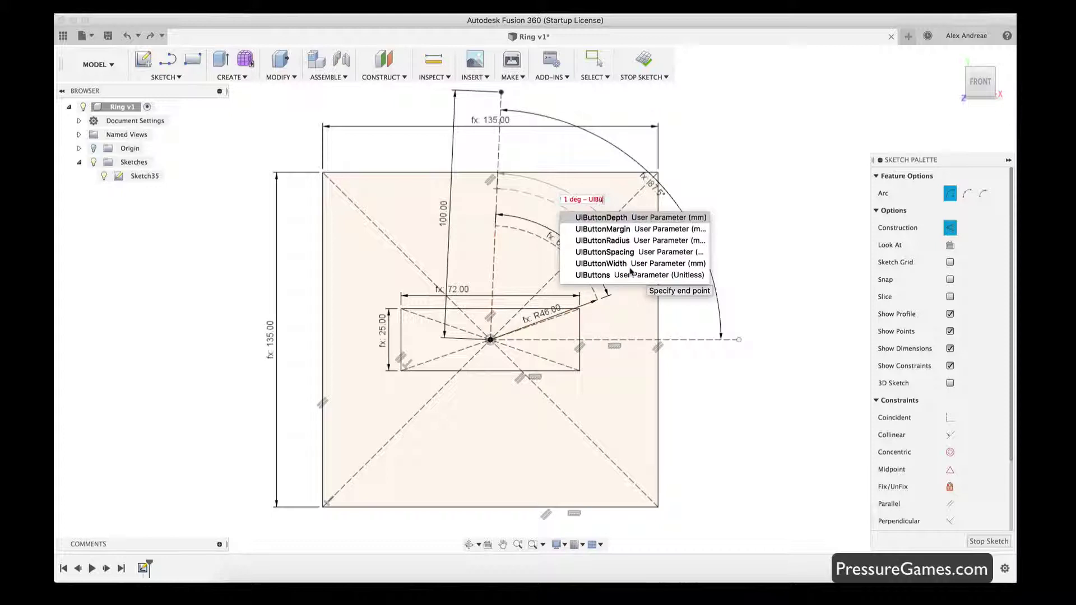
text(u)
key(Down)
key(Down)
key(Down)
key(Return)
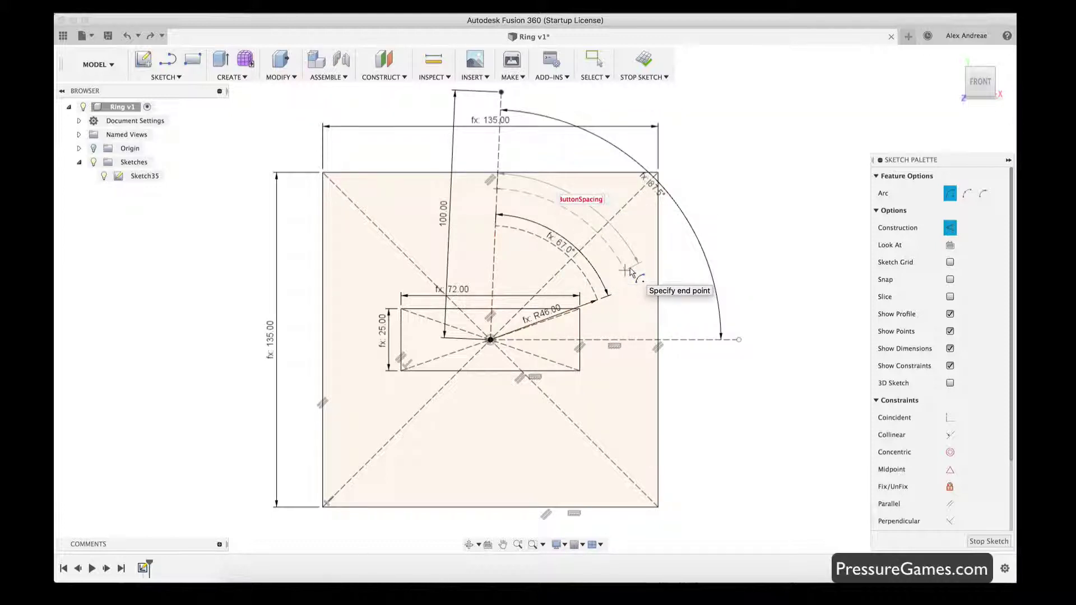
key(Tab)
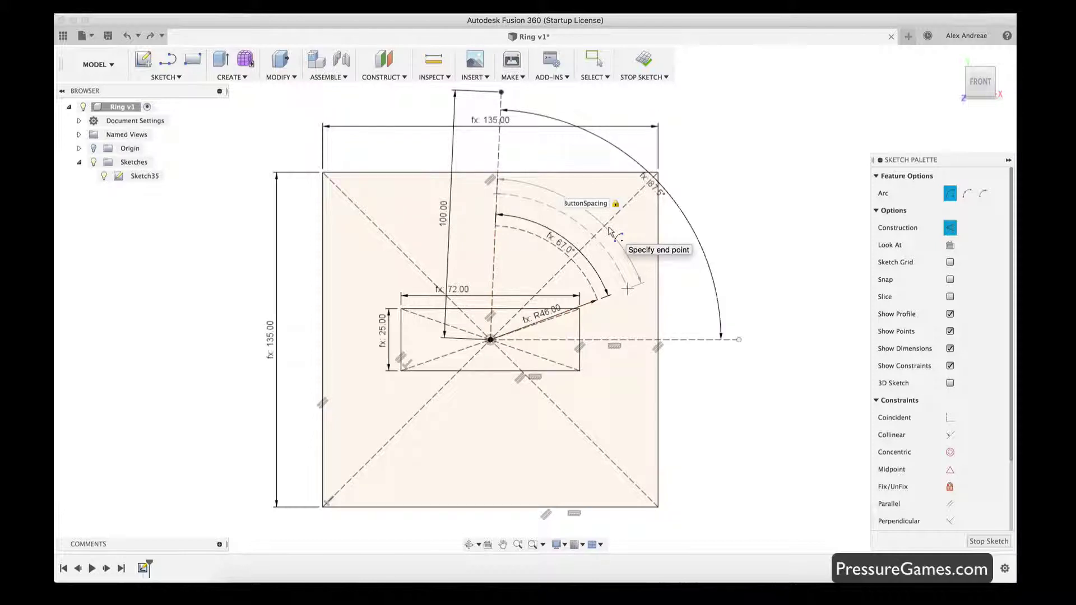
key(Tab)
key(Return)
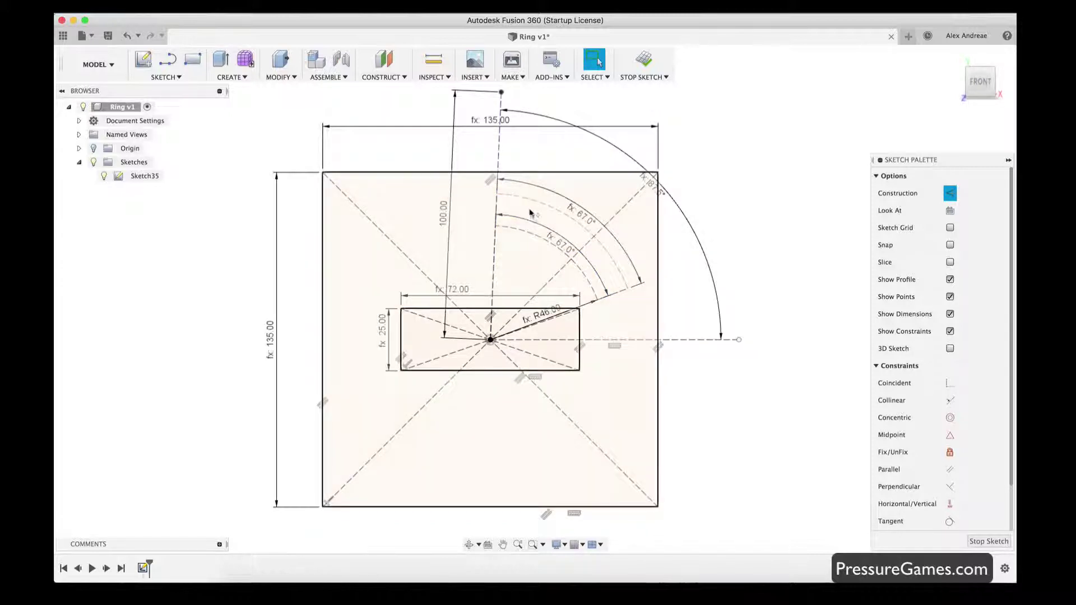
click(495, 243)
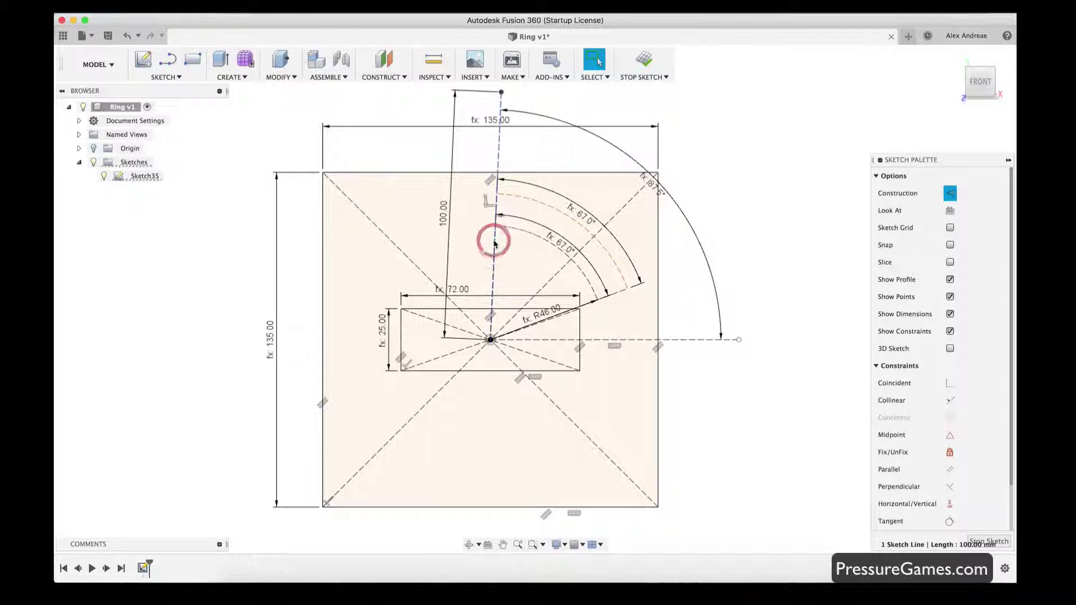
click(493, 192)
click(491, 339)
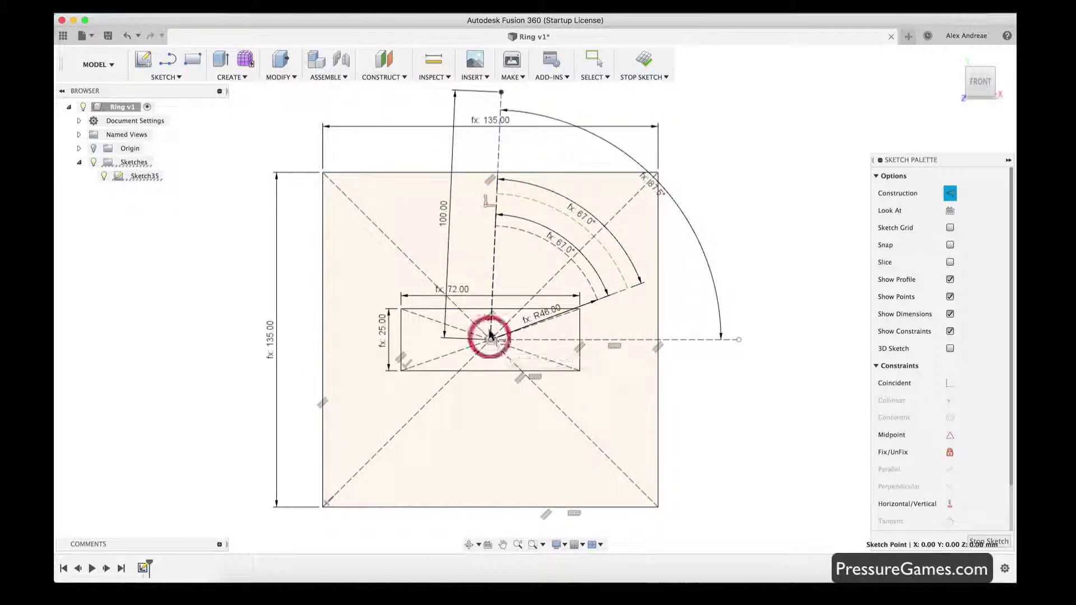
key(Escape)
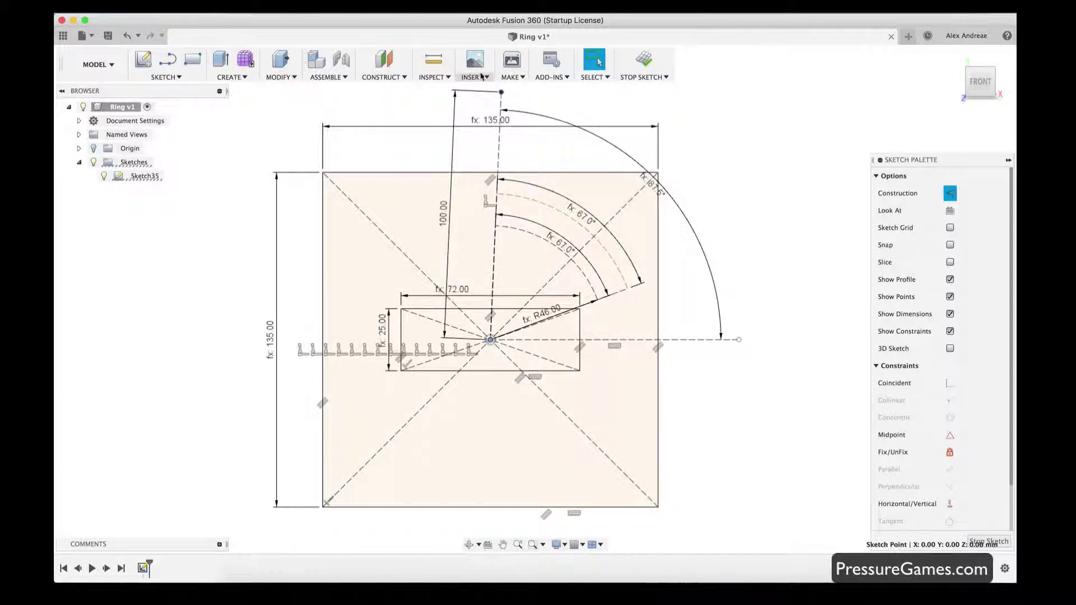
click(480, 77)
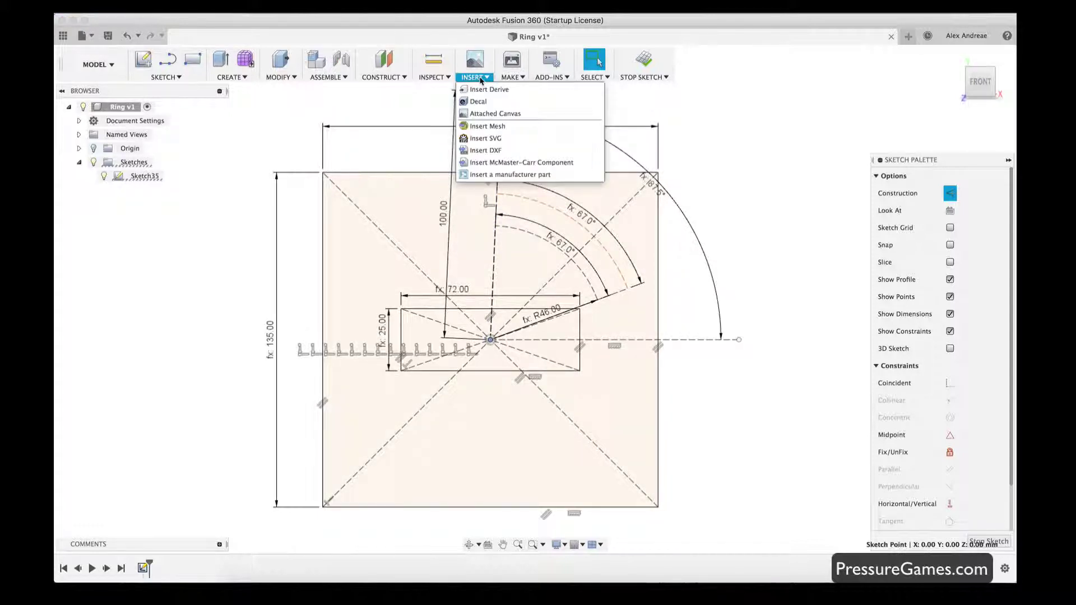
click(479, 78)
click(218, 78)
mouse_move(180, 82)
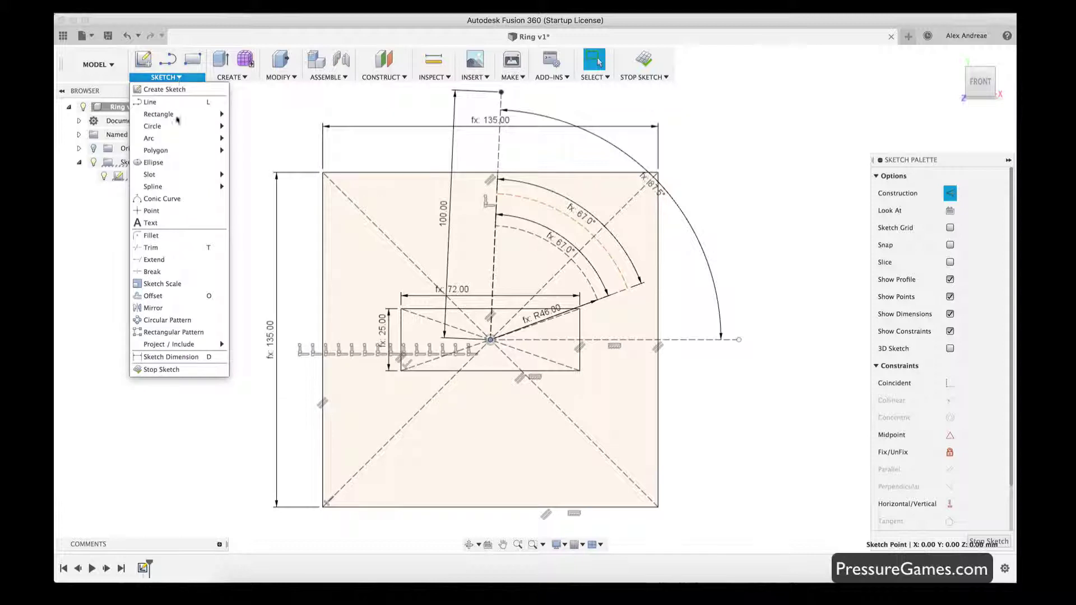
click(496, 194)
click(490, 339)
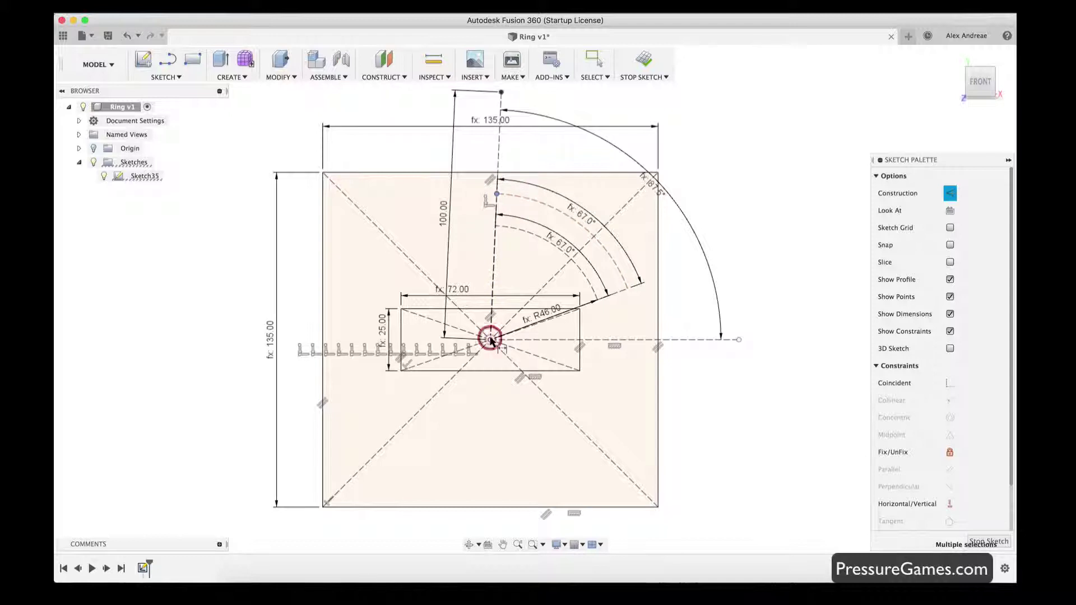
key(Escape)
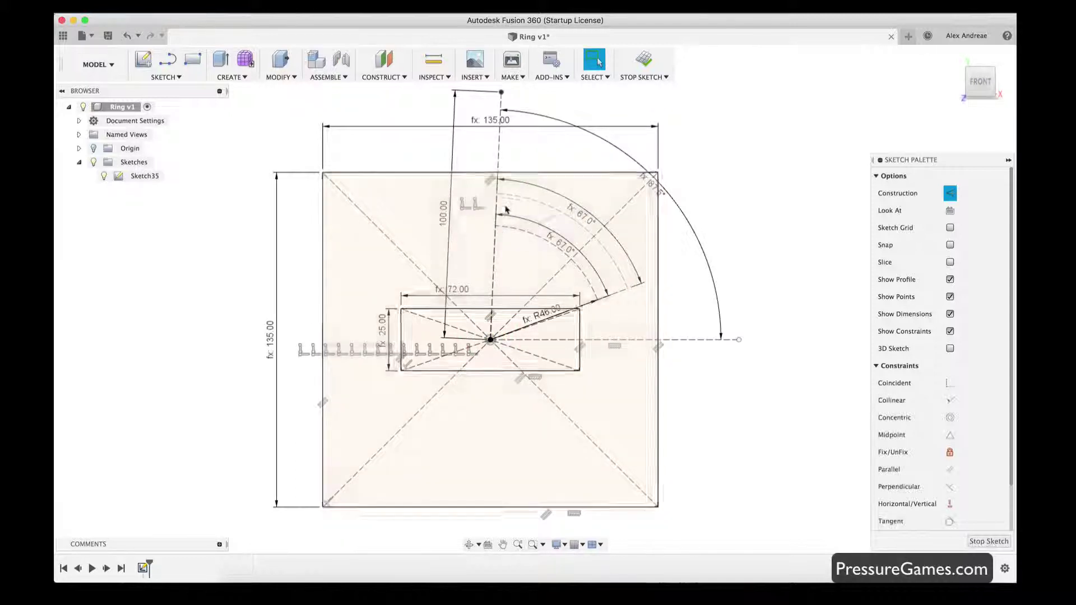
Step: Dimension the vertical distance from the origin to the outer arc's start point as UIButtonRadius + UIButtonWidth
click(496, 193)
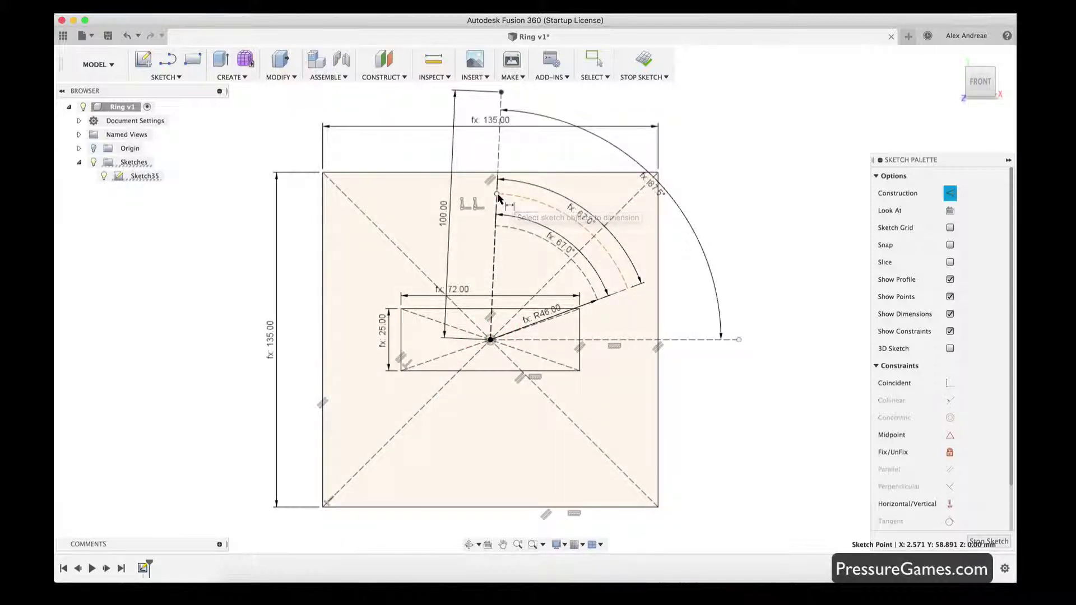
click(490, 338)
key(d)
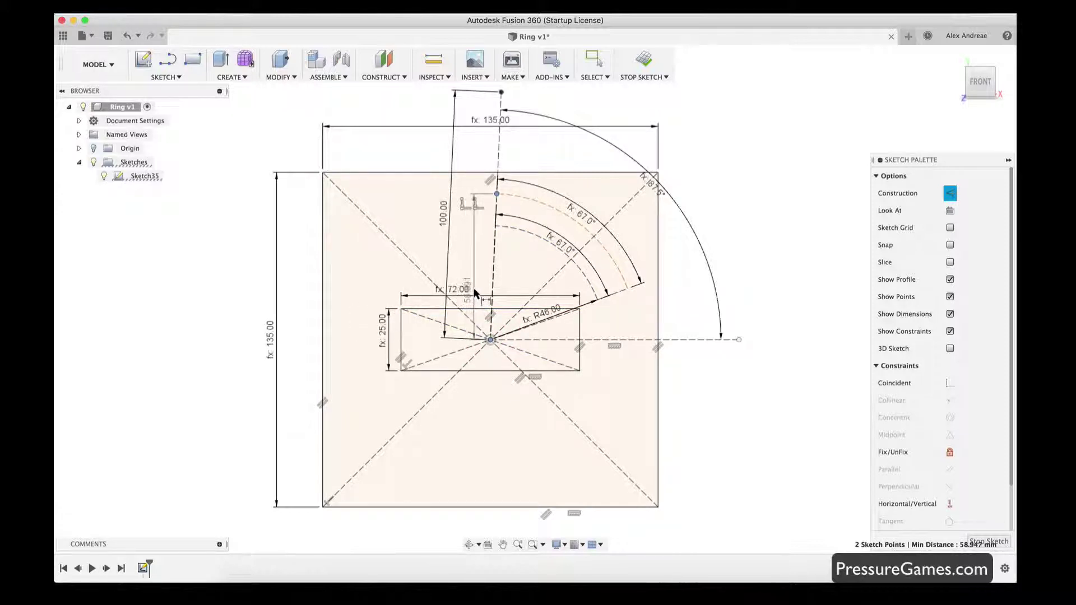
click(475, 258)
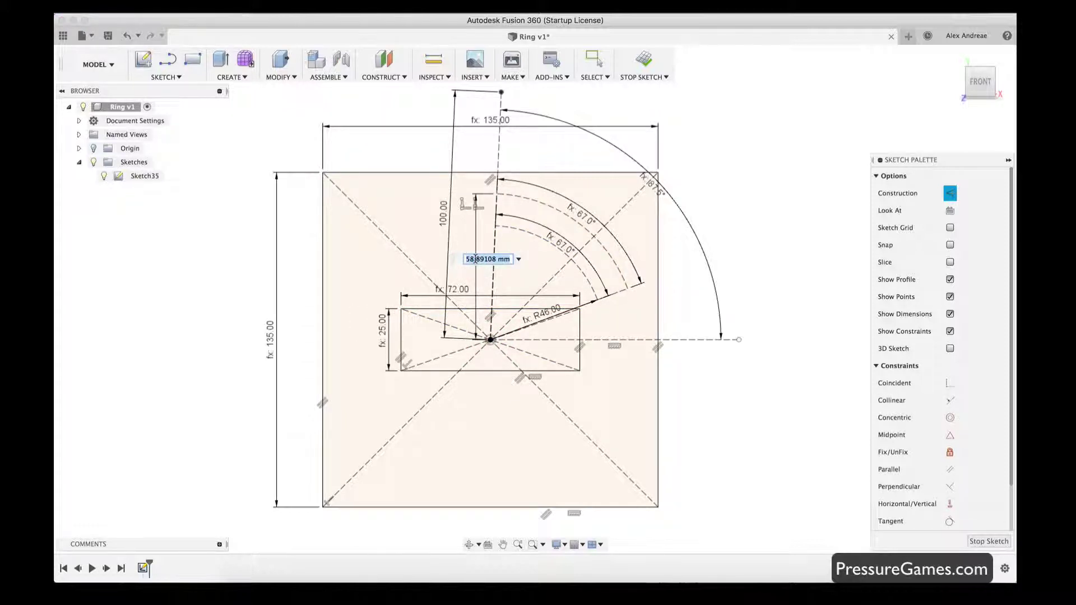
text(UI)
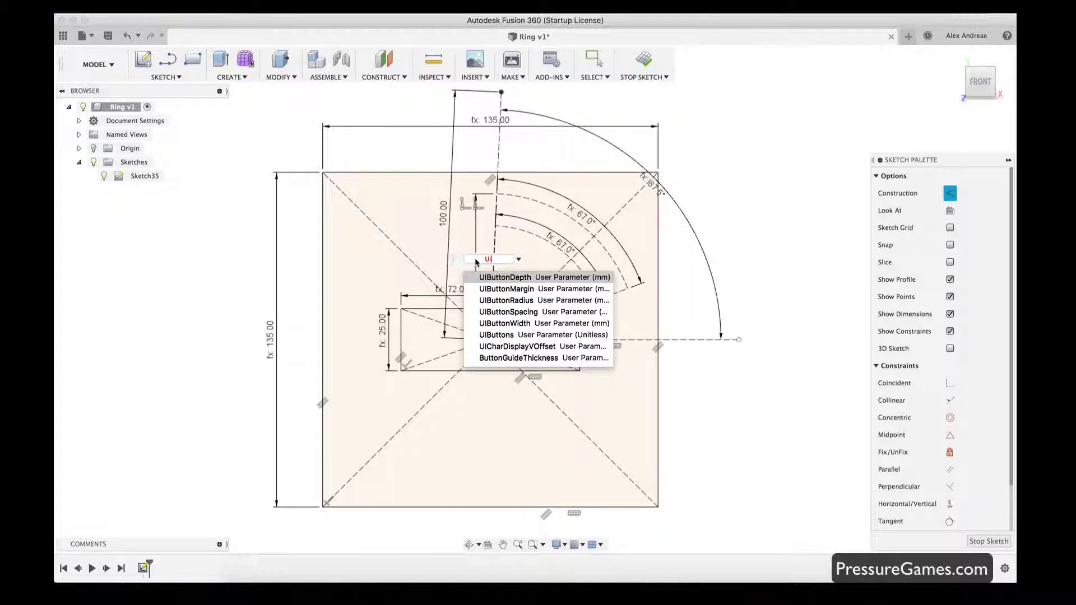
key(Down)
key(Down)
key(Return)
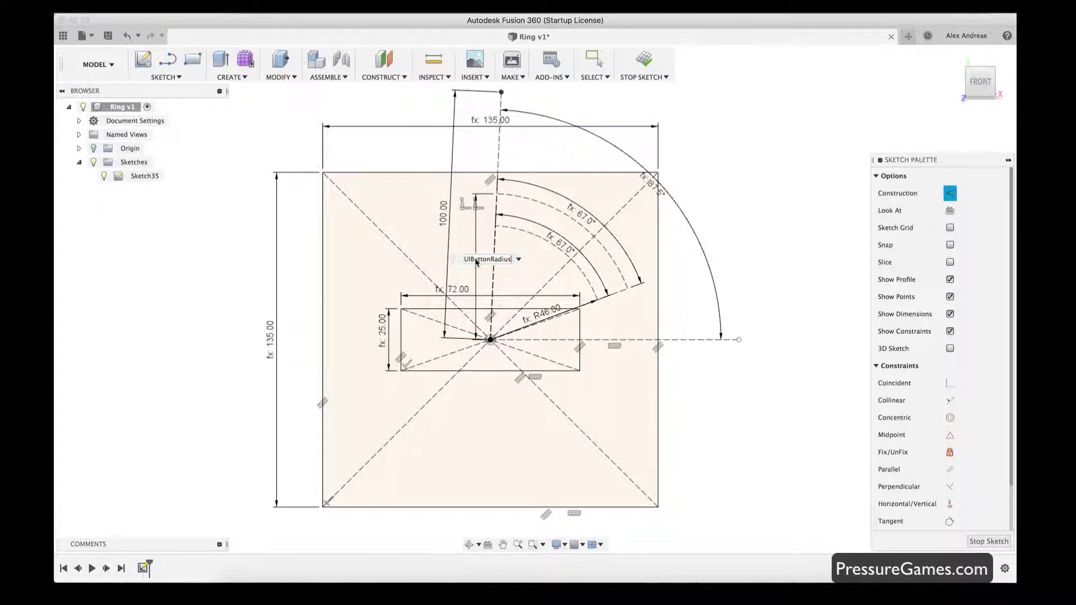
text(+ UI)
key(Down)
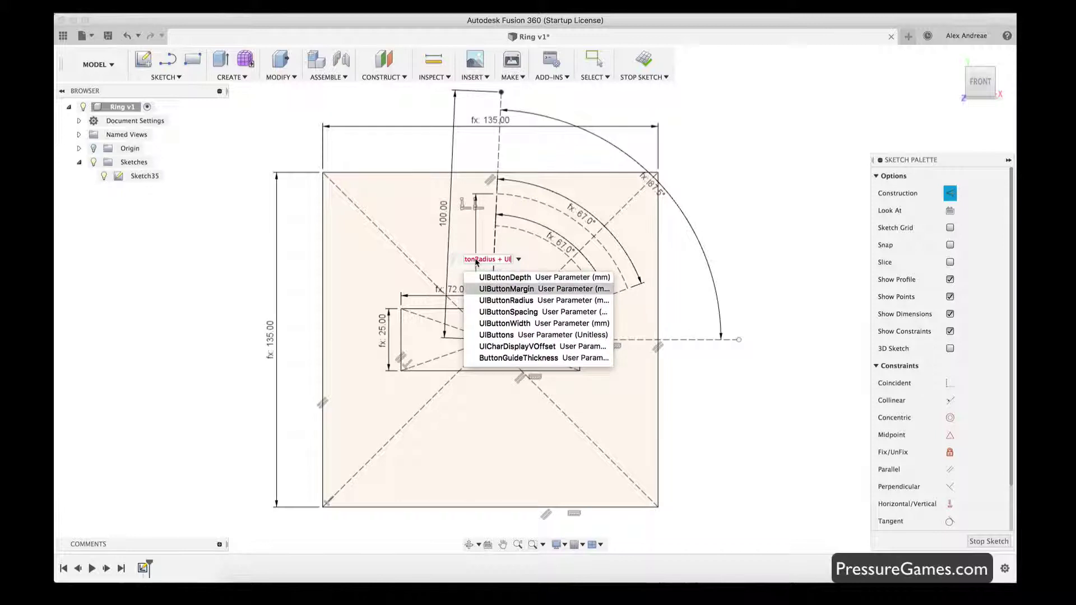
key(Down)
key(Down)
key(Return)
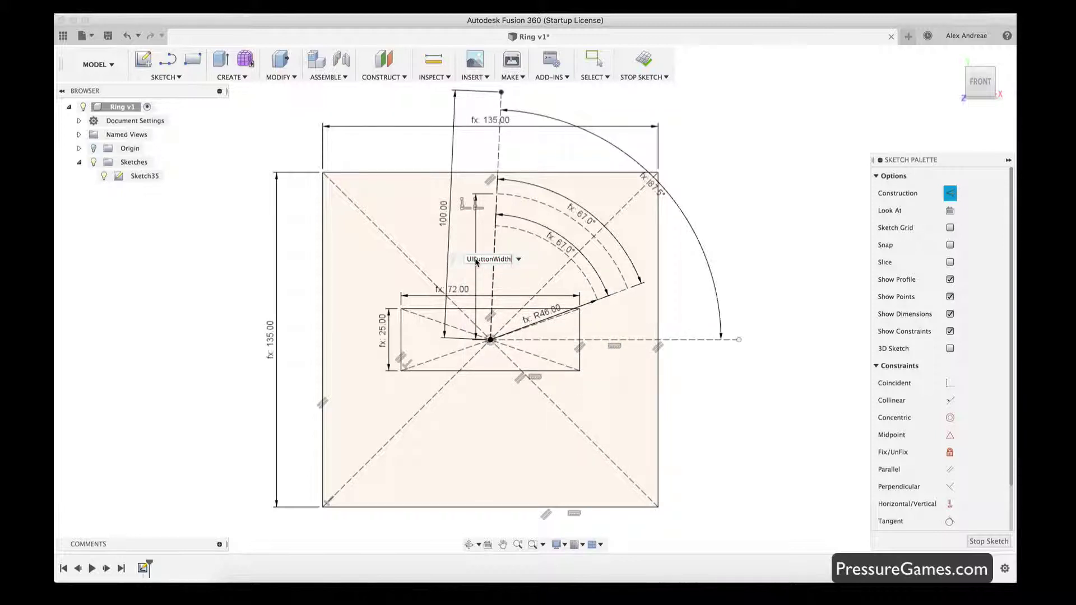
key(Return)
key(Escape)
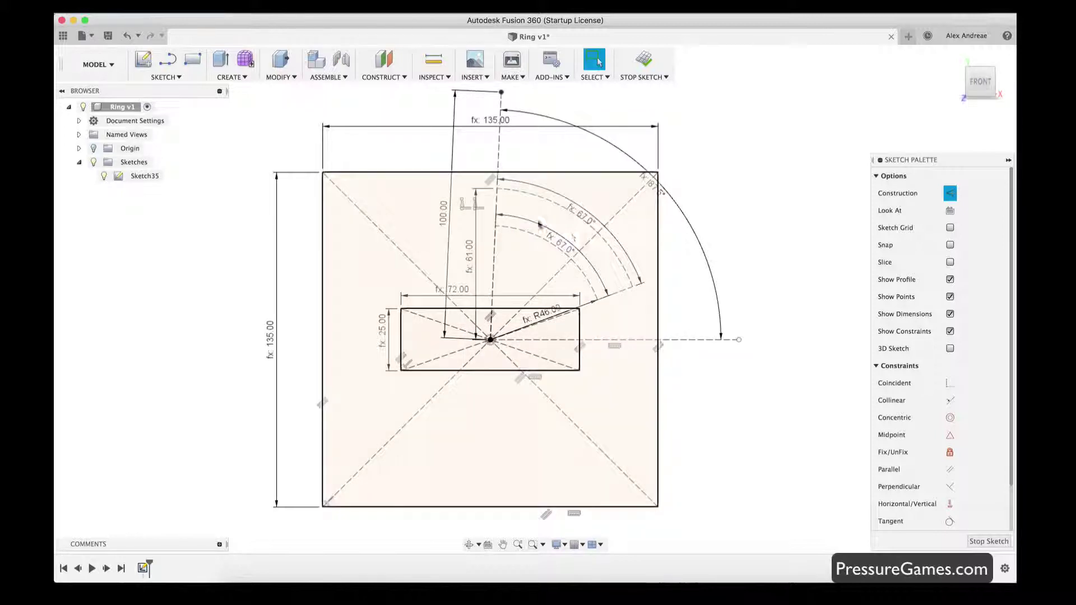
Step: Convert the outer and inner button arcs from construction geometry to regular sketch curves
click(523, 196)
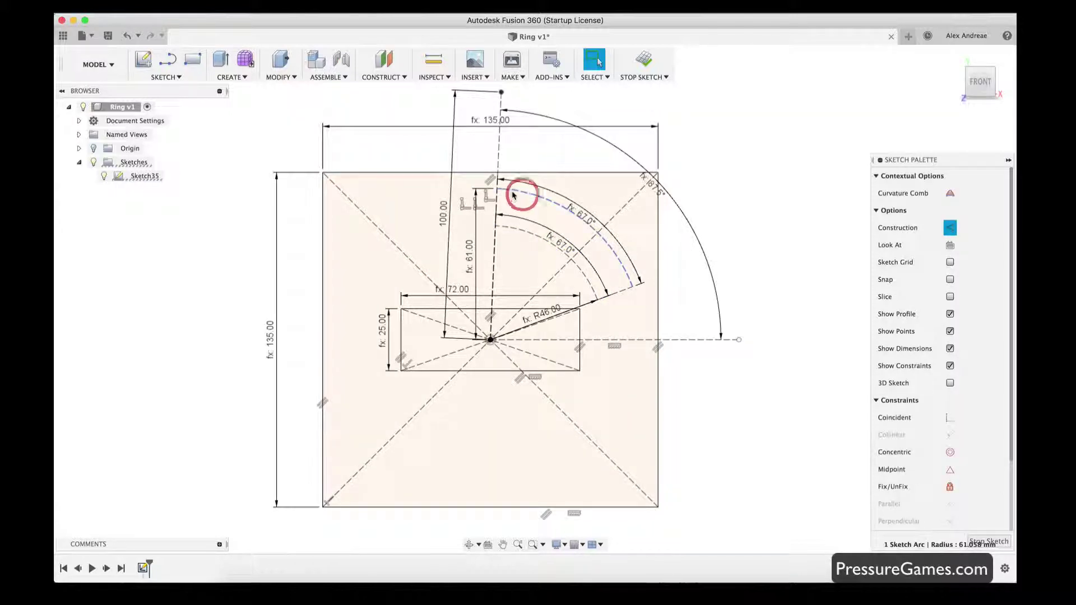
click(949, 227)
click(537, 237)
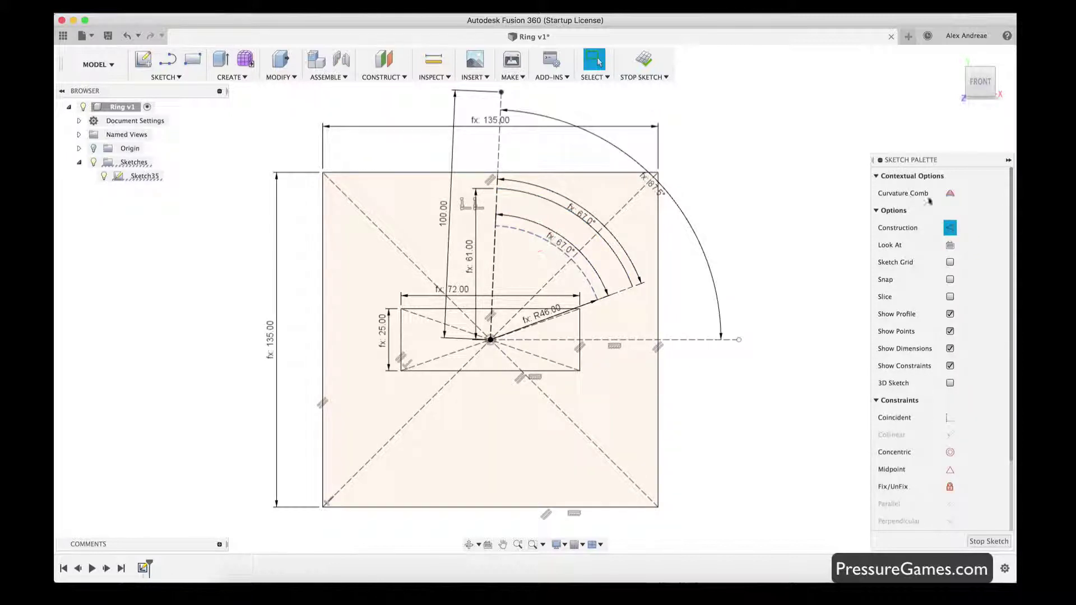
click(949, 224)
click(758, 231)
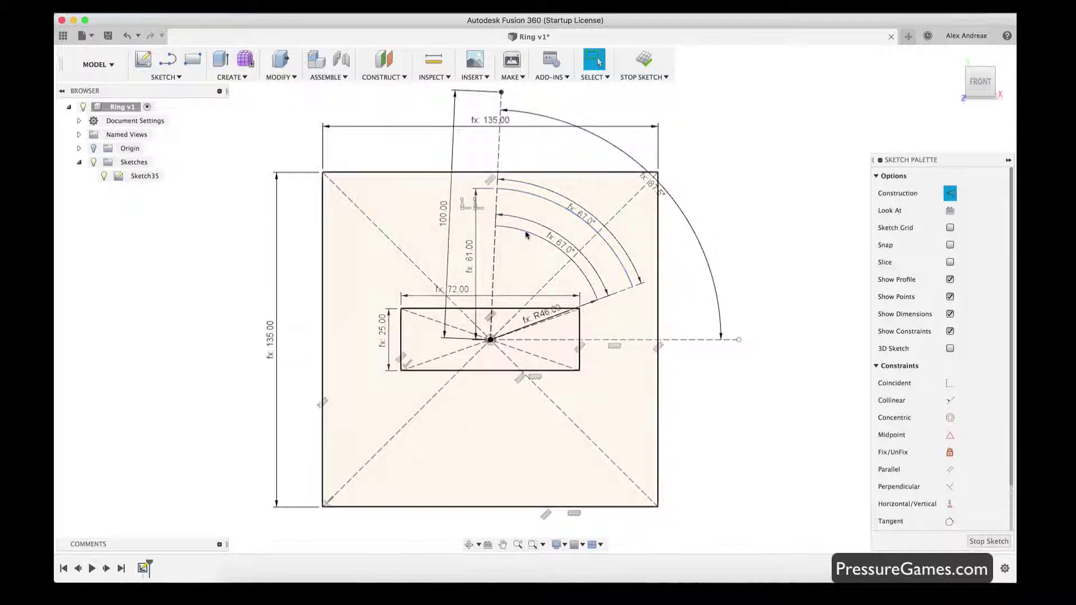
Step: Draw a line along the 100 mm construction line, joining the start points of the outer and inner arcs
key(l)
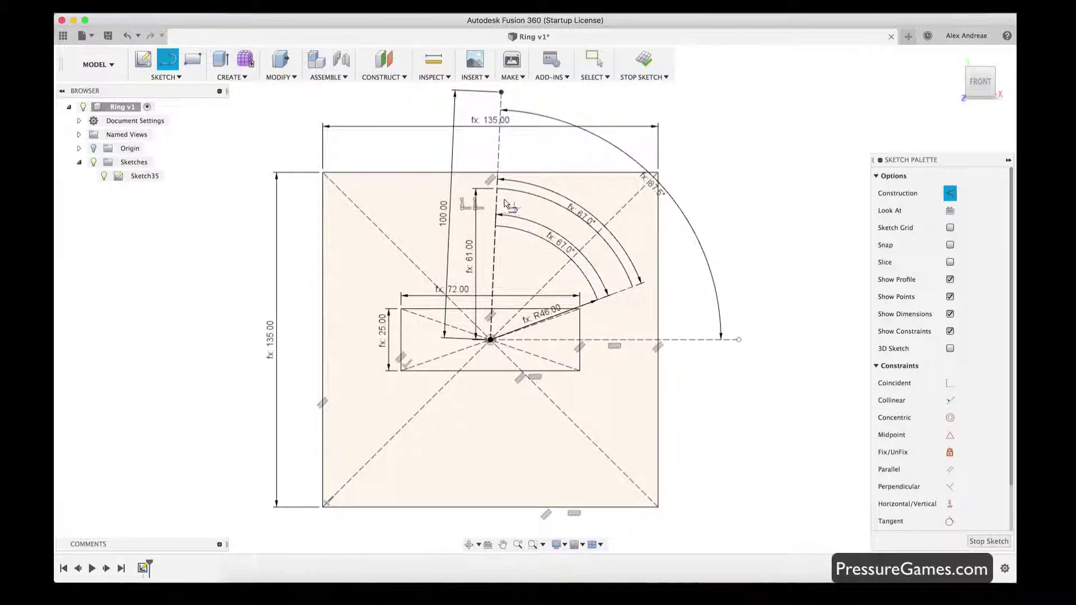
click(174, 77)
click(168, 102)
click(497, 189)
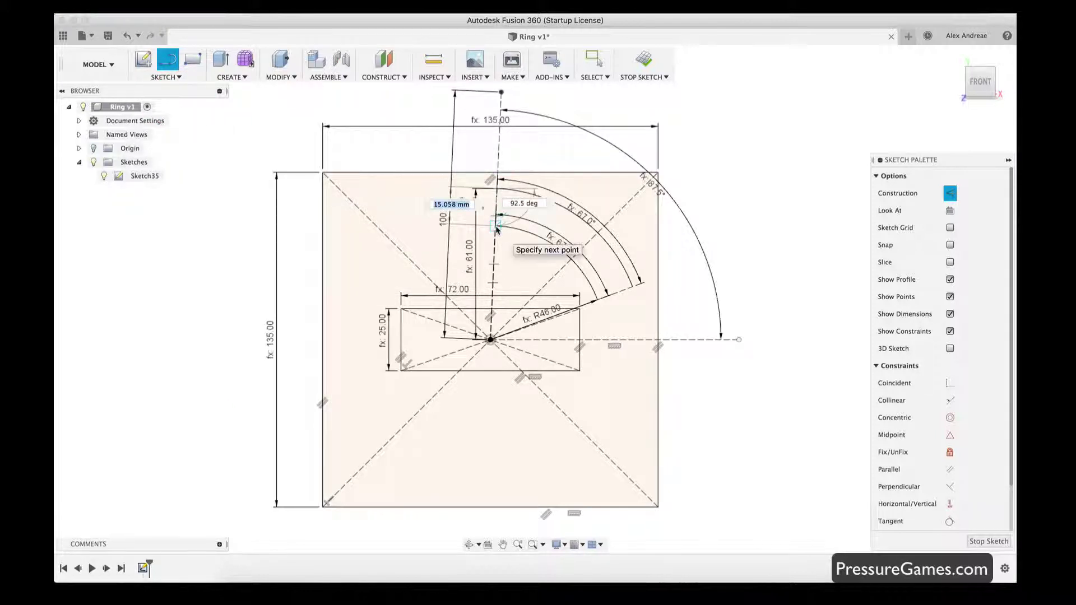
click(496, 225)
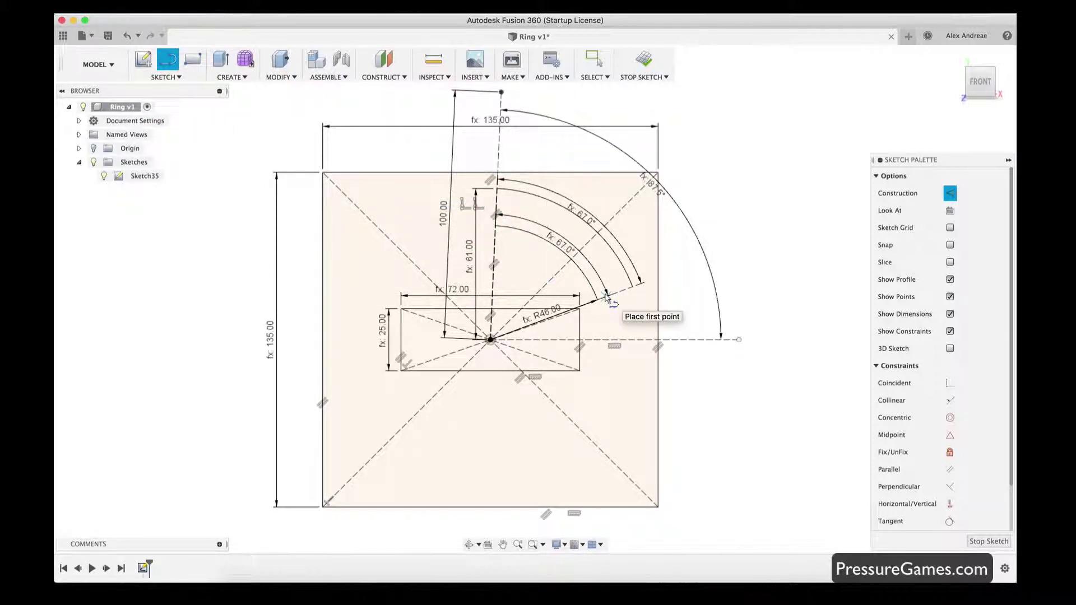
Step: Draw a regular line joining the end points of the inner and outer button arcs
click(950, 193)
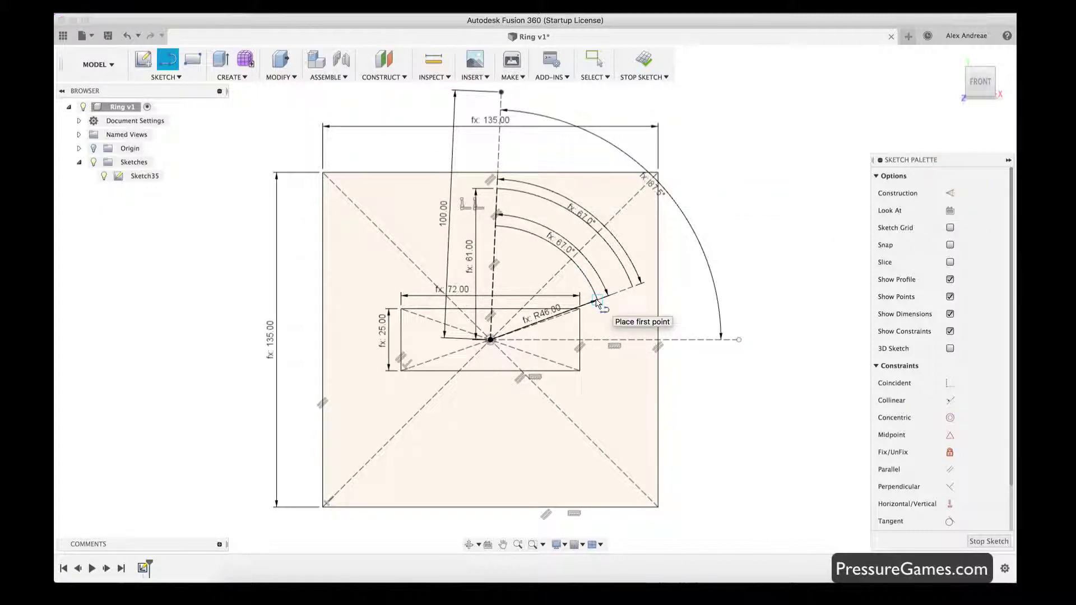
click(595, 301)
double_click(633, 287)
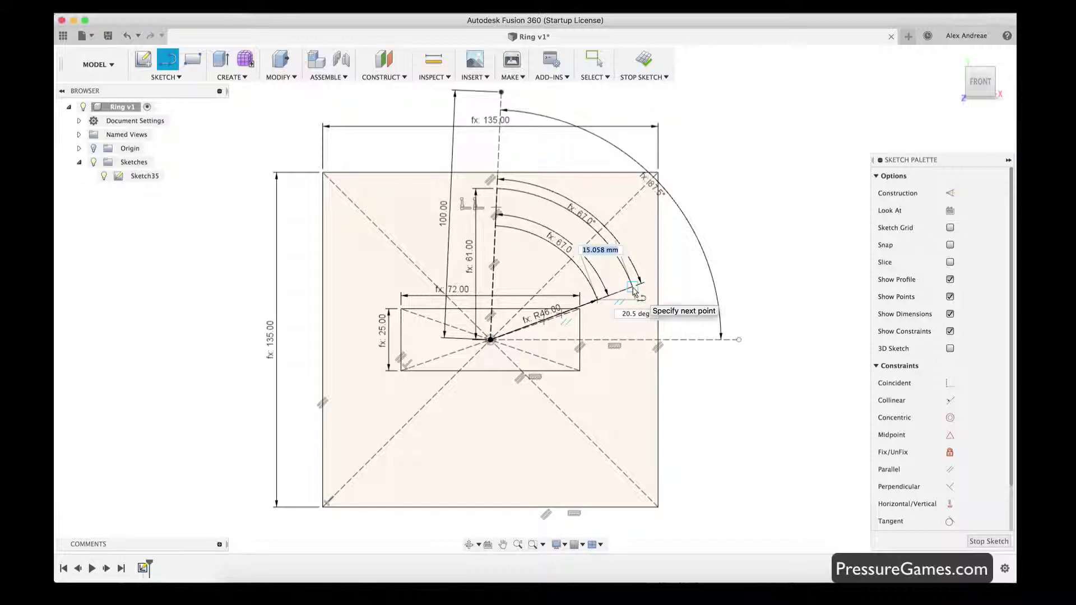
key(Escape)
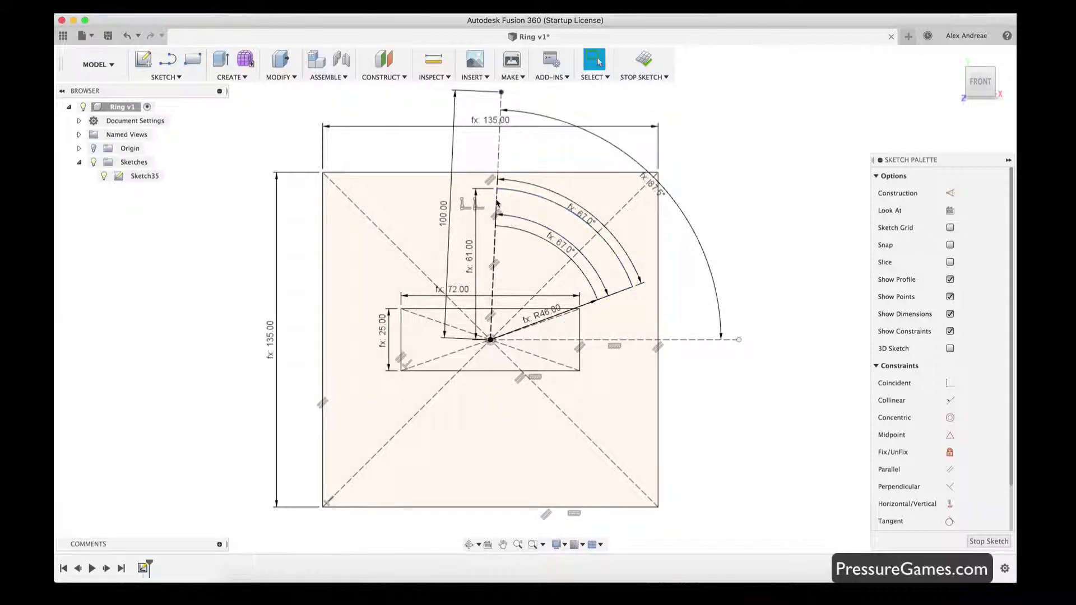
Step: Convert the line joining the start points of the two button arcs from construction geometry to a regular line
click(496, 200)
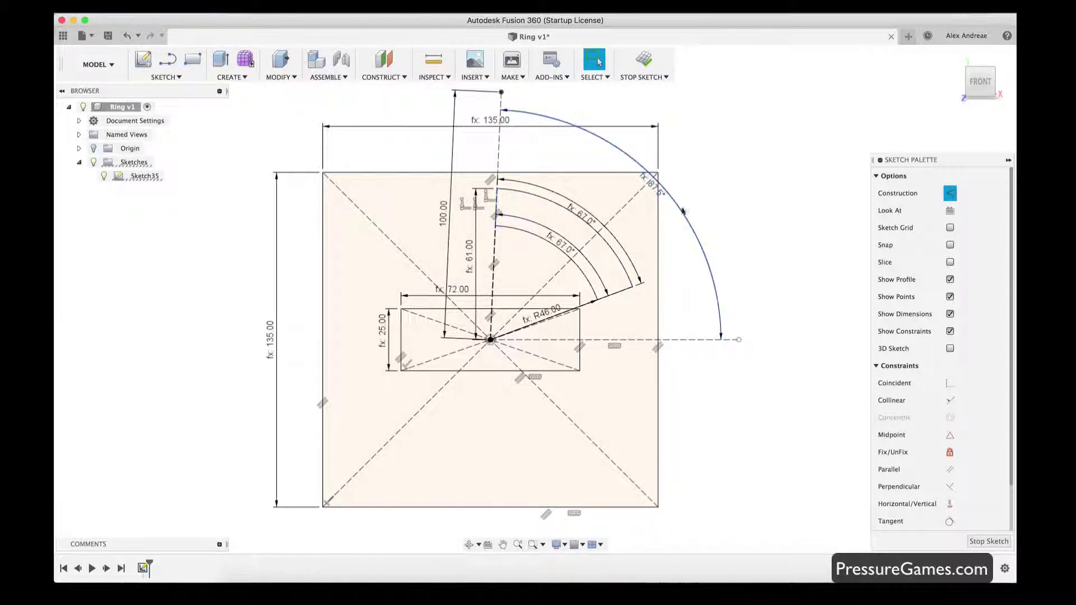
click(498, 210)
click(949, 192)
click(531, 225)
key(x)
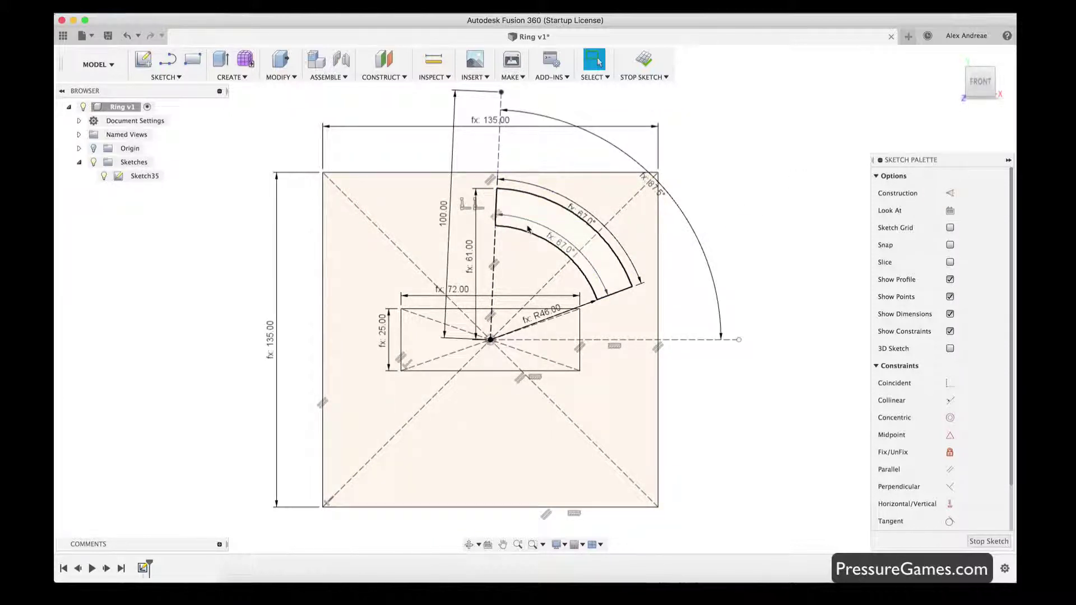
Step: Create a full circular pattern of the four button profile curves around the origin with a quantity of 5
click(516, 224)
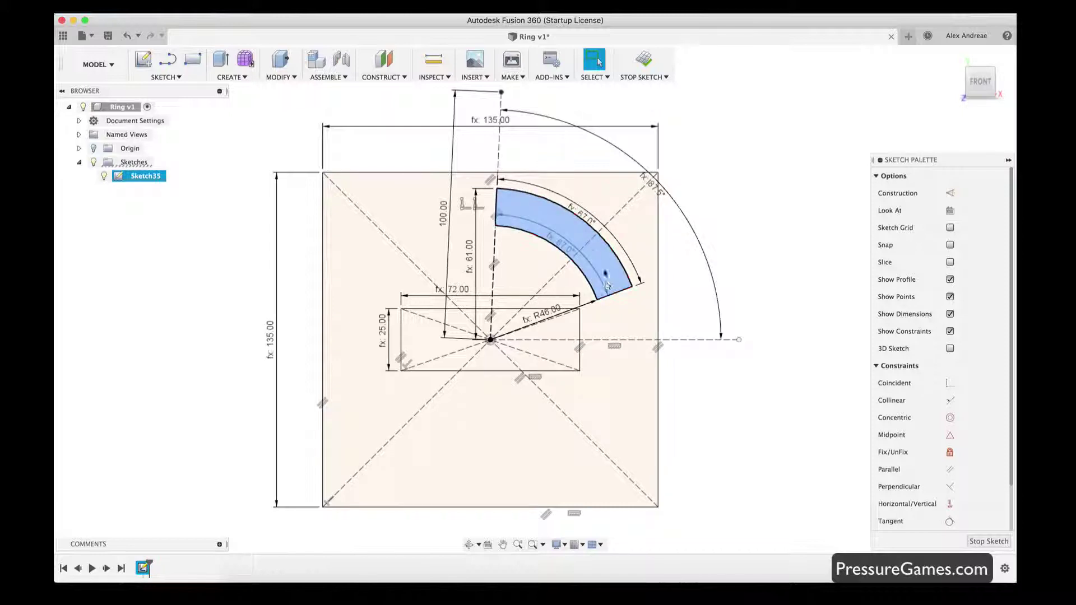
click(180, 78)
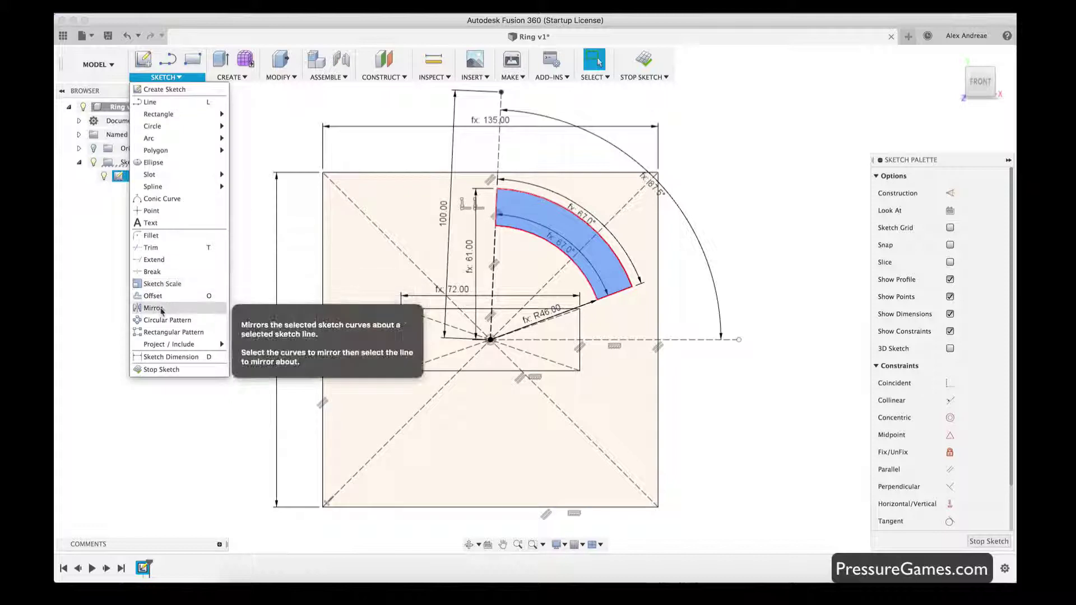
click(159, 321)
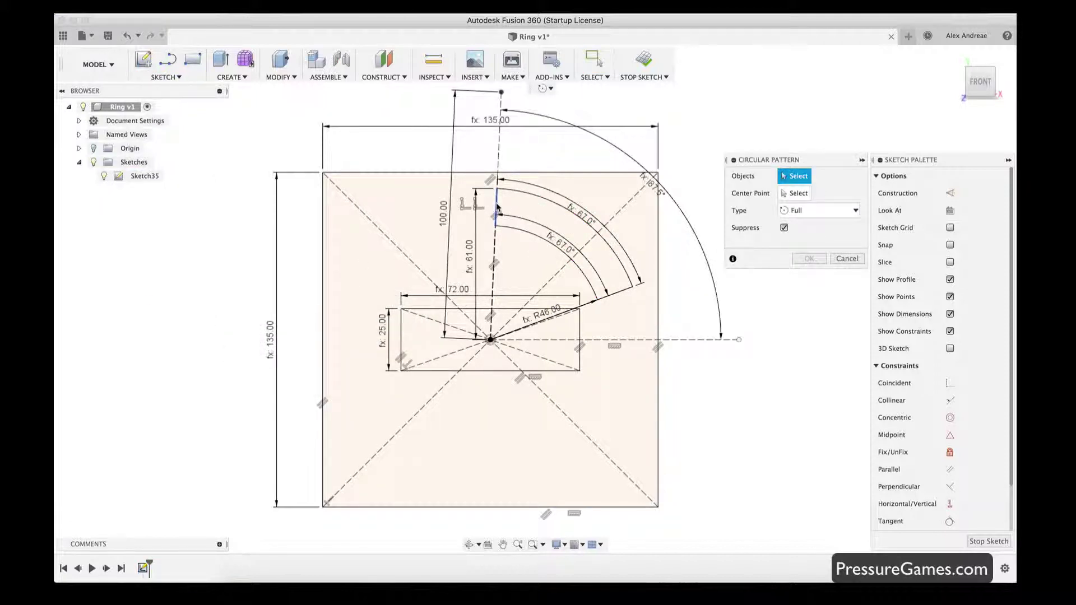
click(506, 191)
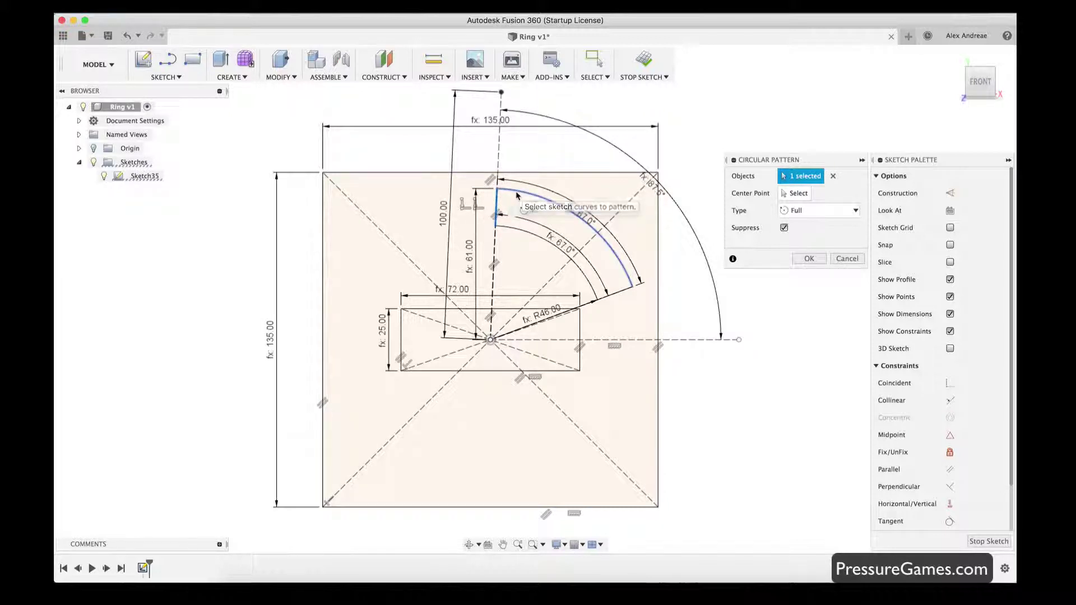
click(516, 229)
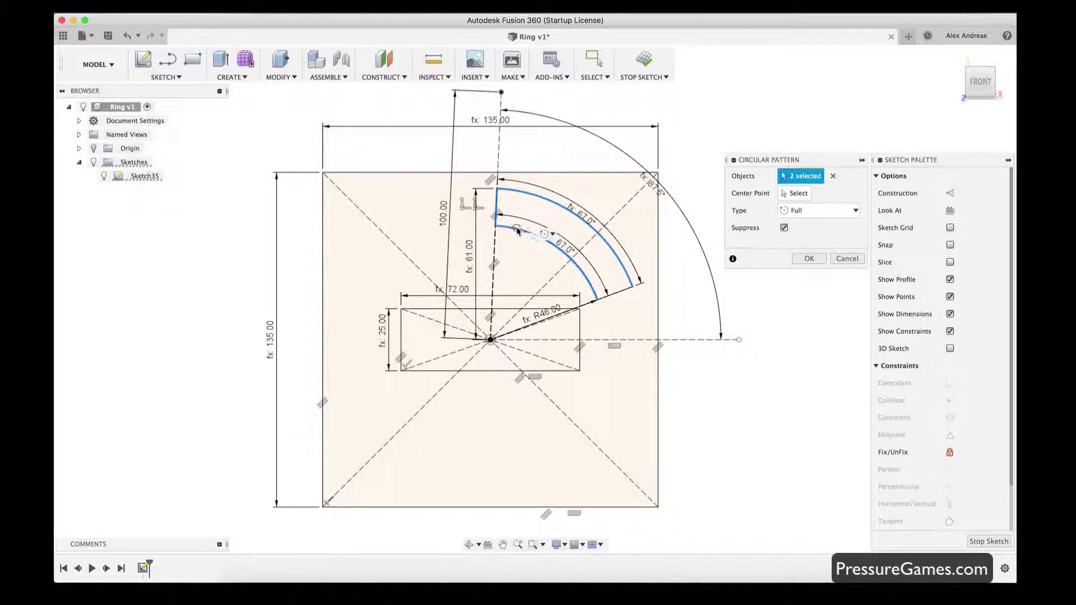
click(615, 286)
click(617, 294)
click(798, 192)
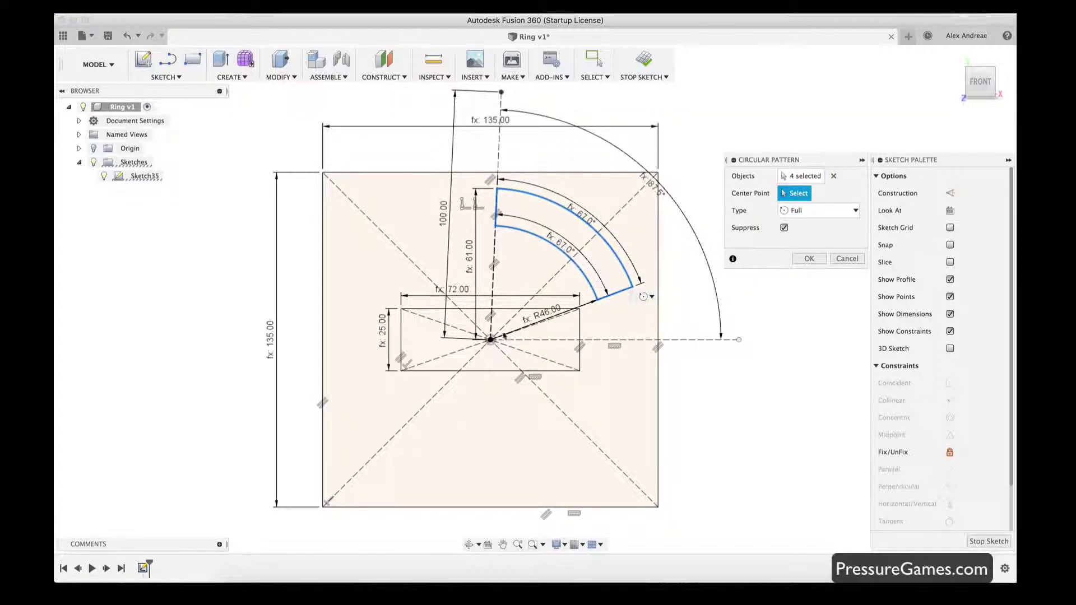
click(491, 340)
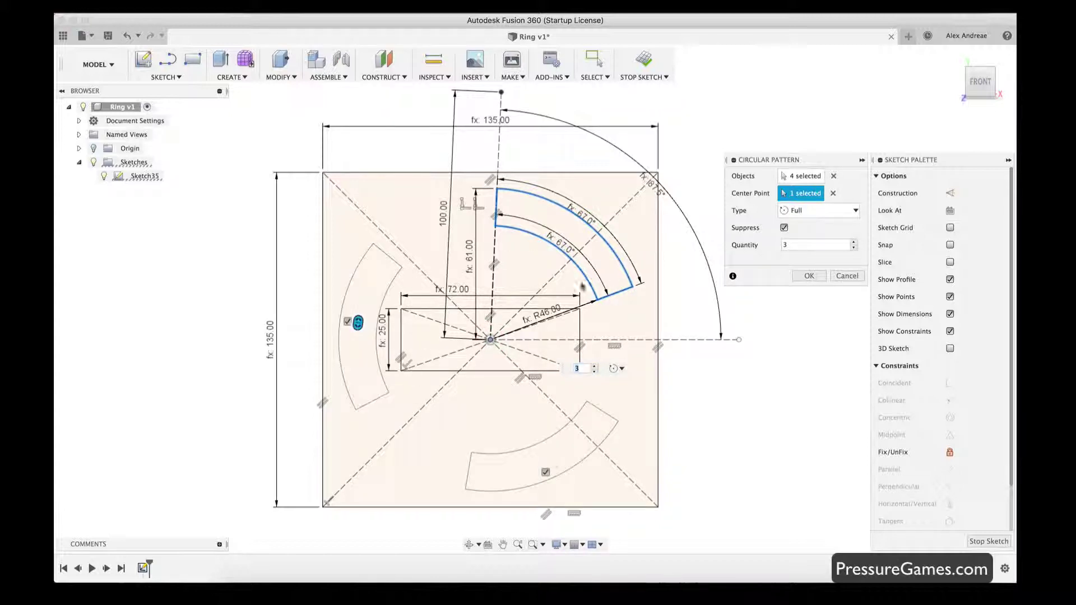
click(809, 245)
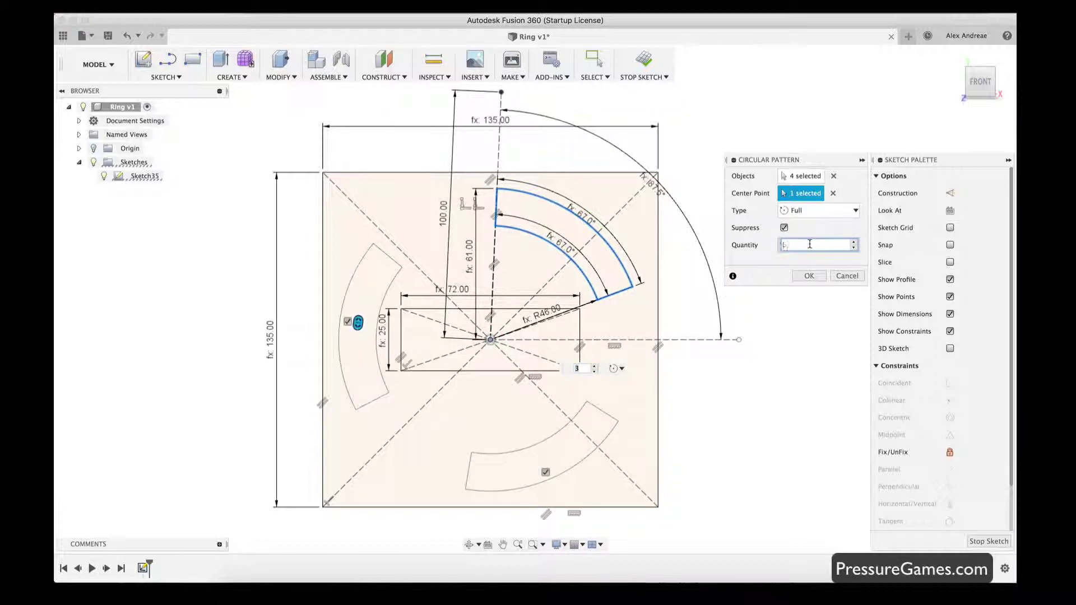
text(5)
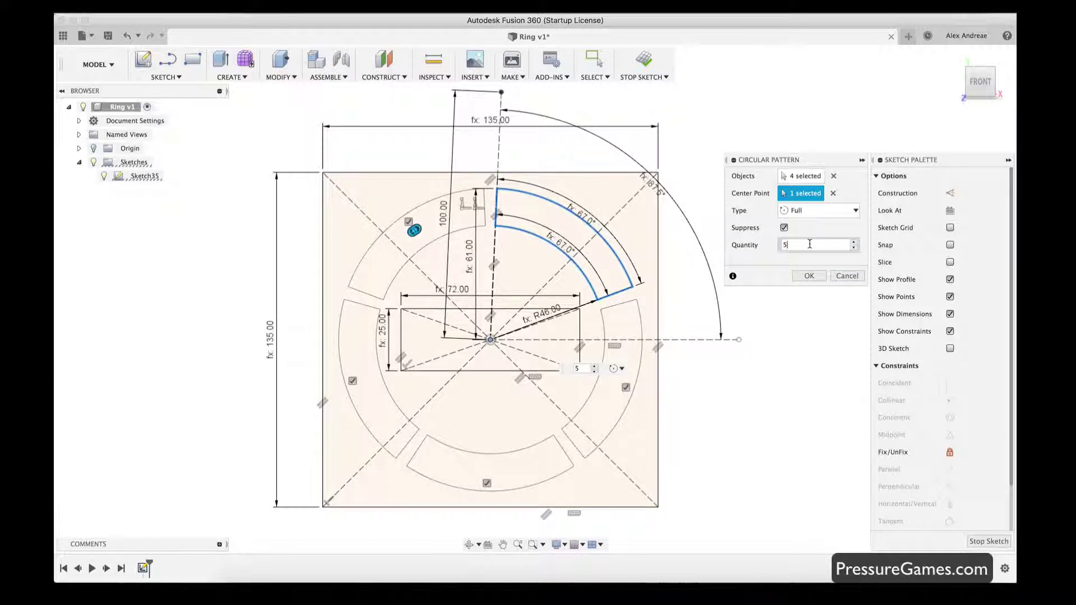
click(809, 275)
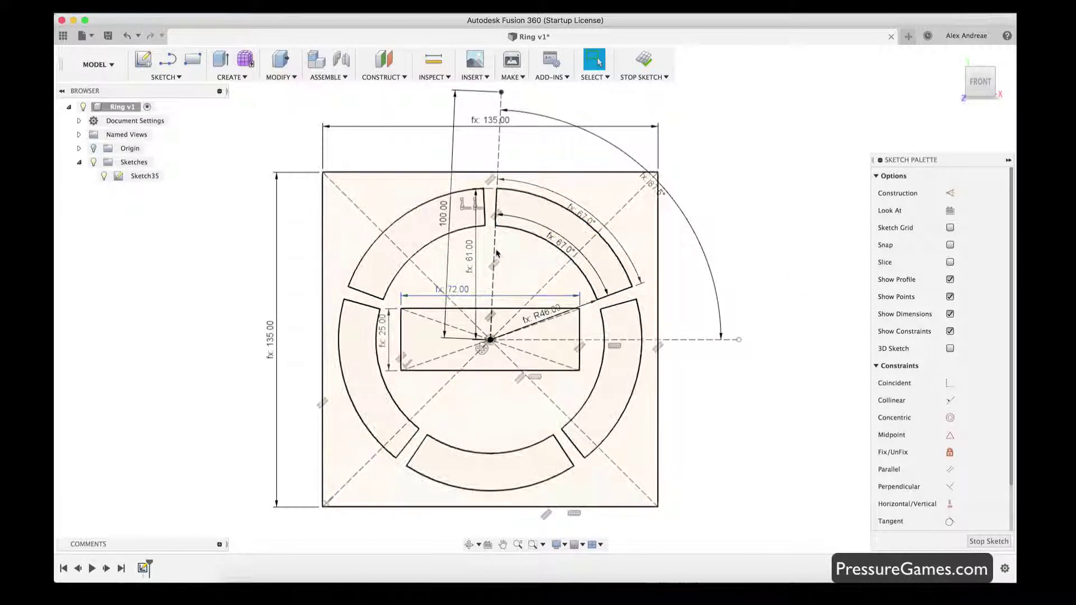
Step: Finish the sketch containing the case outline, display and ring buttons
click(495, 255)
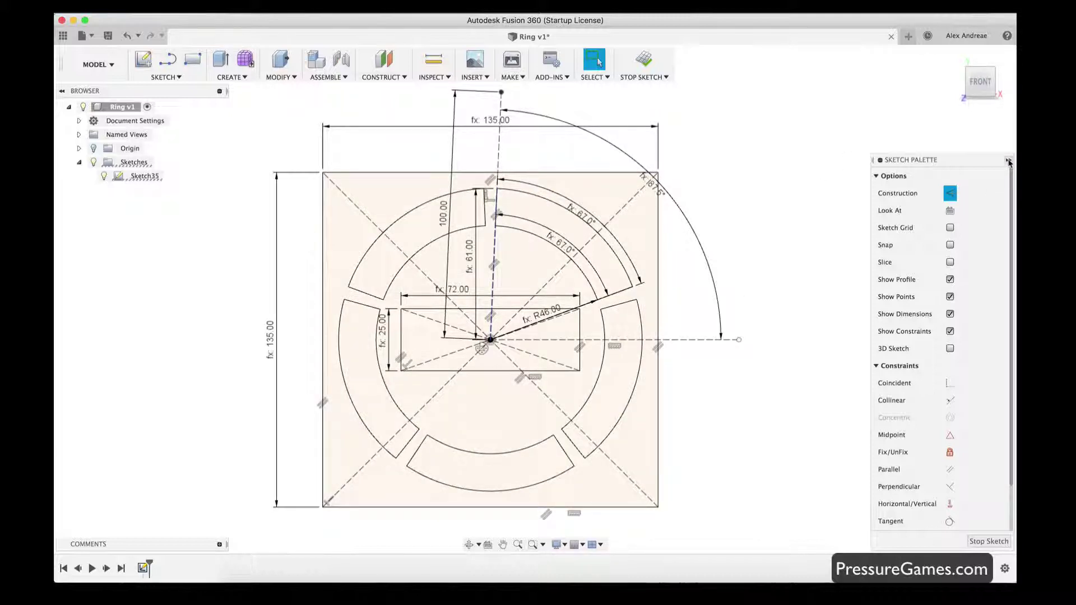
click(644, 60)
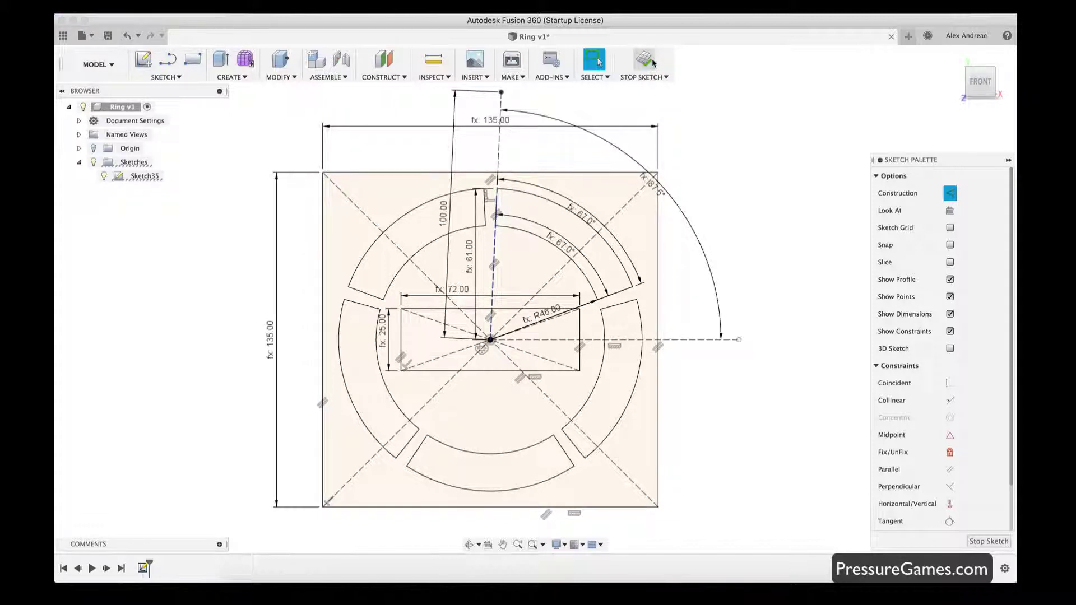
click(93, 163)
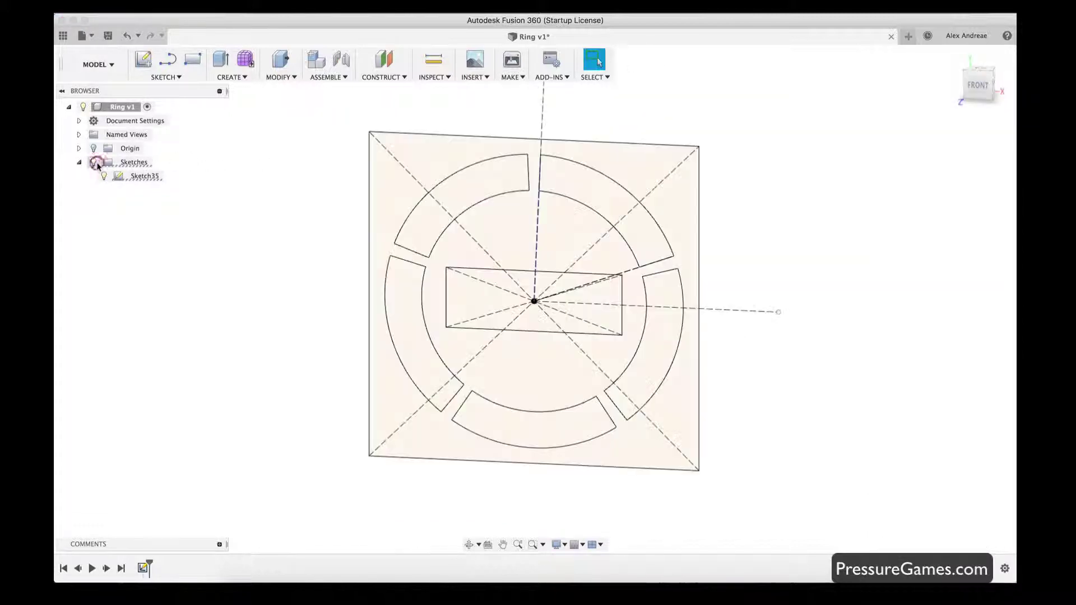
click(976, 85)
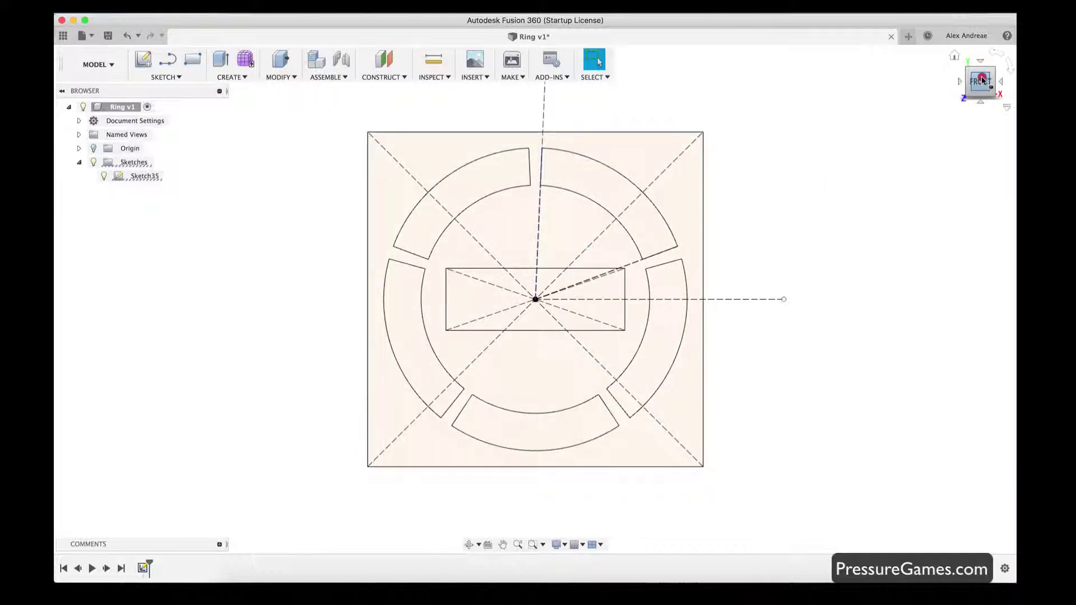
drag(980, 76, 949, 79)
Step: Start Press Pull on the case outline, the five button profiles and the central display rectangle
click(280, 77)
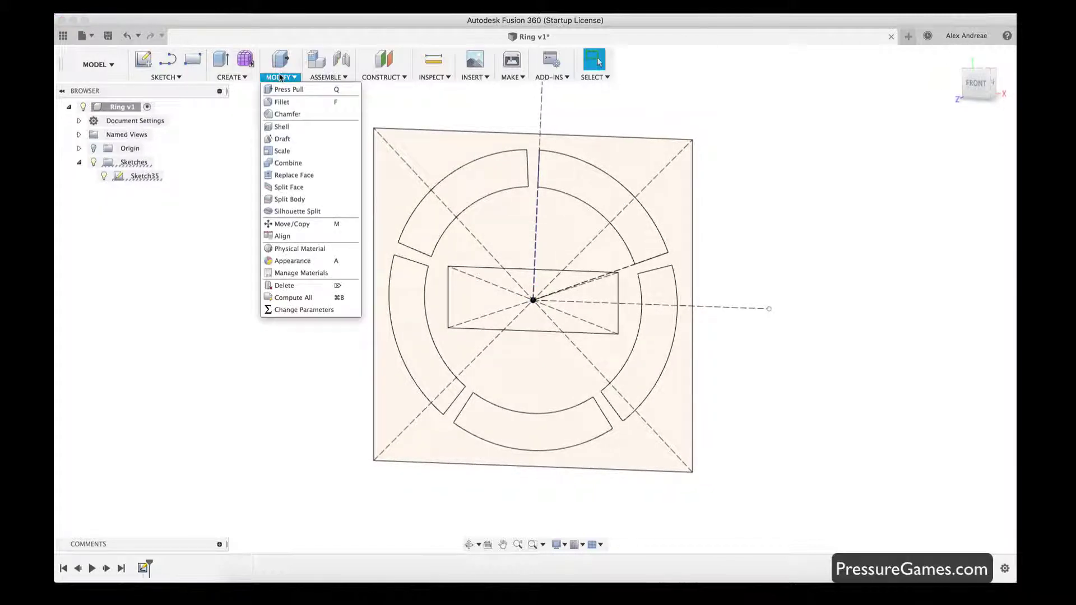
click(336, 91)
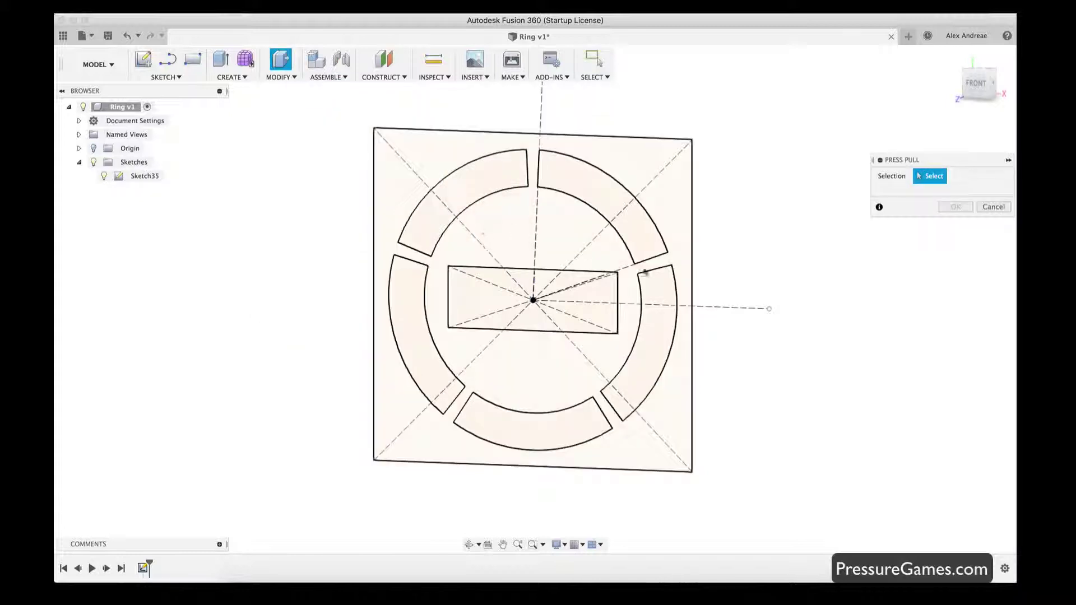
click(401, 176)
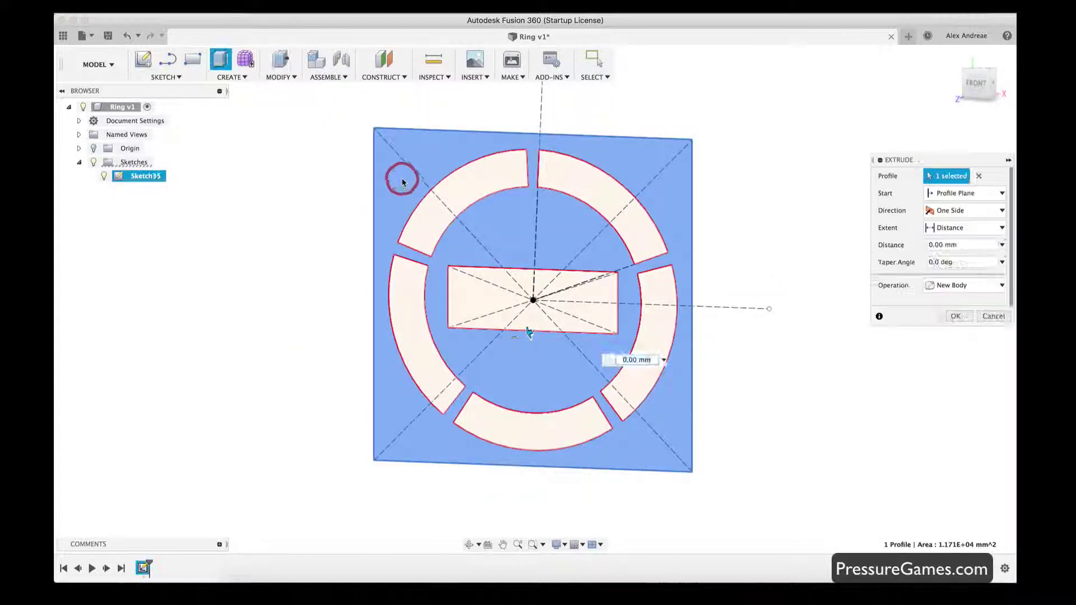
click(441, 210)
click(414, 314)
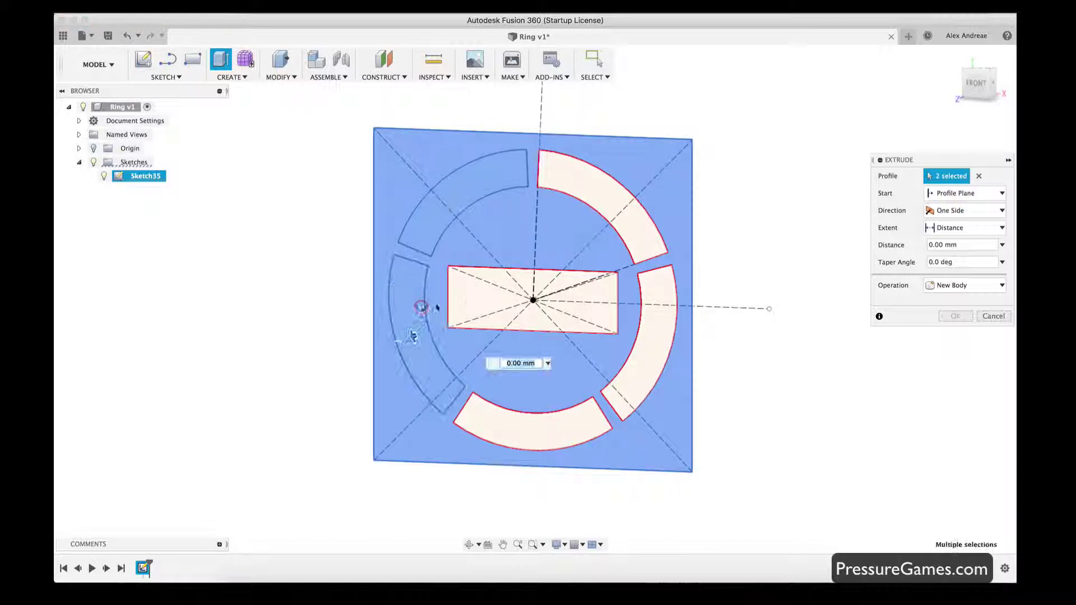
click(503, 302)
click(523, 420)
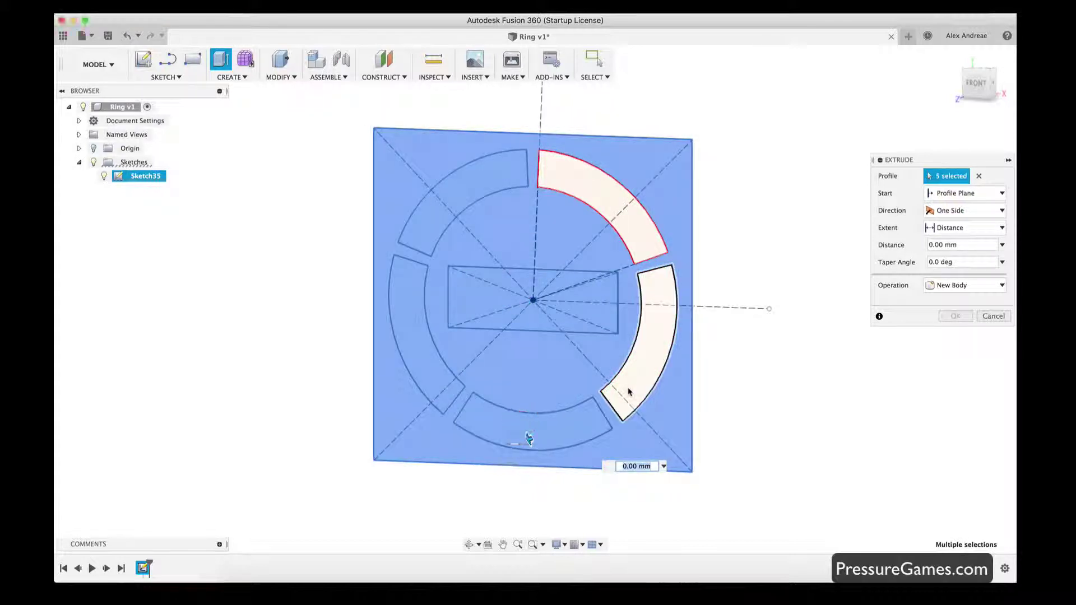
click(645, 344)
click(636, 231)
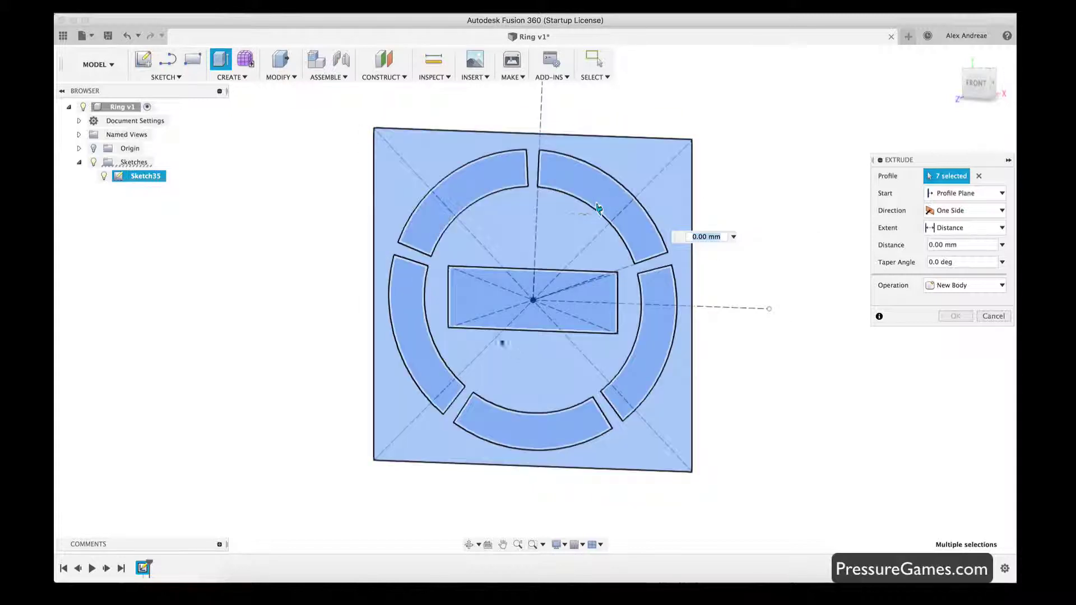
Step: Extrude the selected profiles one-sided by -CaseDepth as a new body
click(997, 244)
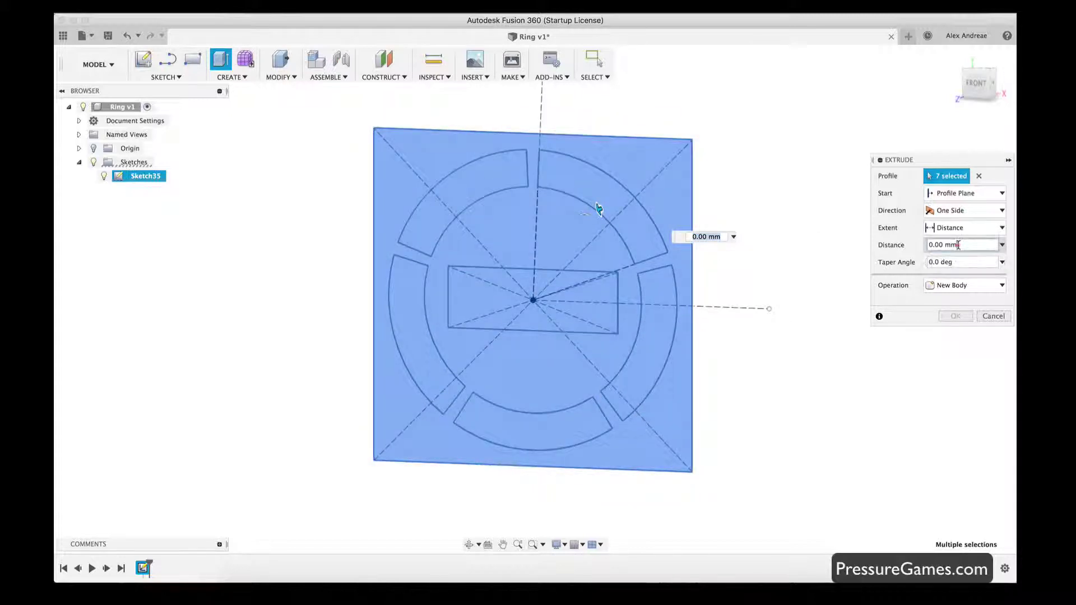
key(BackSpace)
key(BackSpace)
key(BackSpace)
key(BackSpace)
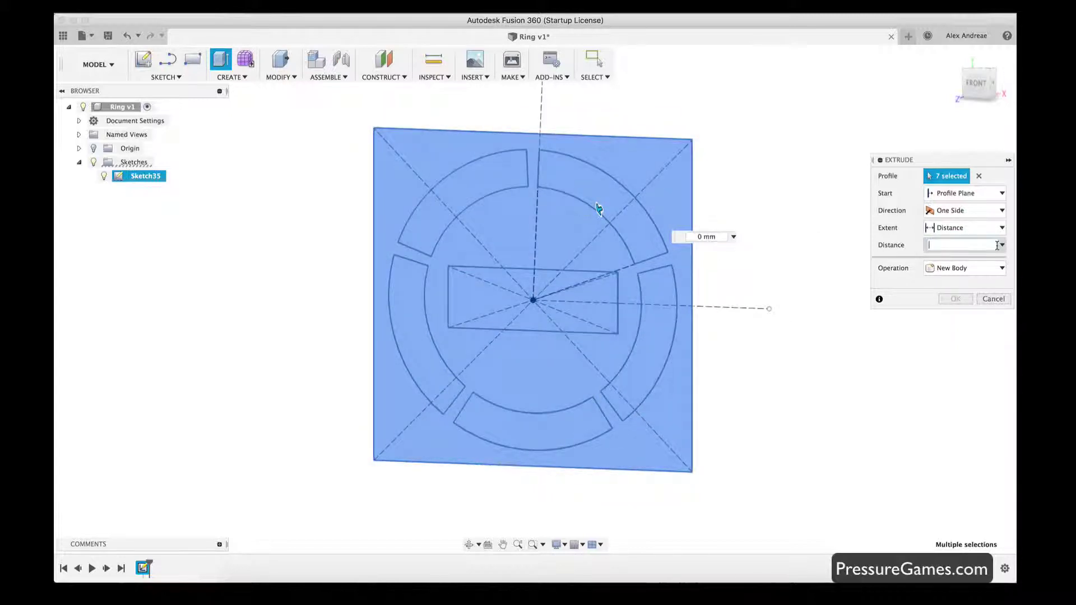
text(-ca)
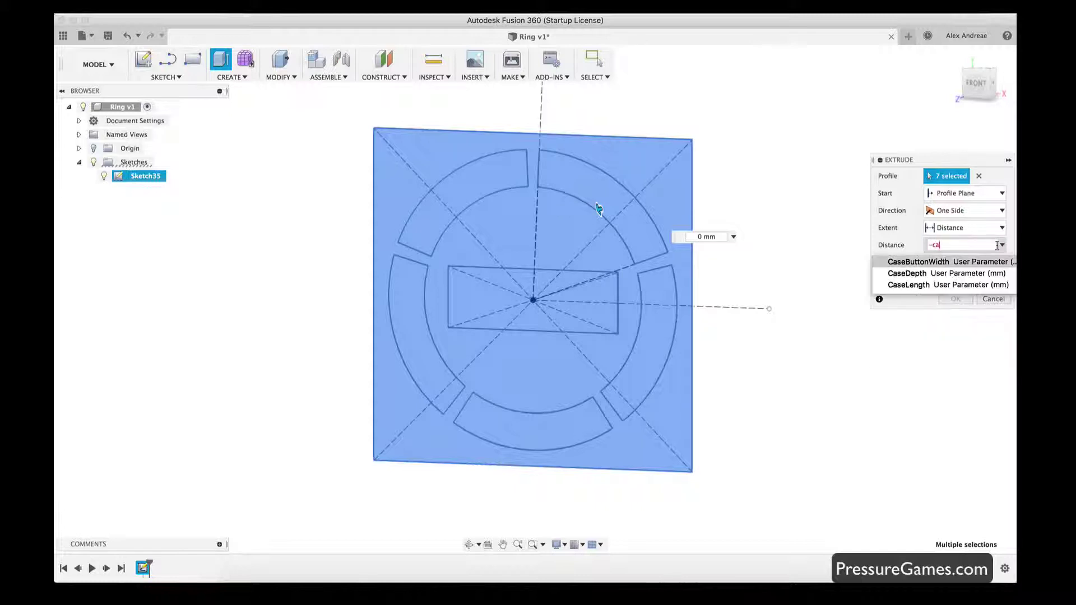
text(se)
key(Down)
key(Return)
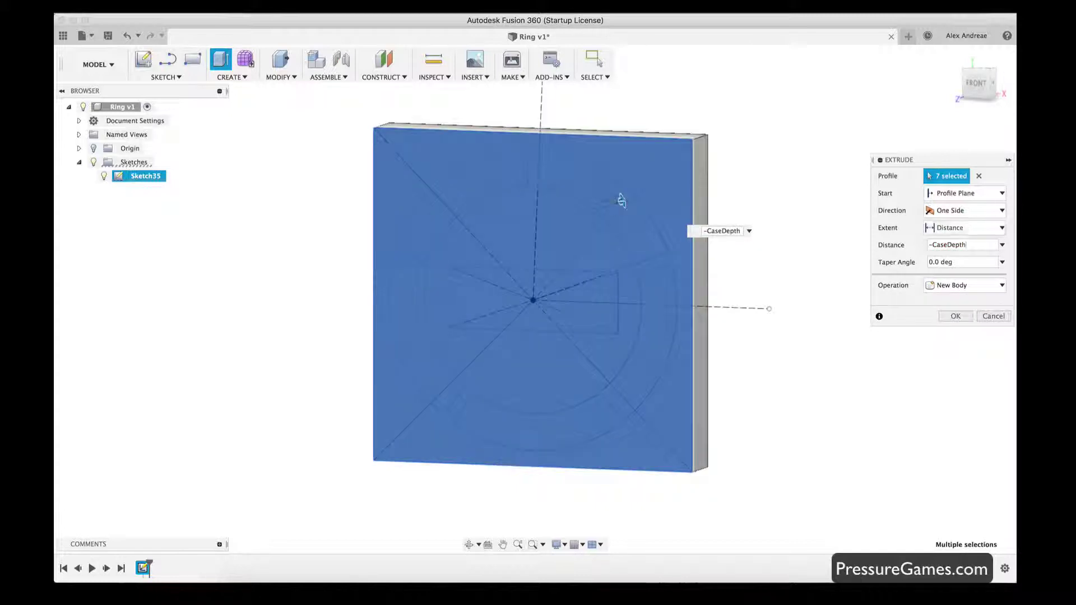
mouse_move(619, 197)
shift+middle_down()
mouse_move(620, 236)
mouse_move(624, 202)
shift+middle_up()
click(952, 316)
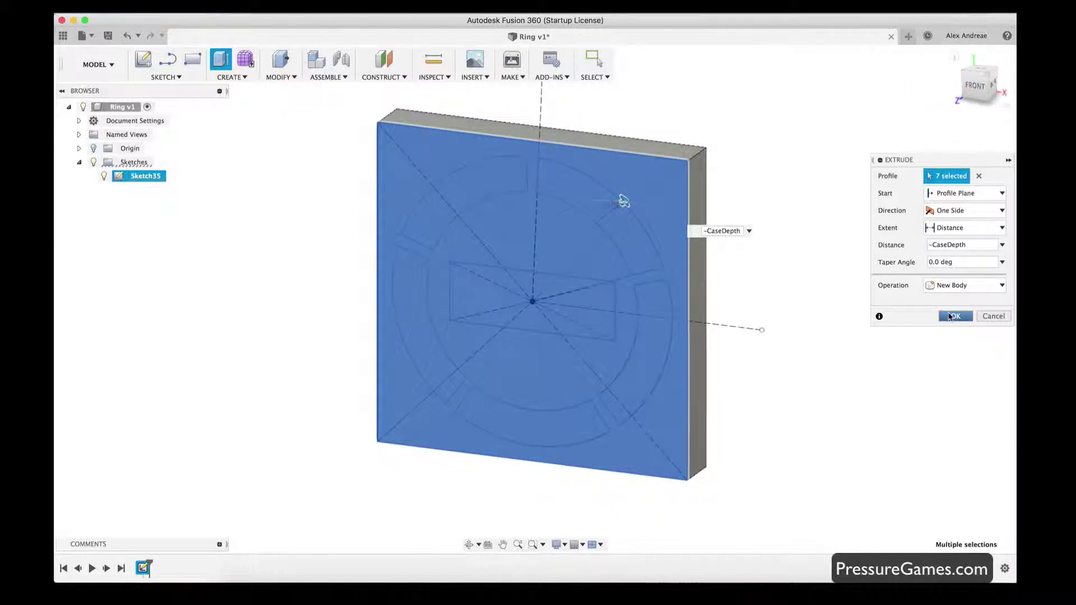
click(951, 317)
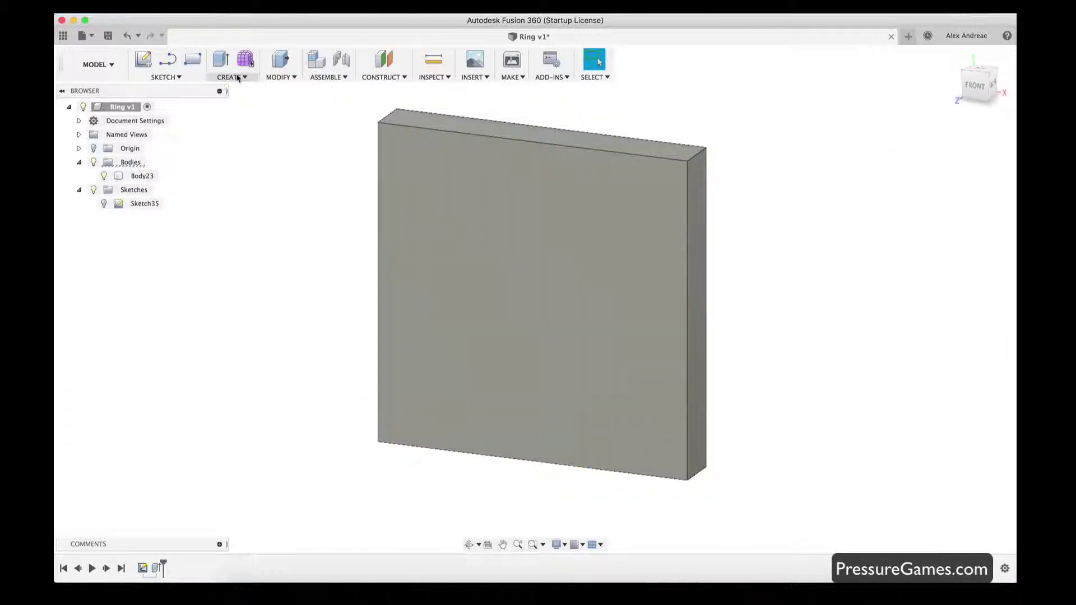
click(238, 78)
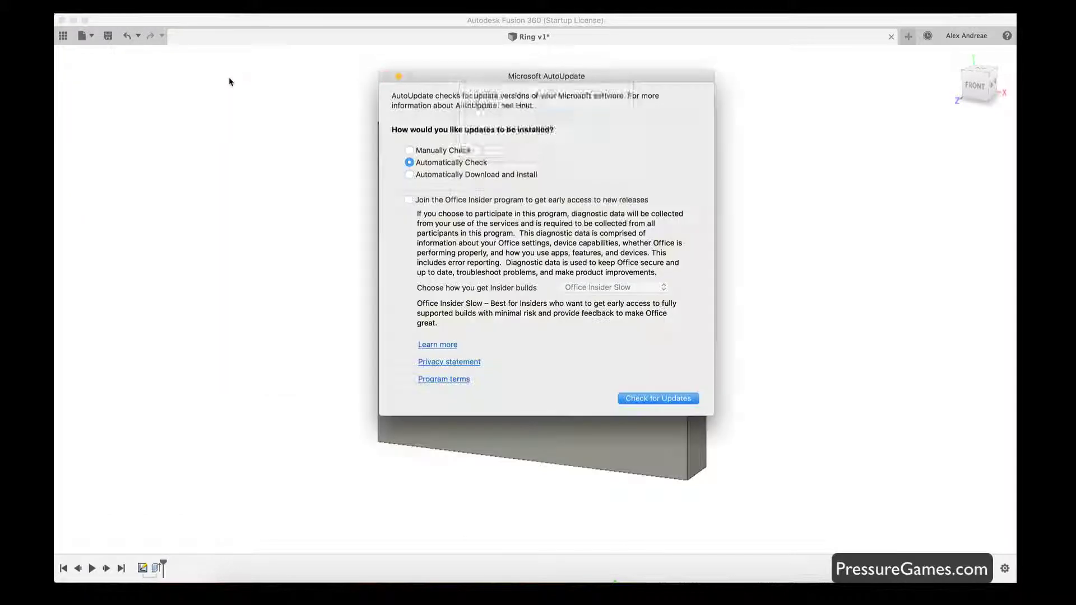
click(328, 150)
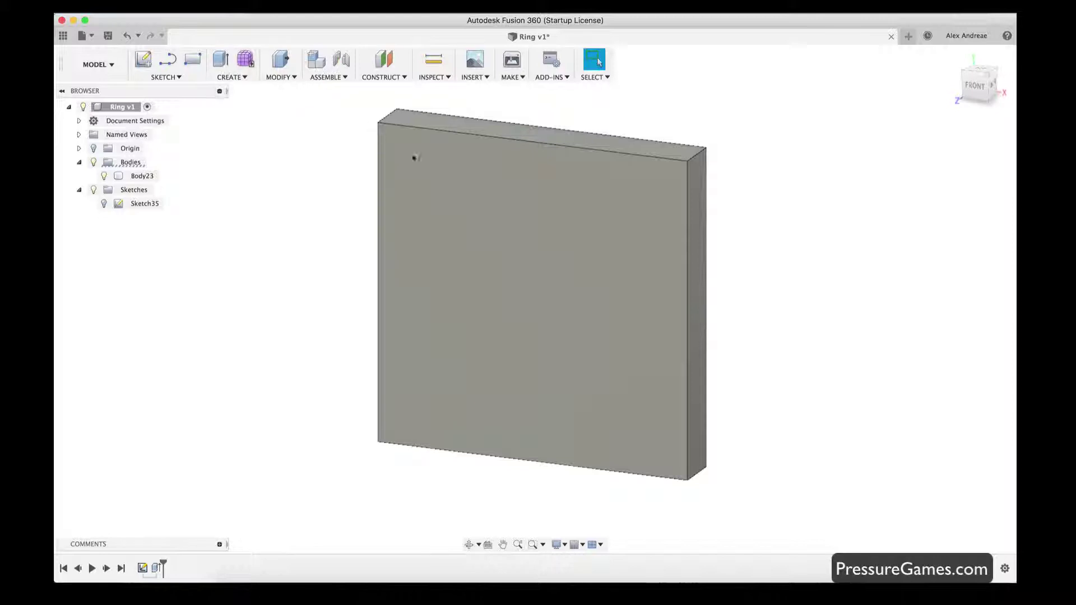
Step: Shell the case body through its front face with an inside thickness of WallThickness
click(446, 169)
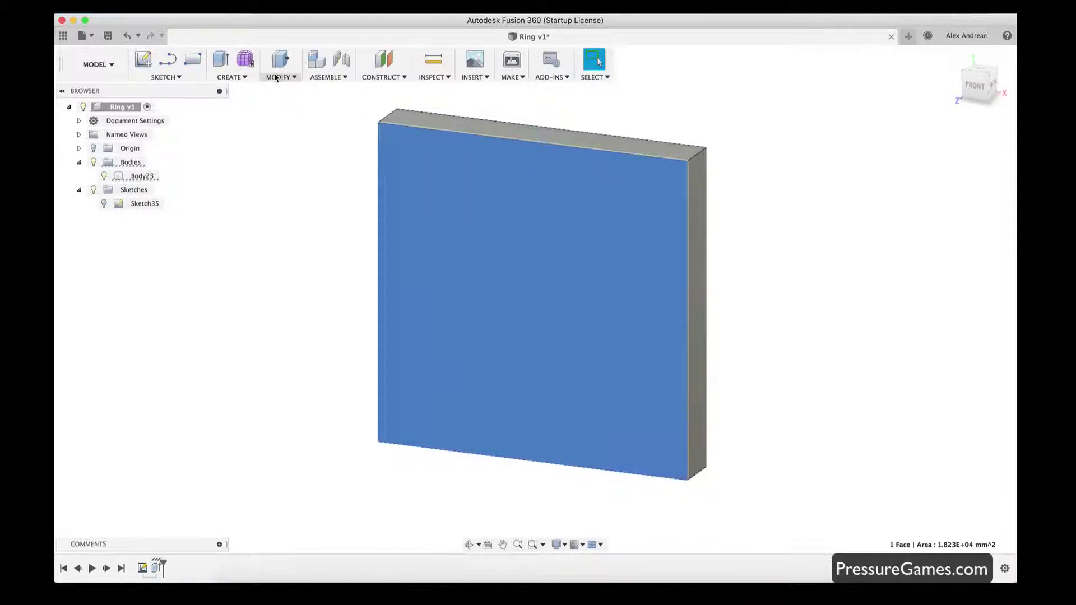
click(275, 77)
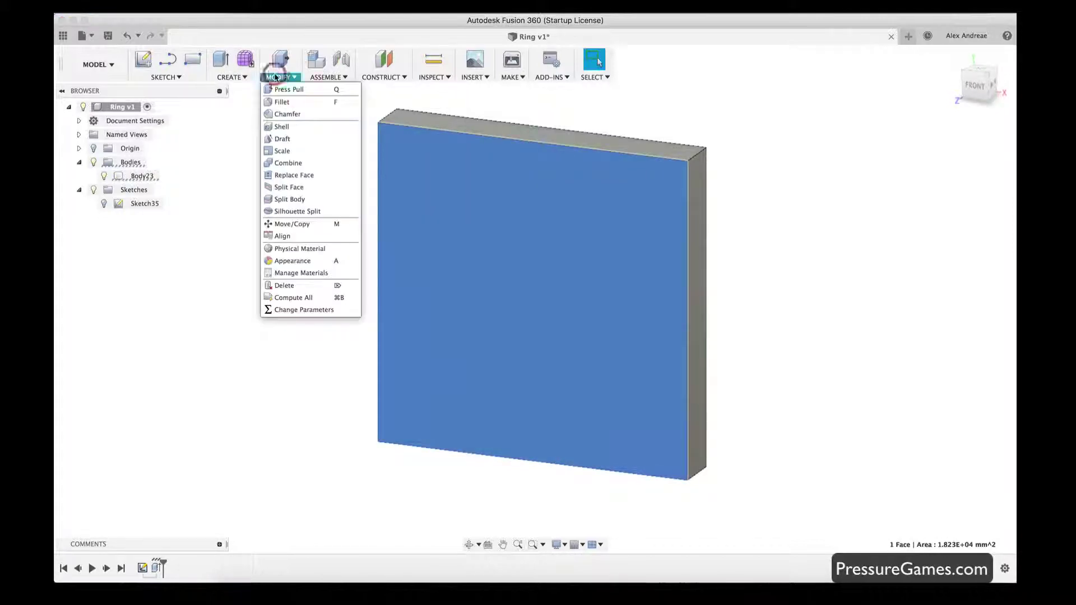
click(282, 128)
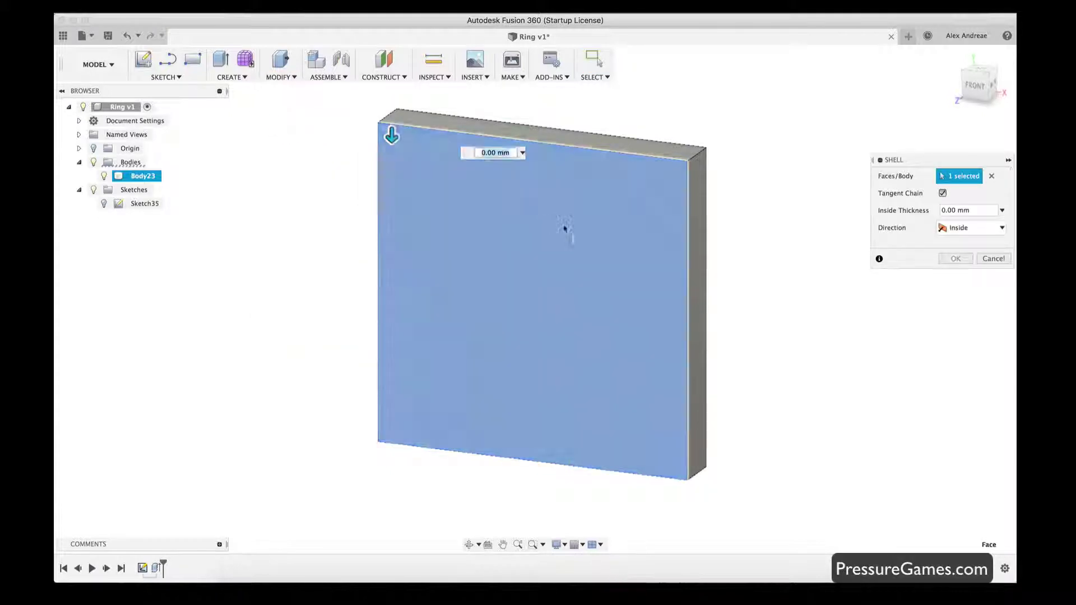
click(563, 227)
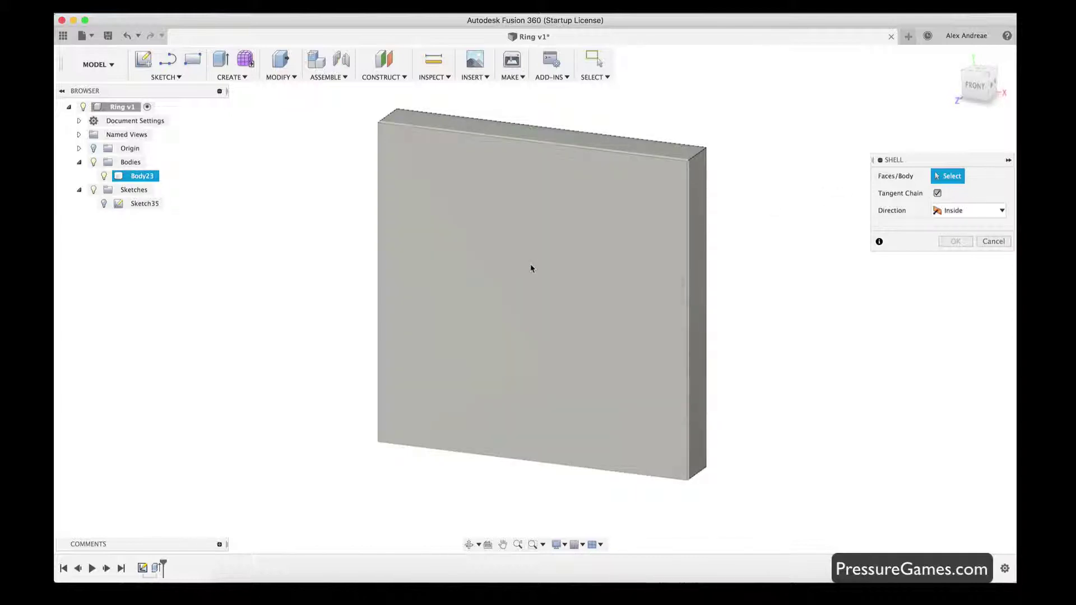
click(531, 263)
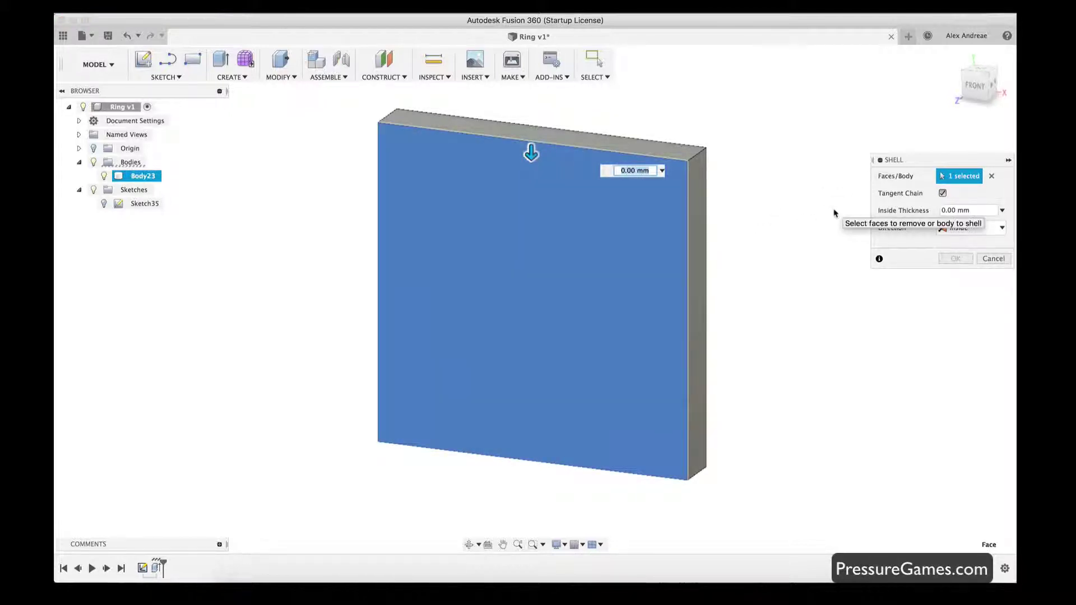
text(wall)
key(Return)
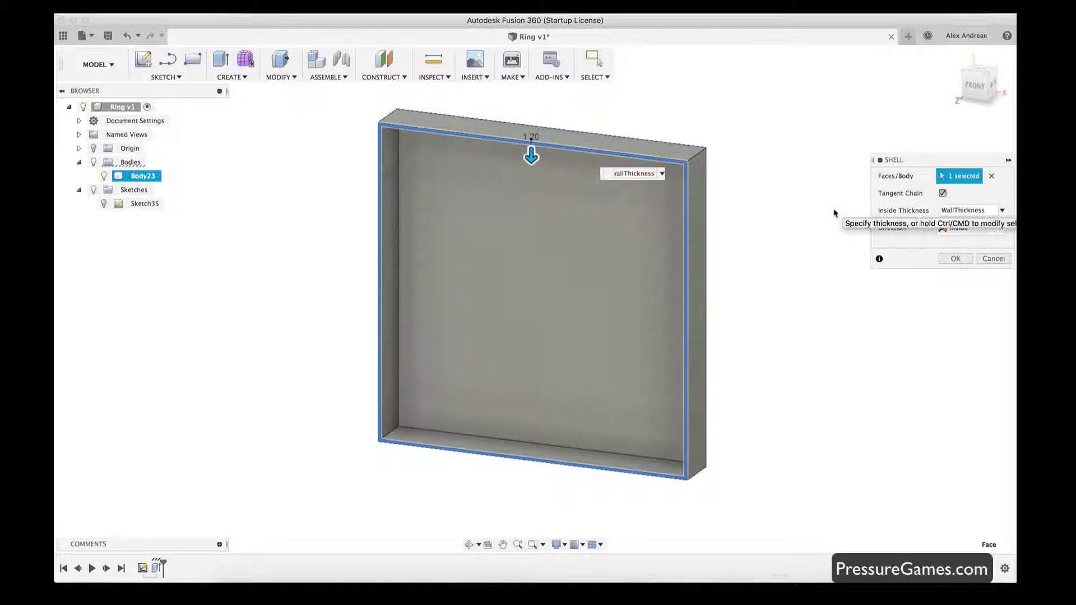
click(956, 258)
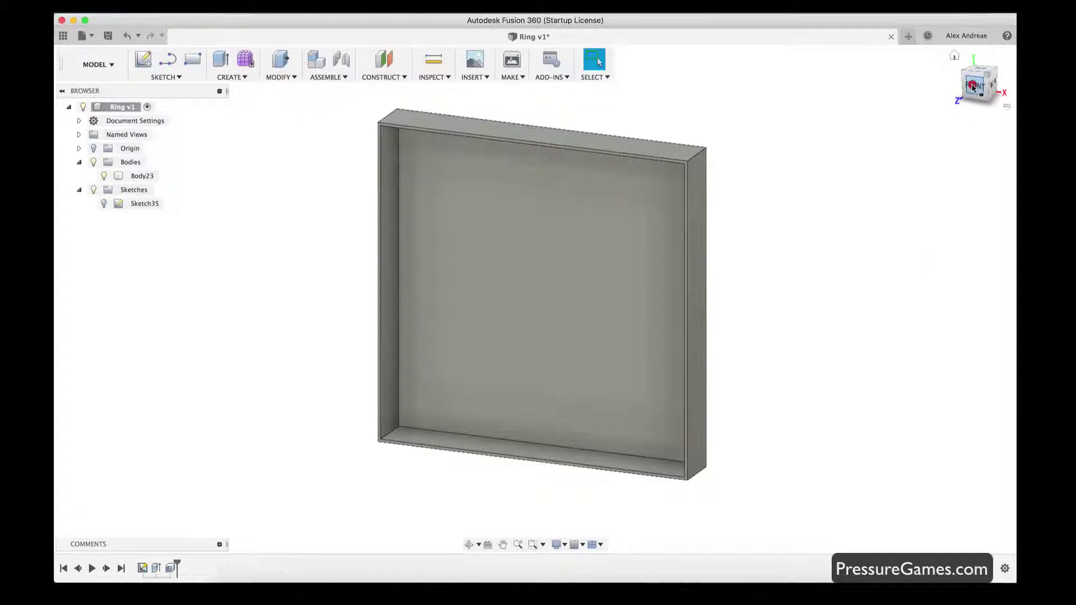
Step: Delete the shell feature from the case body
drag(972, 87, 976, 81)
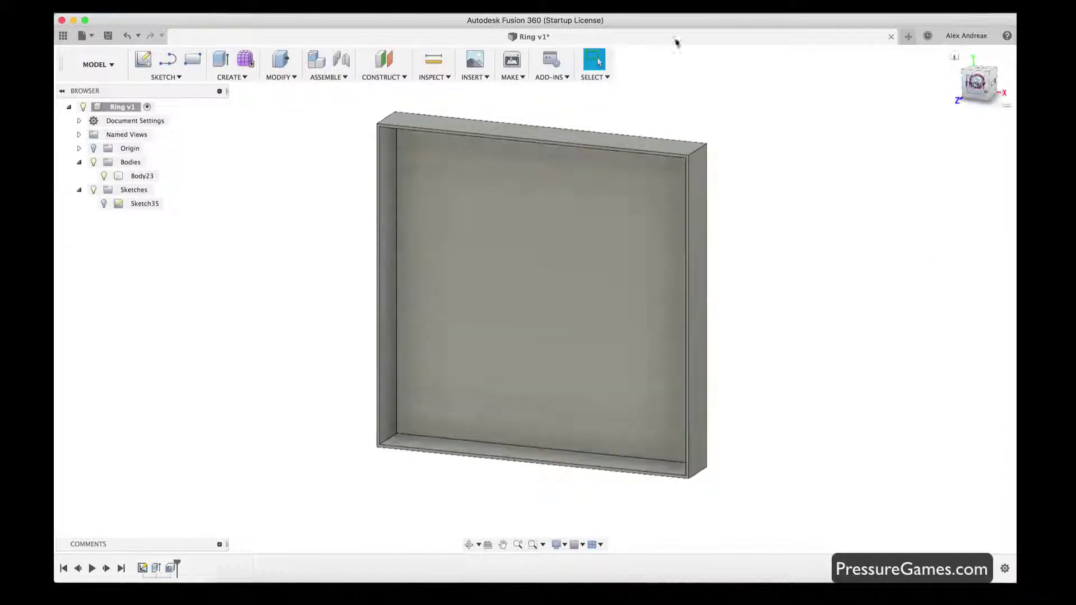
click(277, 77)
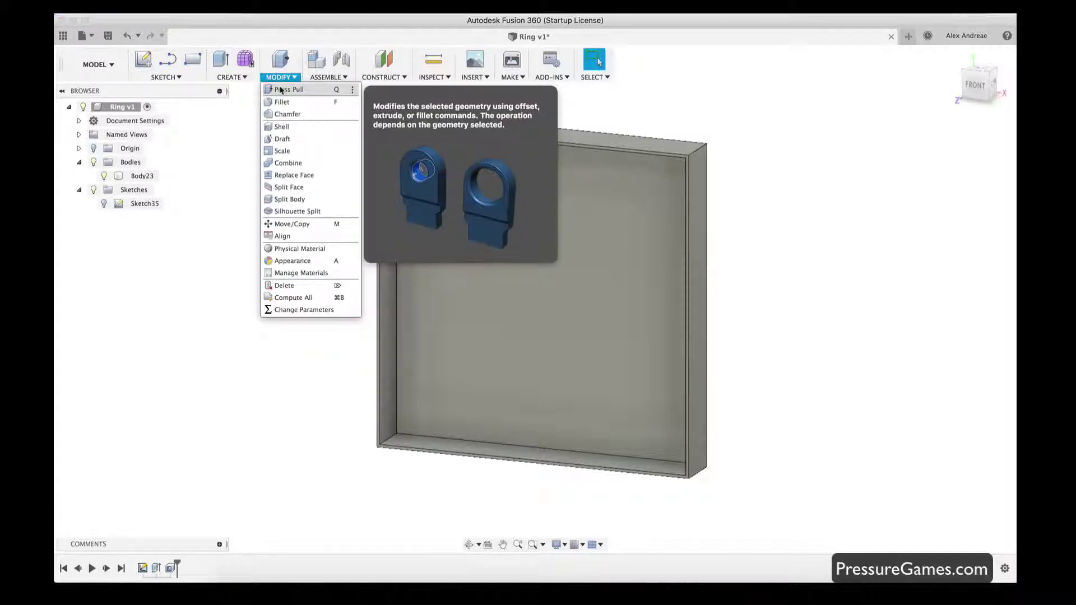
click(277, 76)
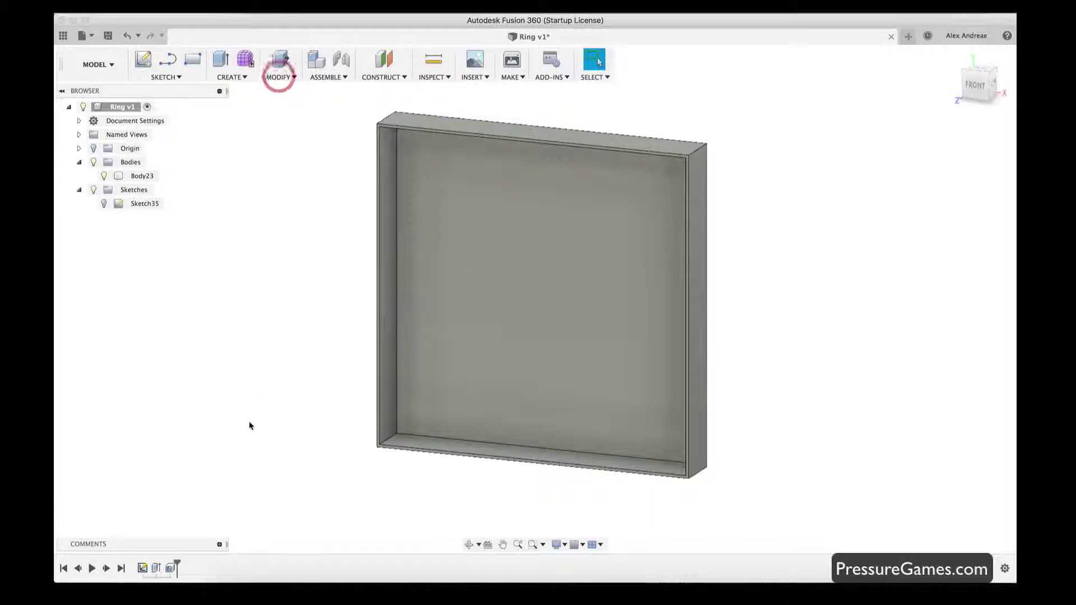
click(171, 569)
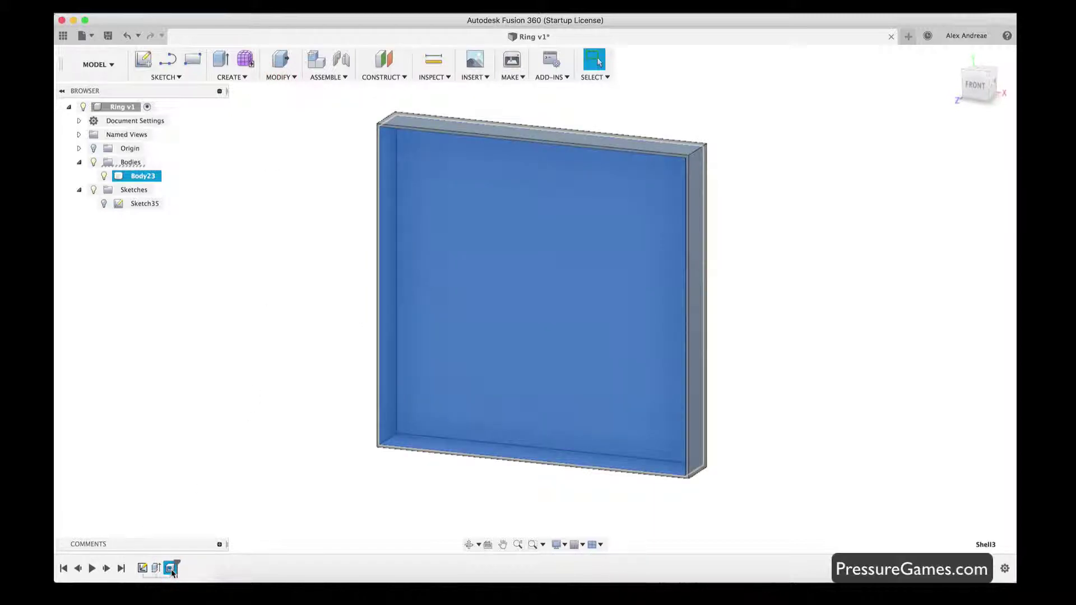
key(Delete)
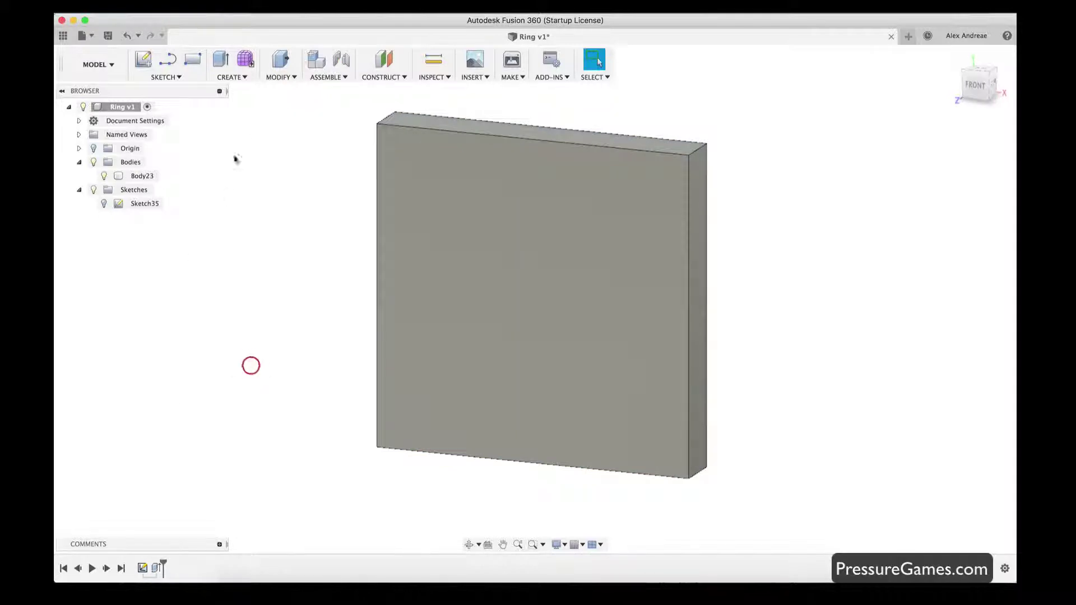
Step: Show the case sketch and start Press Pull on the outer case profile, excluding the five buttons and the display rectangle
click(233, 77)
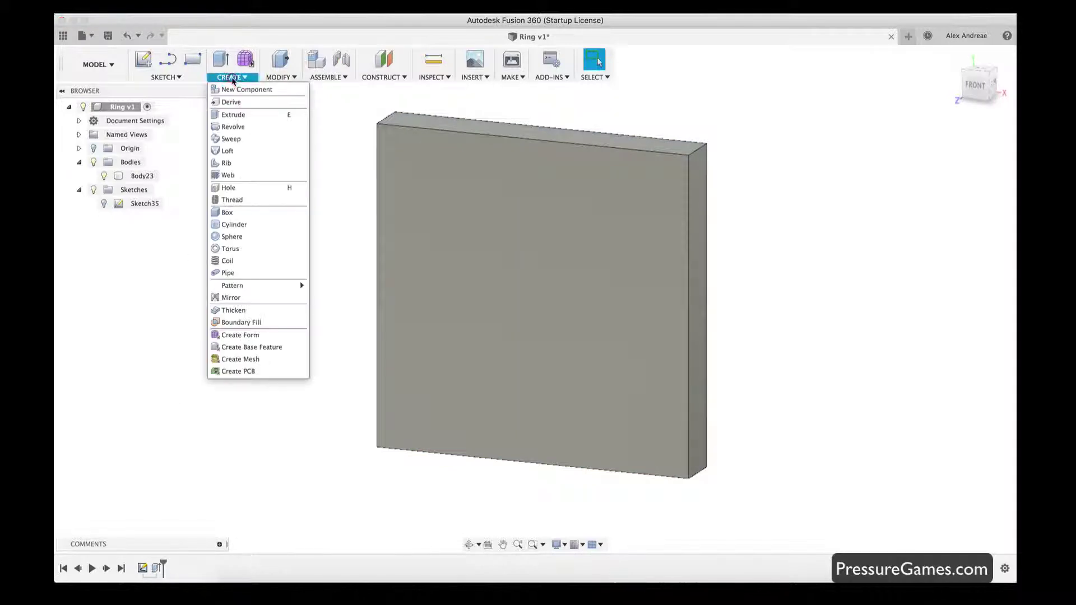
click(278, 77)
click(283, 88)
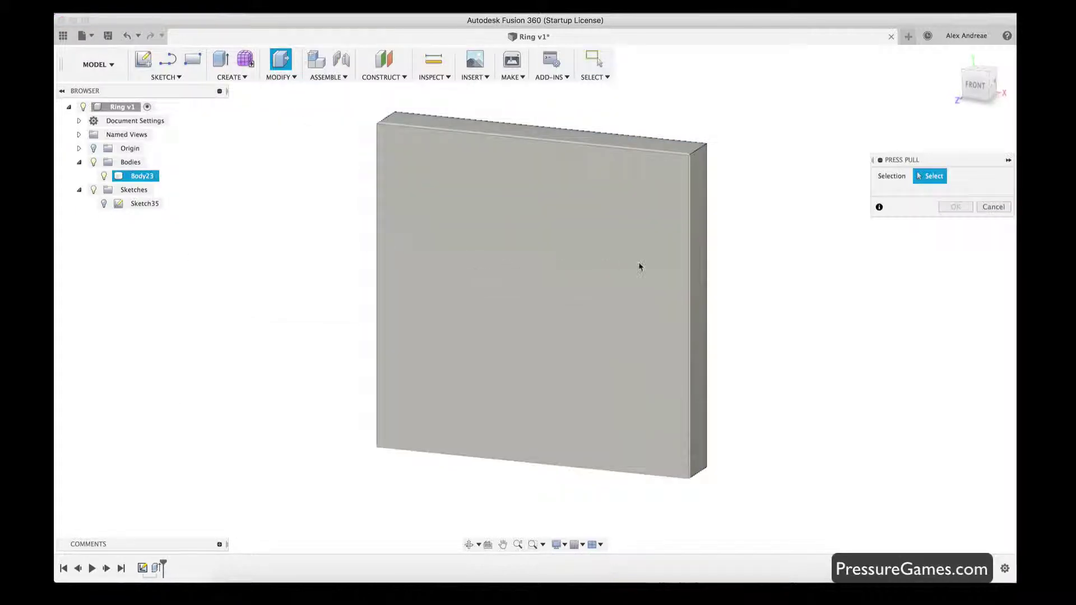
click(360, 250)
click(104, 204)
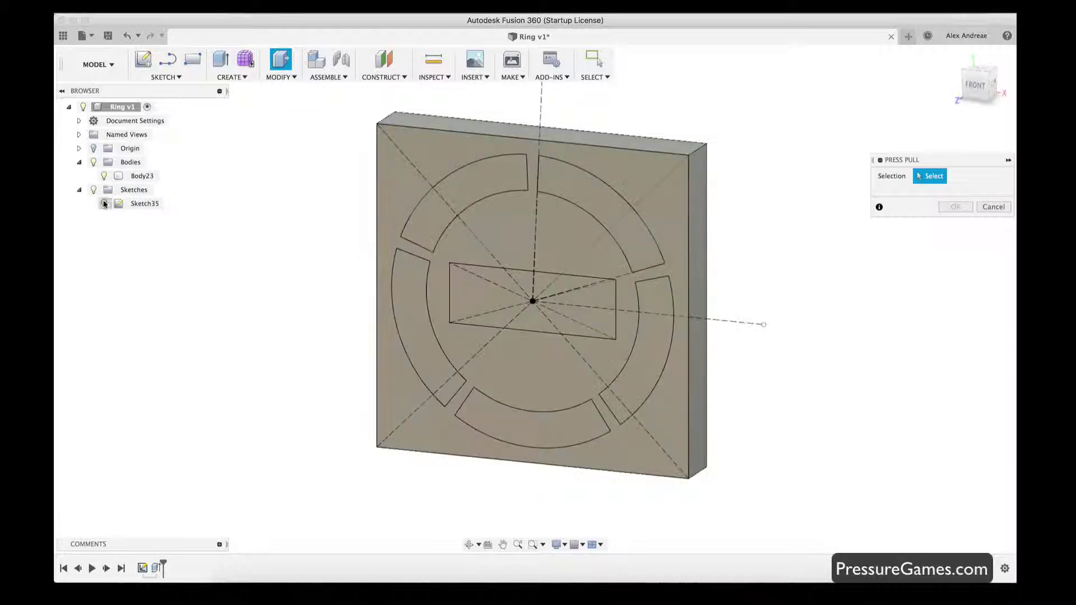
click(491, 223)
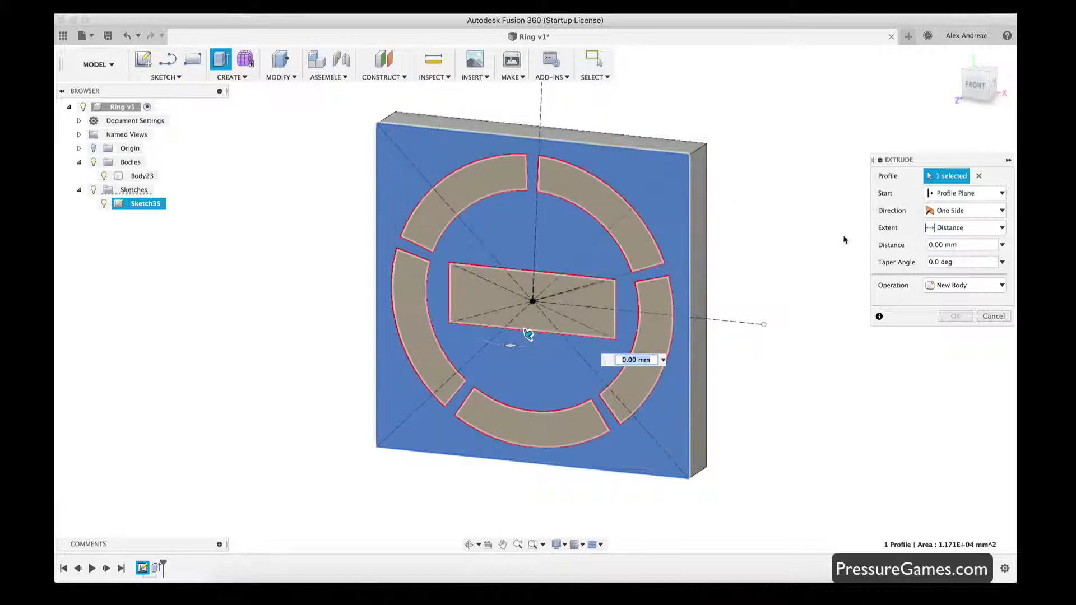
Step: Extrude the outer case profile one-sided by WallThickness, joined to the existing case body
click(966, 245)
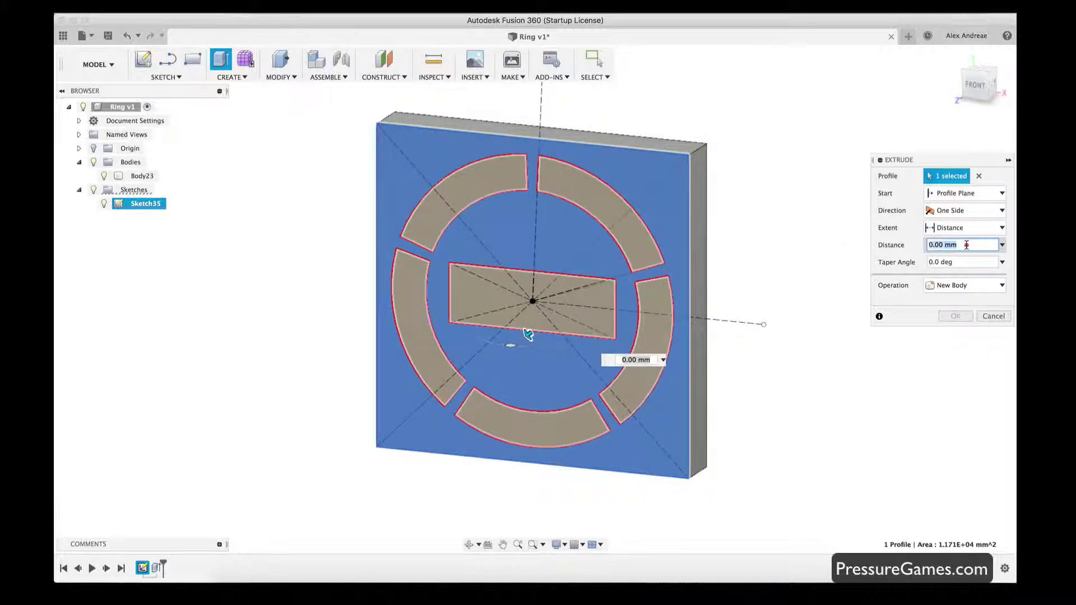
text(wall)
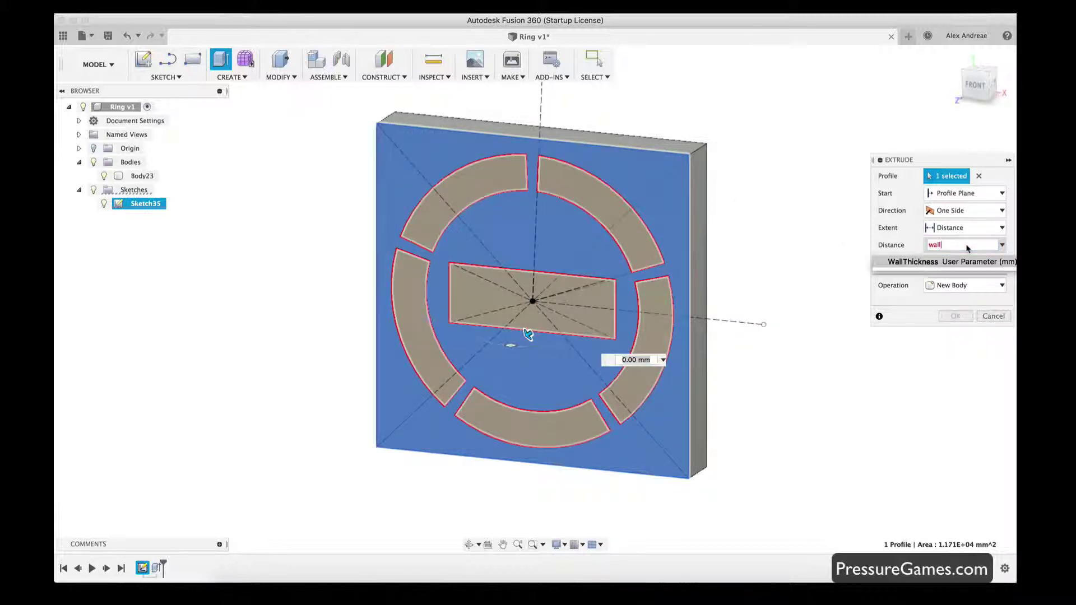
click(954, 286)
click(946, 302)
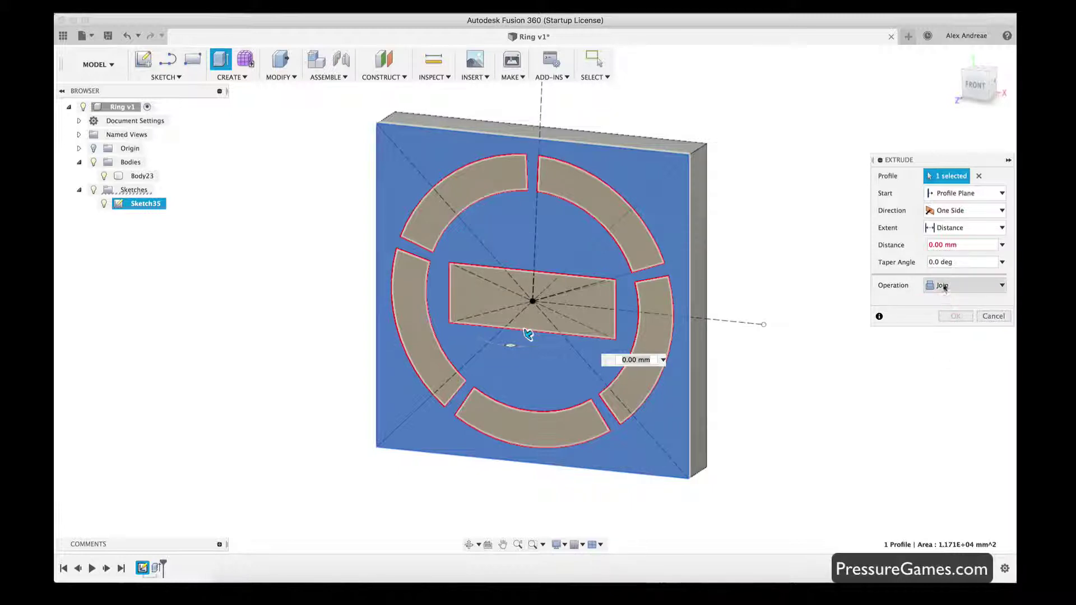
click(958, 243)
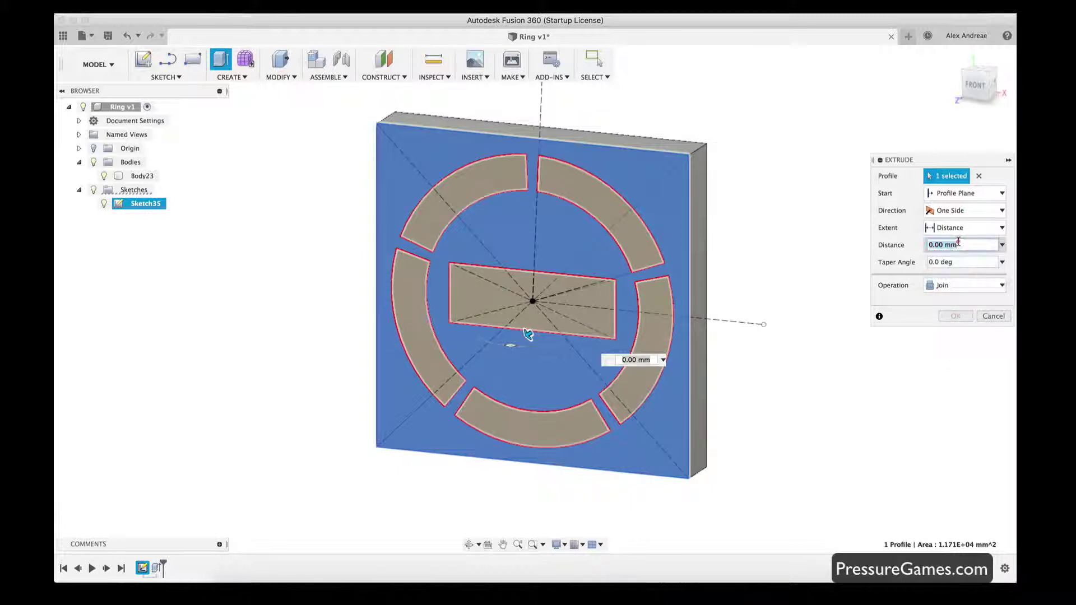
text(wall)
key(Return)
click(956, 316)
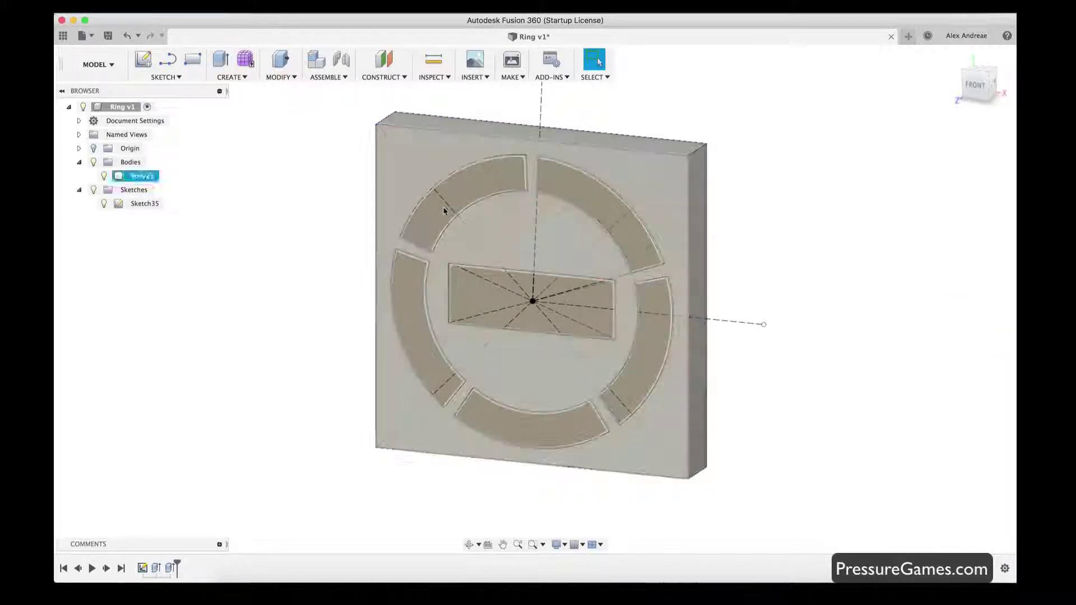
click(140, 177)
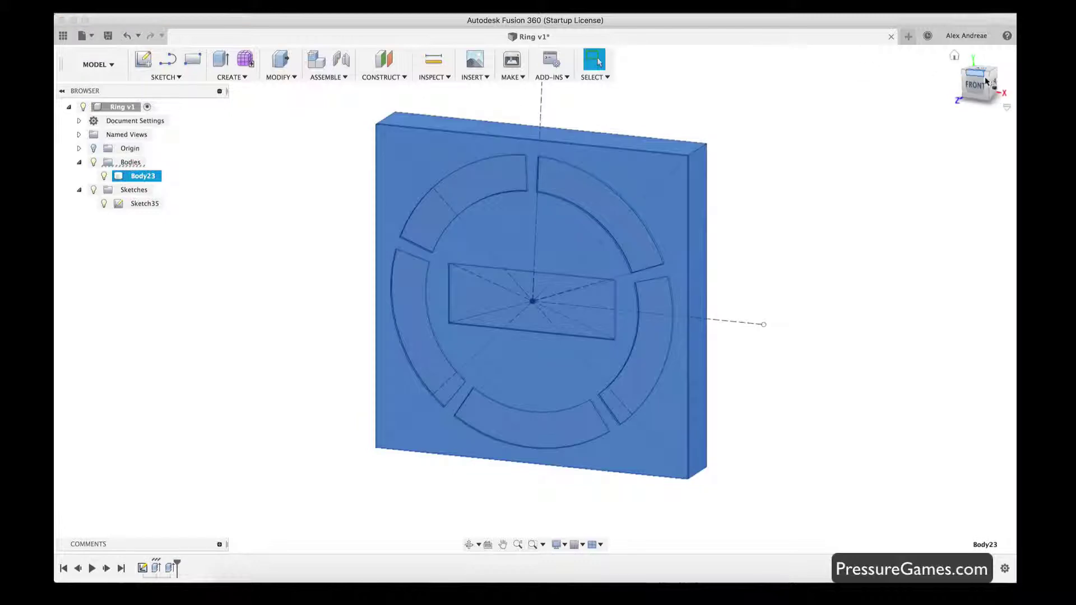
drag(975, 84, 957, 101)
click(869, 222)
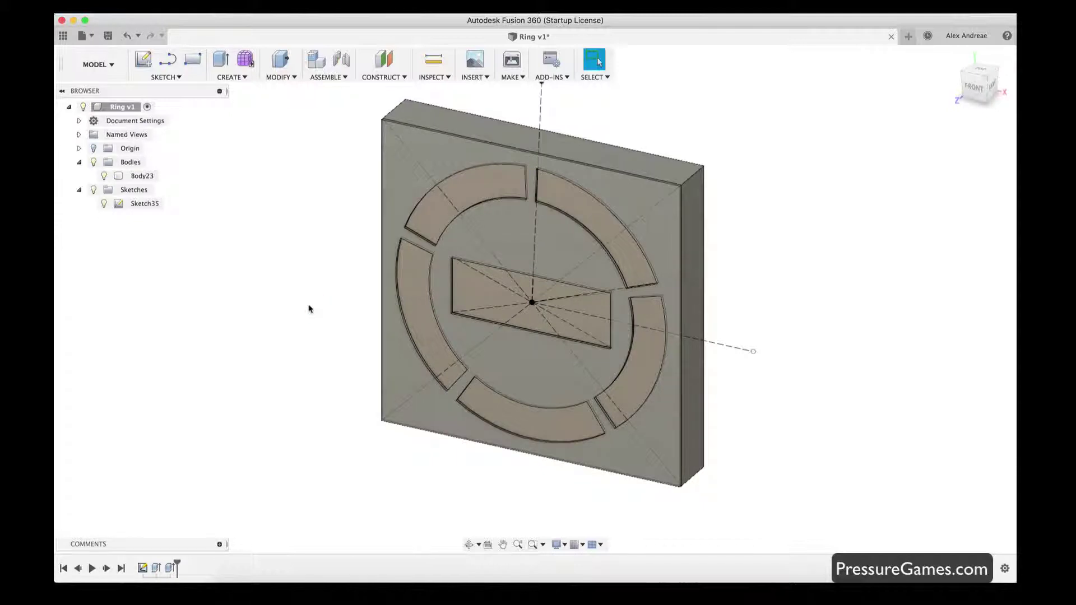
Step: Fillet the case's four outer corner edges with a constant radius, trying 20 mm and 40 mm, and hide the sketches
key(f)
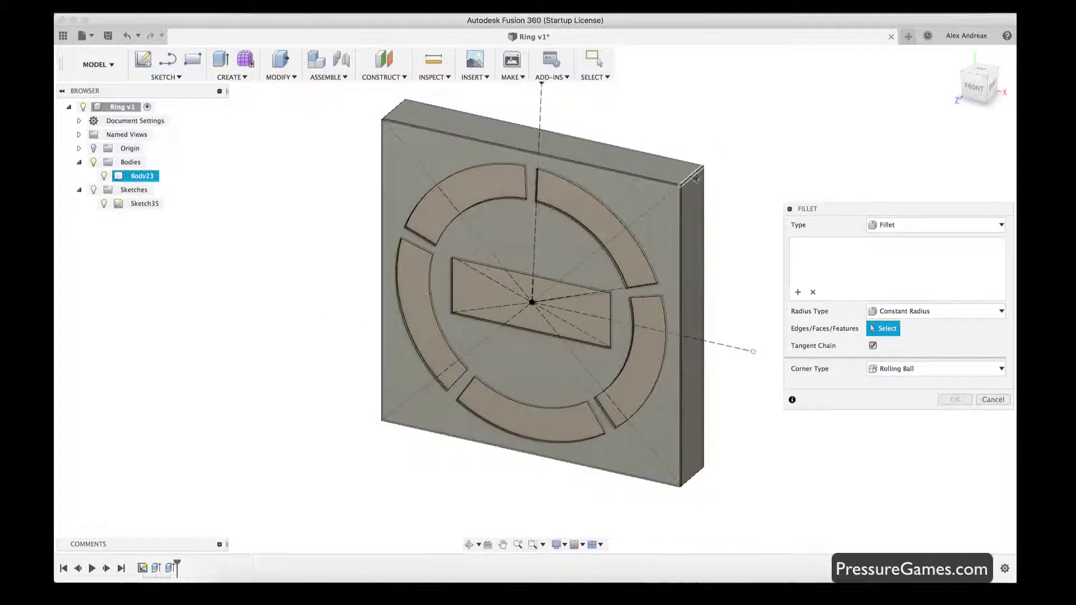
click(392, 110)
click(695, 175)
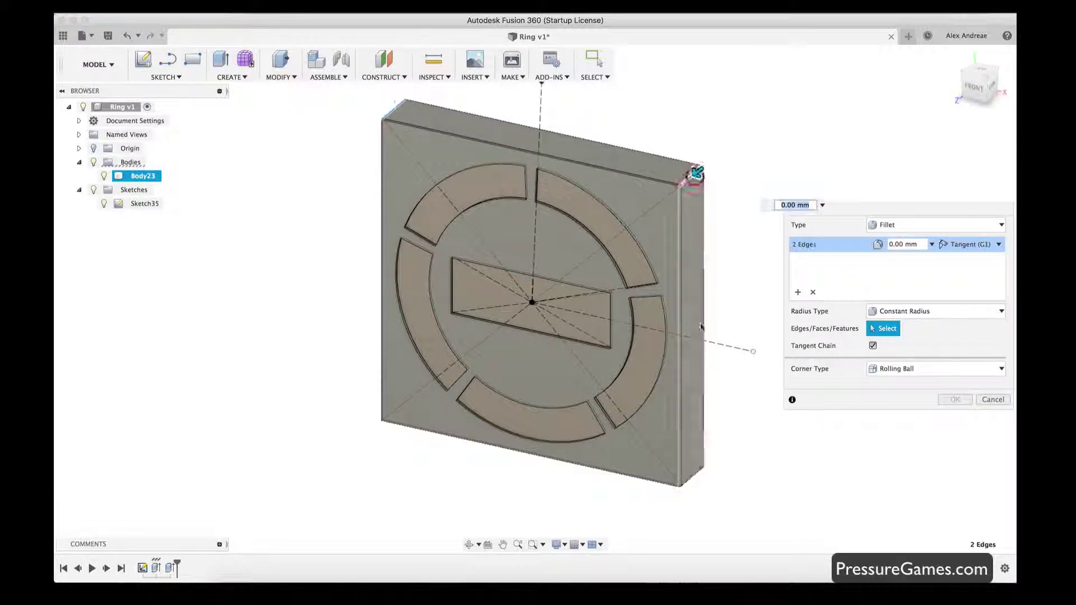
click(694, 481)
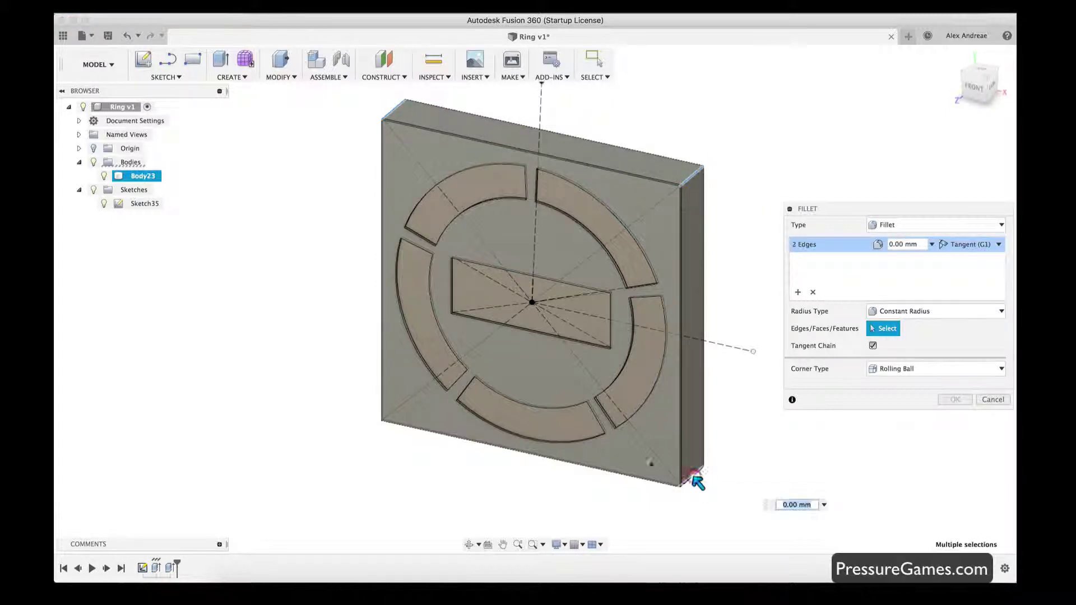
click(393, 416)
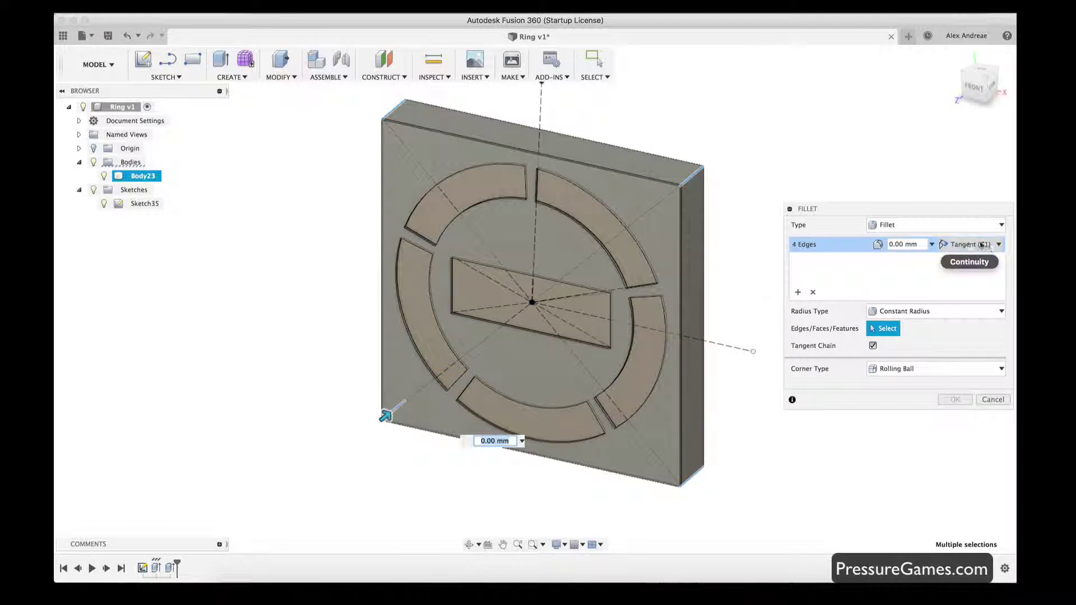
click(905, 245)
text(20)
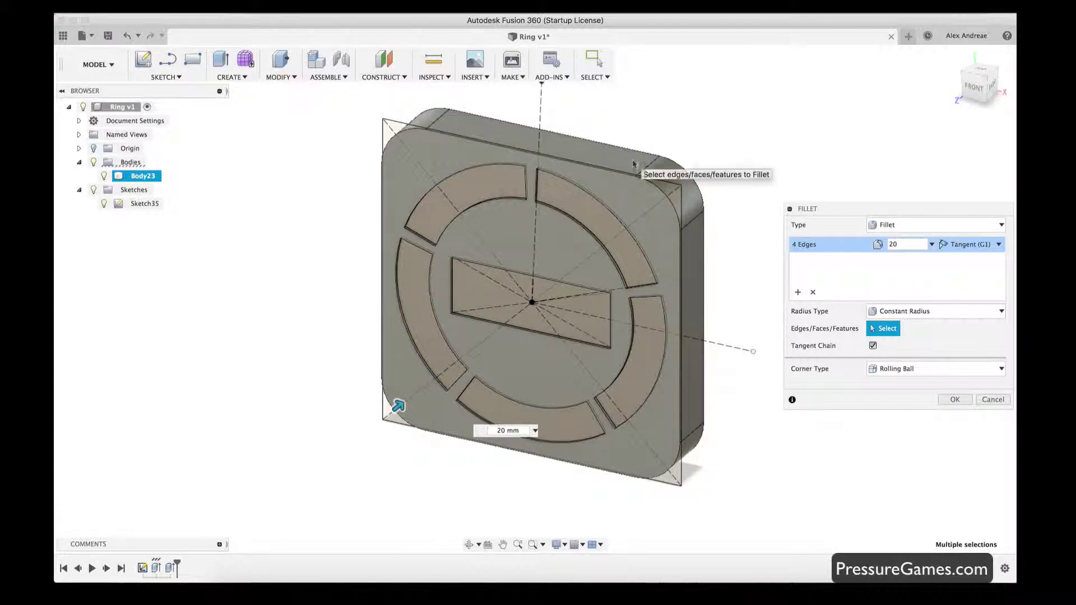
click(93, 191)
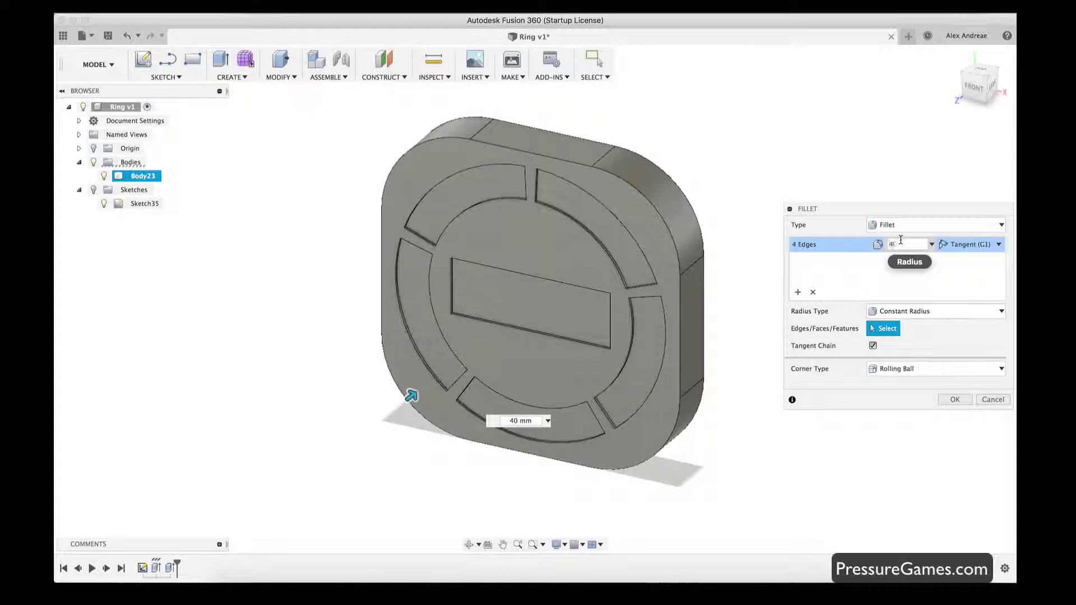
click(954, 399)
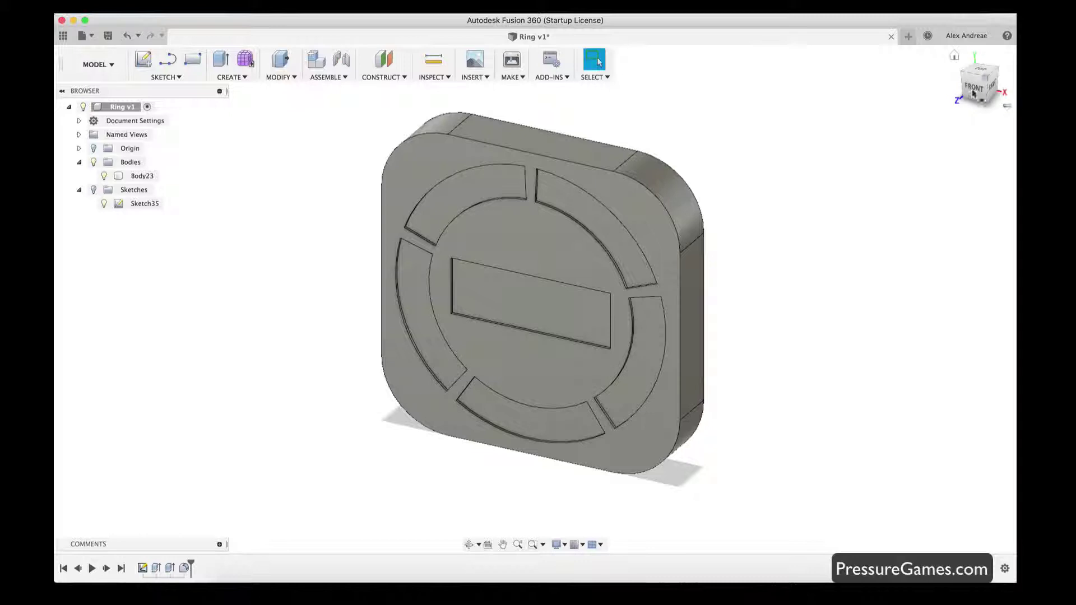
click(452, 174)
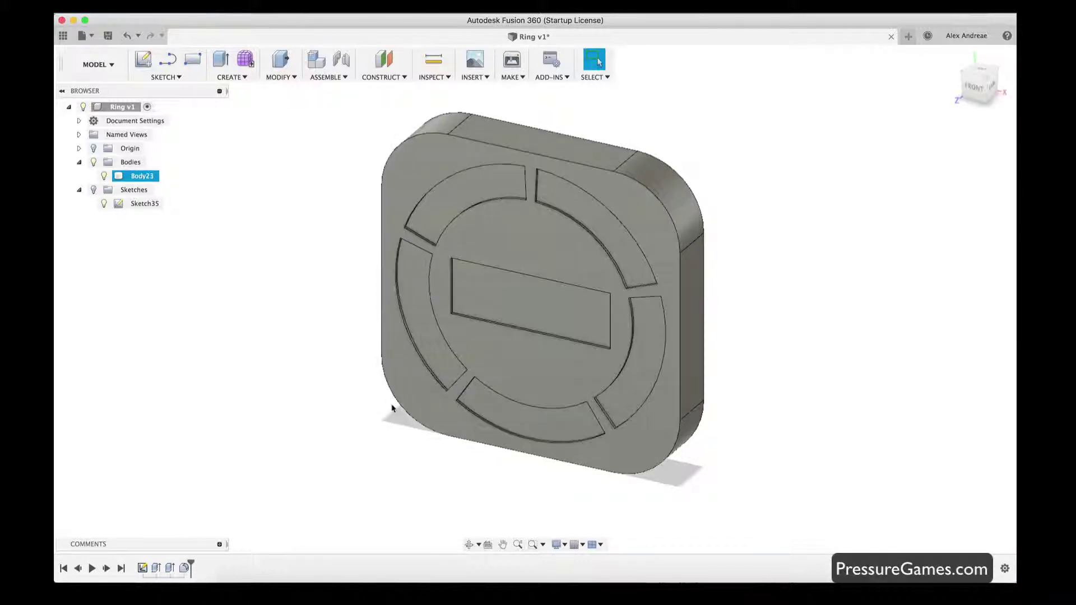
click(392, 408)
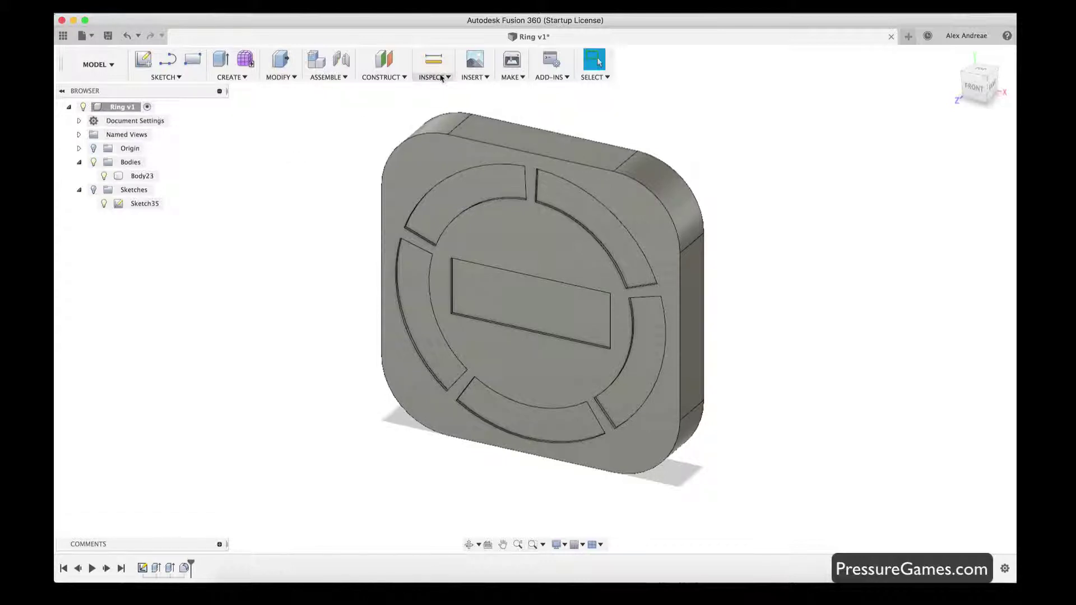
click(388, 269)
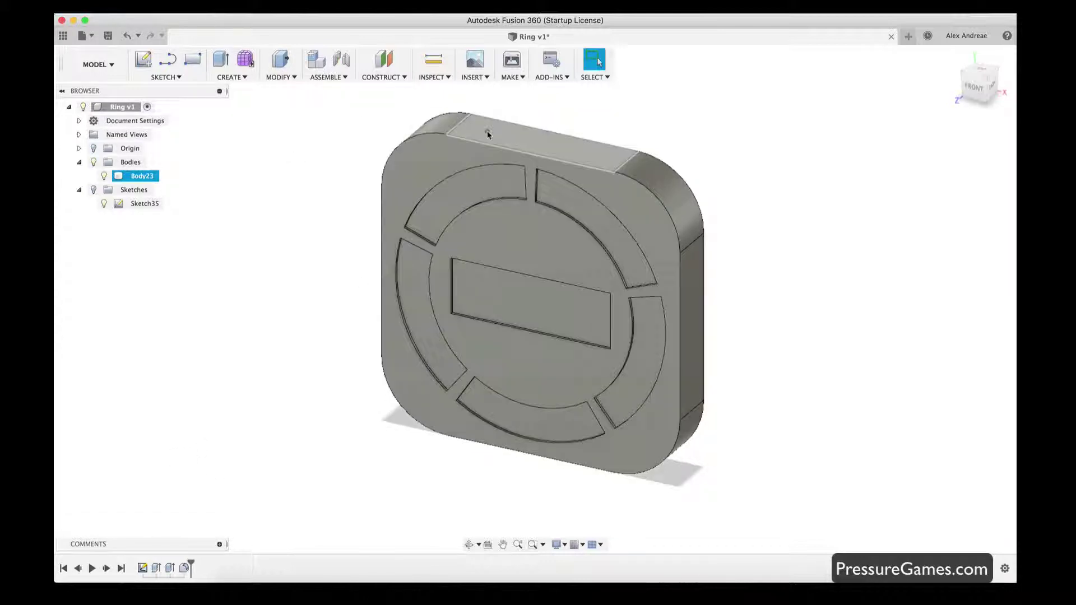
Step: Split the case body using the front-facing XY origin plane as the splitting tool
click(486, 131)
click(289, 177)
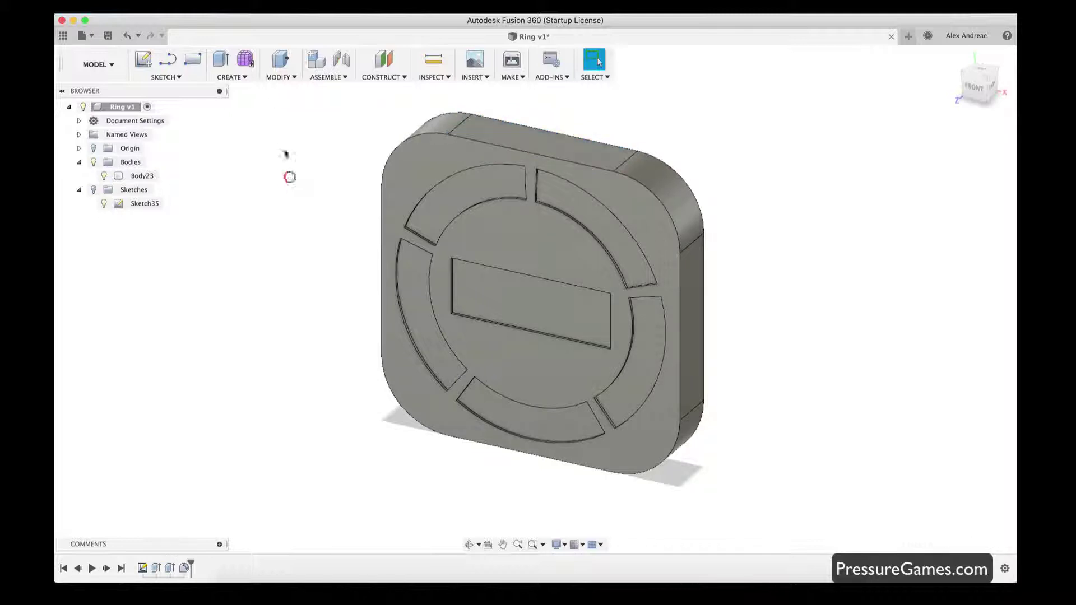
click(278, 76)
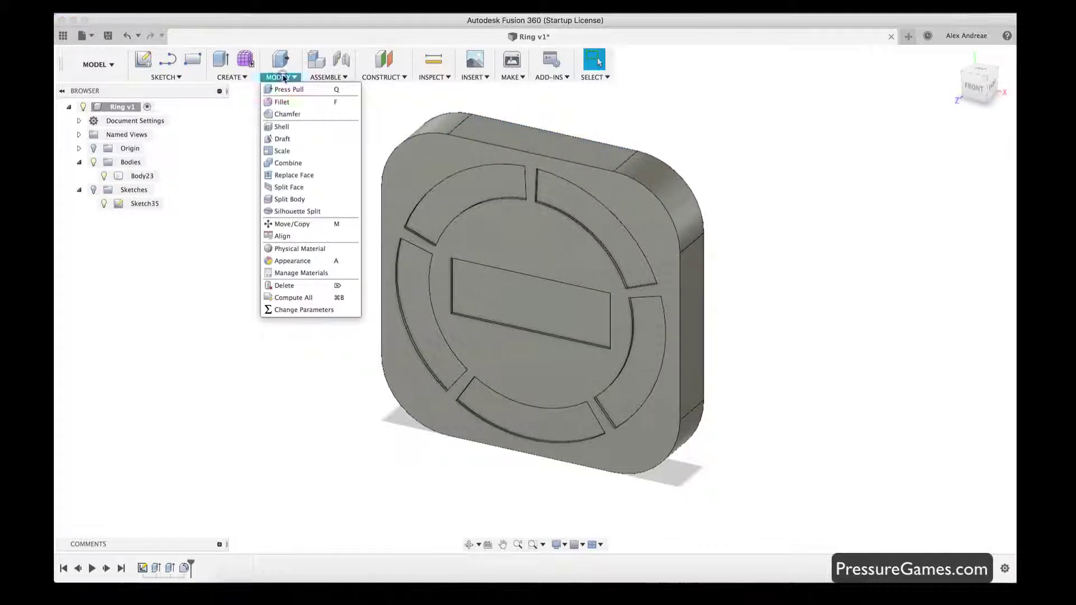
click(287, 200)
click(509, 130)
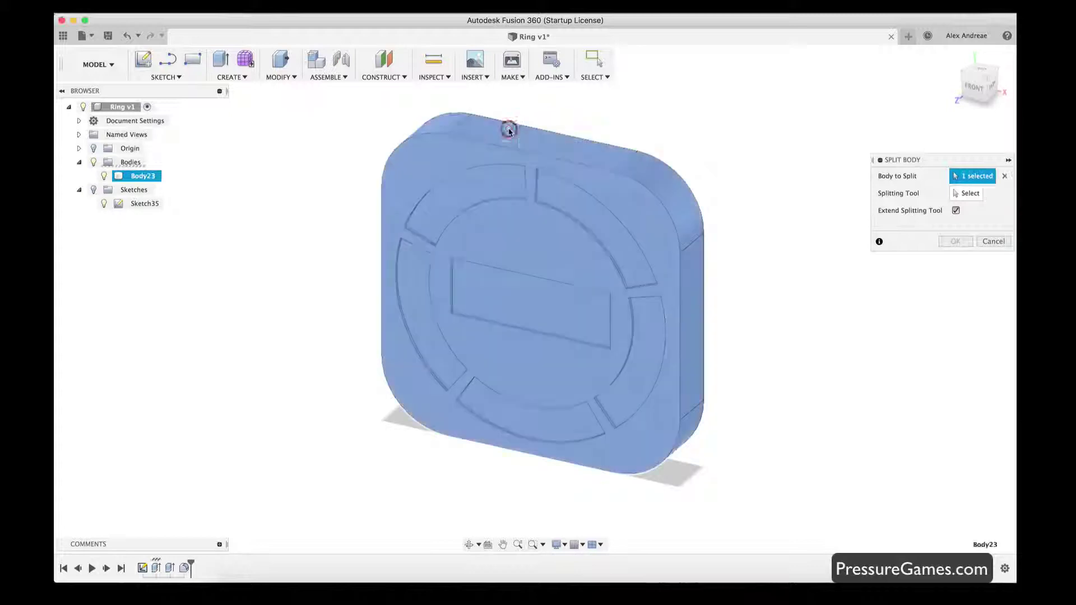
click(964, 193)
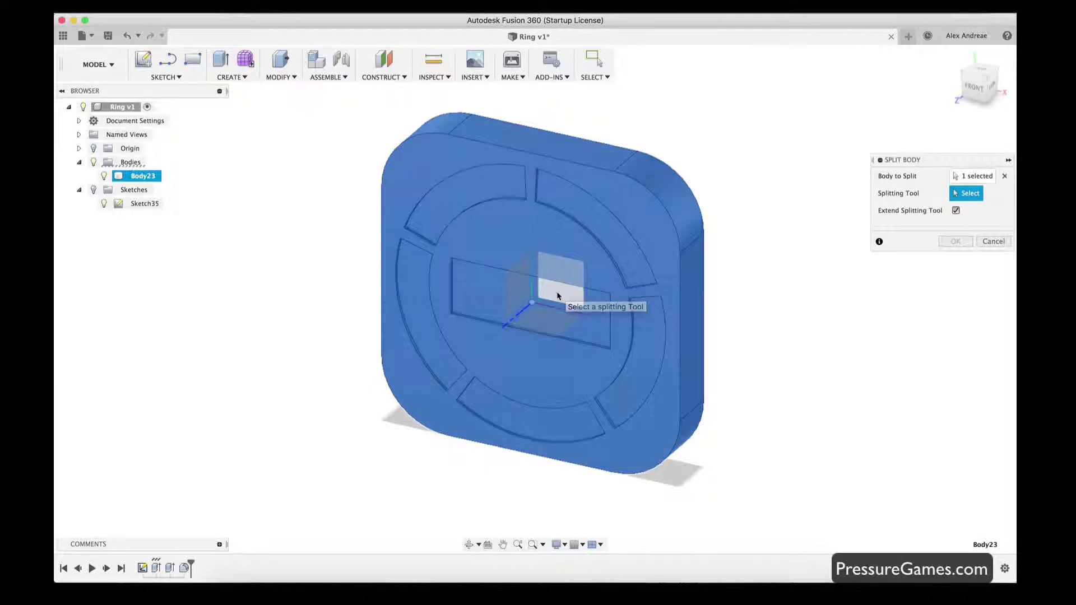
click(558, 296)
click(955, 224)
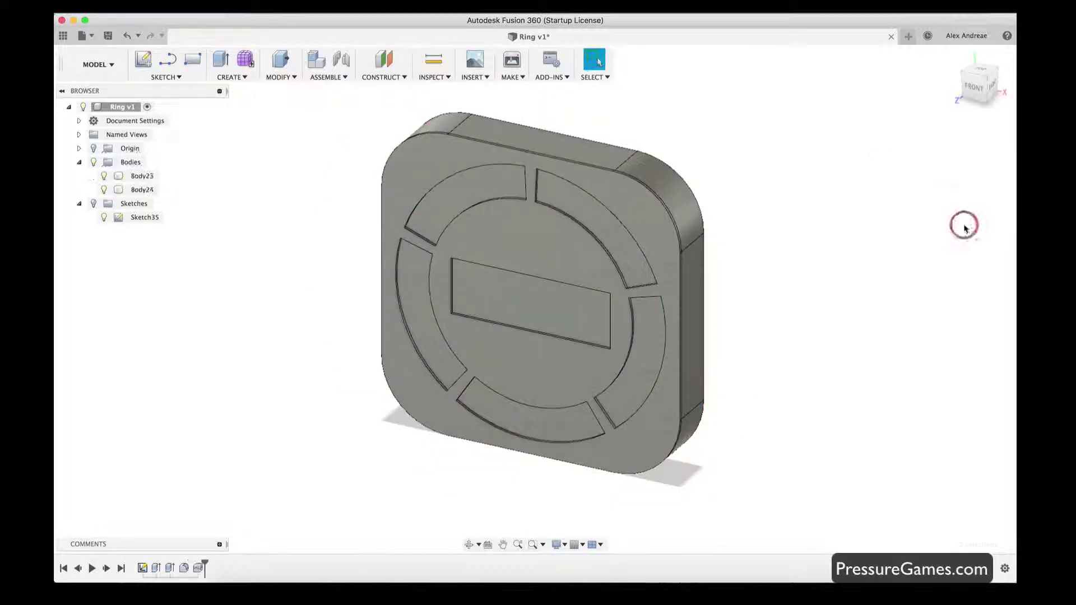
Step: Toggle the visibility of both split bodies to identify them, and rename the rear body as Case
click(104, 176)
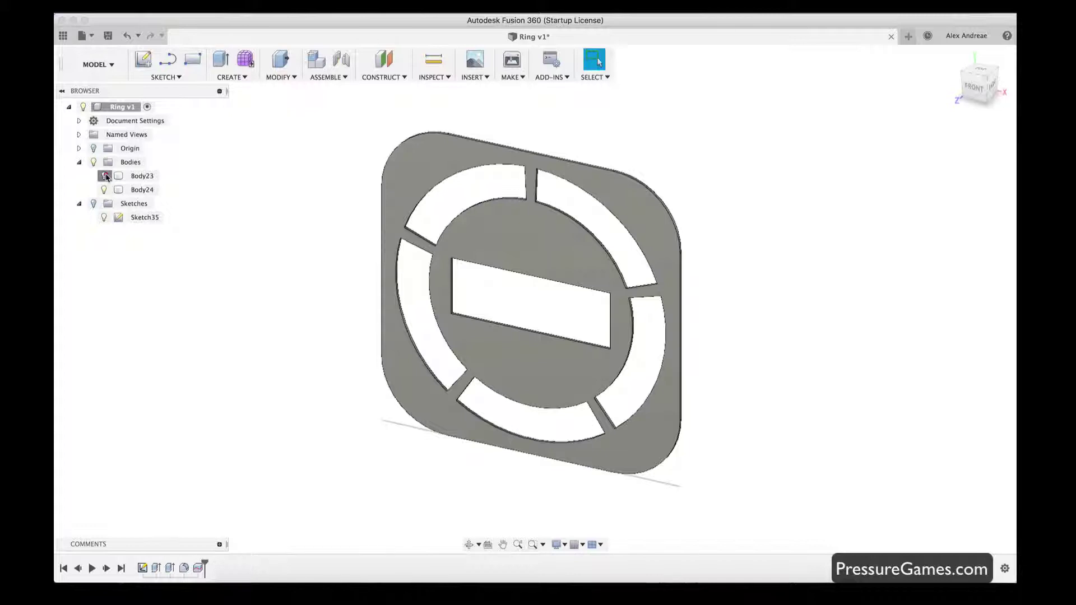
click(106, 176)
click(104, 189)
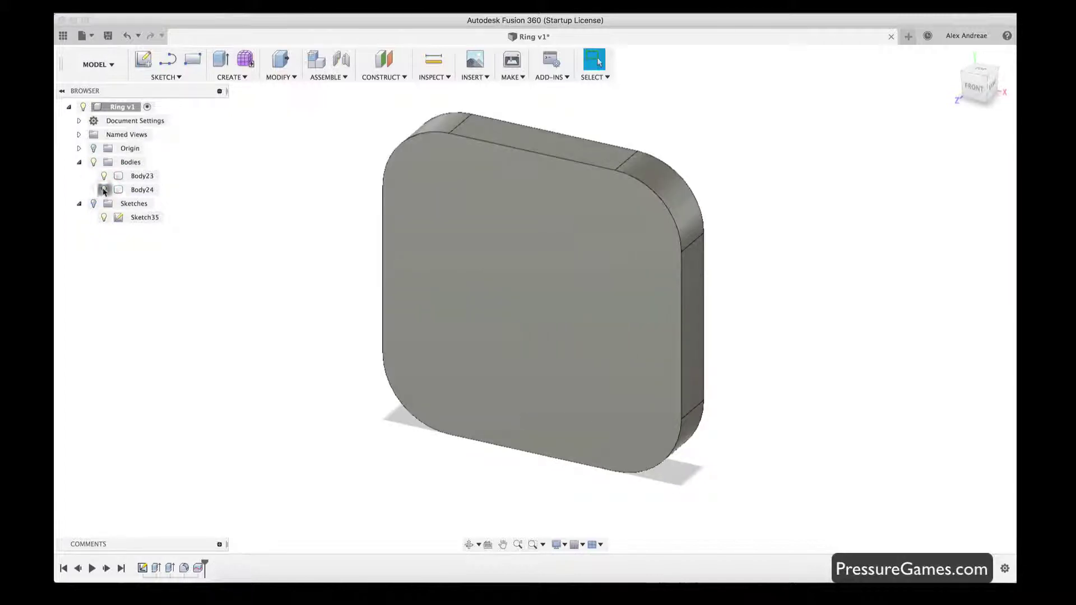
click(103, 190)
click(143, 177)
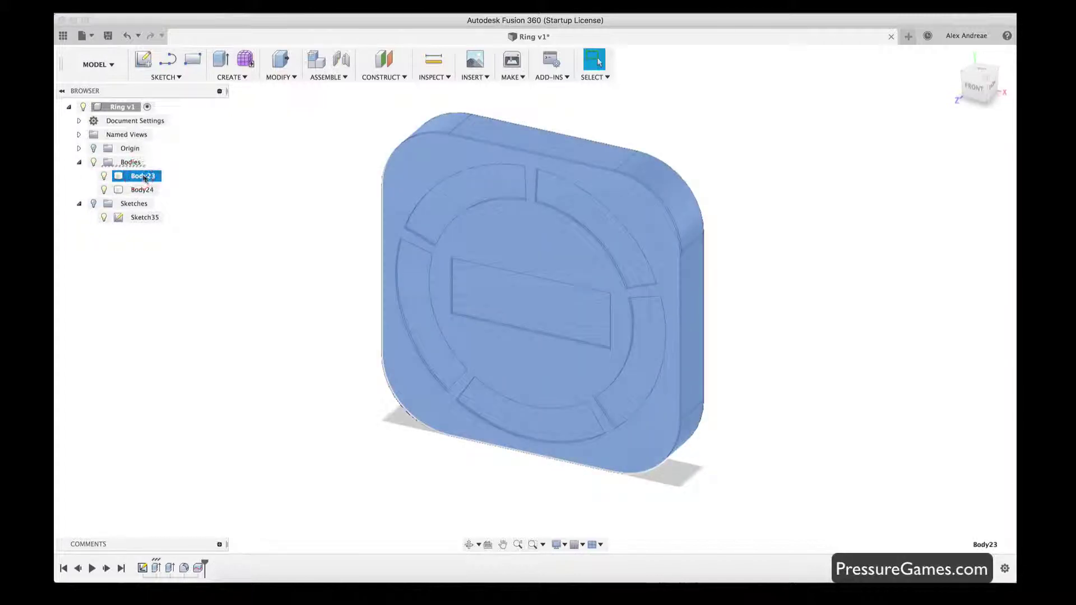
double_click(144, 177)
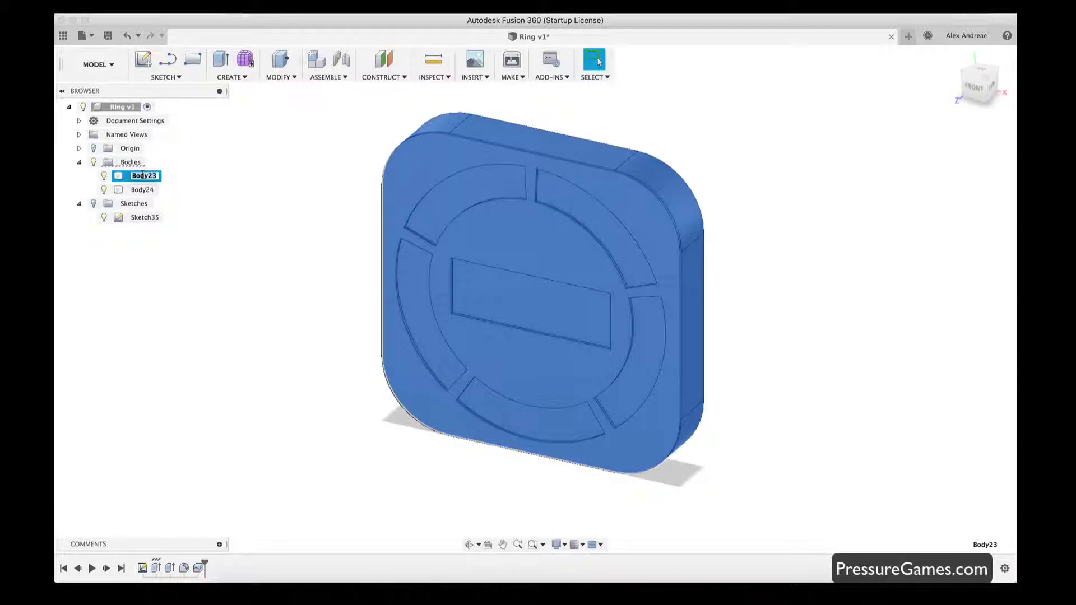
text(Case)
key(Return)
Step: Rename the front plate body with the button and display openings as UI
click(143, 190)
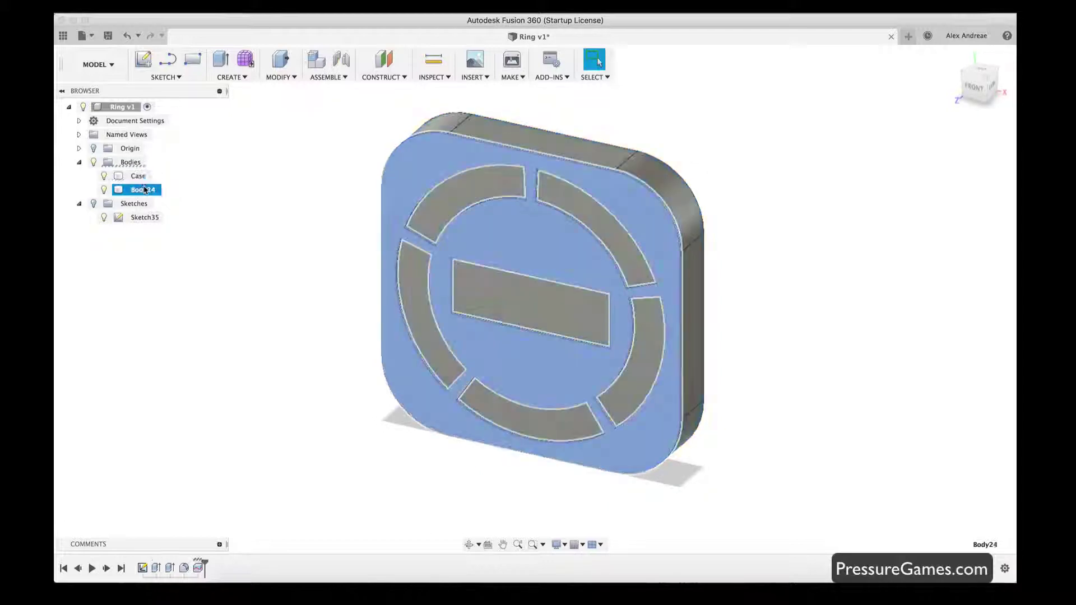
double_click(144, 190)
text(U)
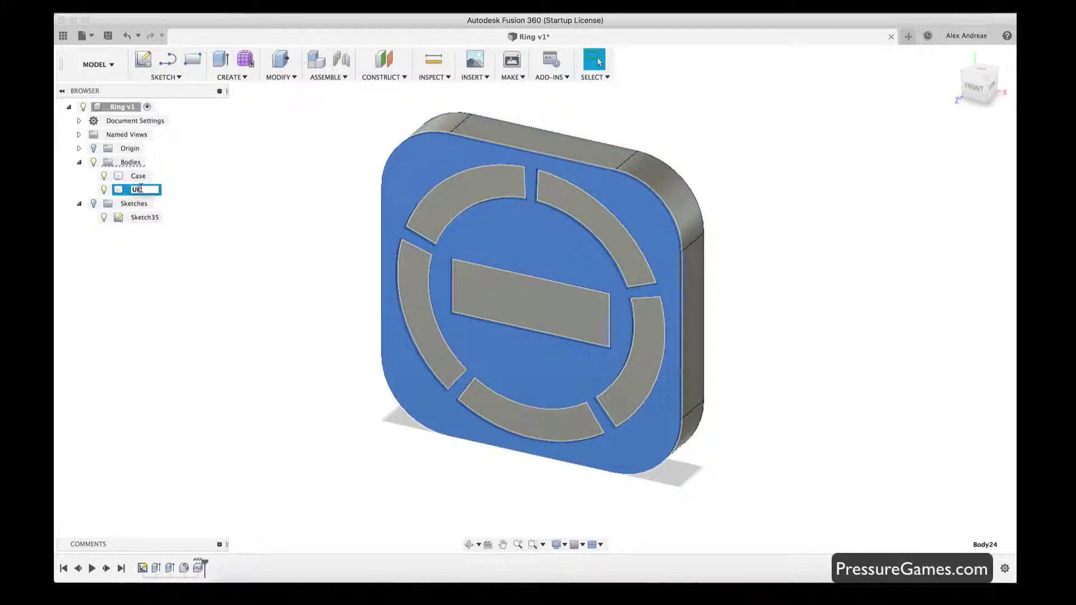
text(I)
key(Return)
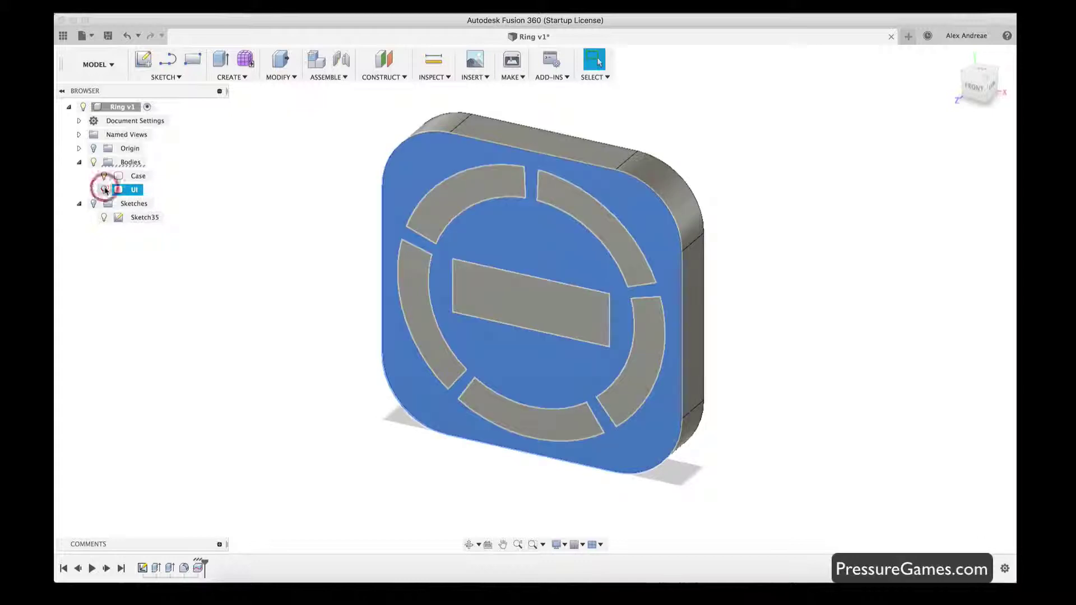
Step: Hide the UI body and shell the Case body open at its front face, with an inside thickness of WallThickness
click(285, 238)
click(614, 238)
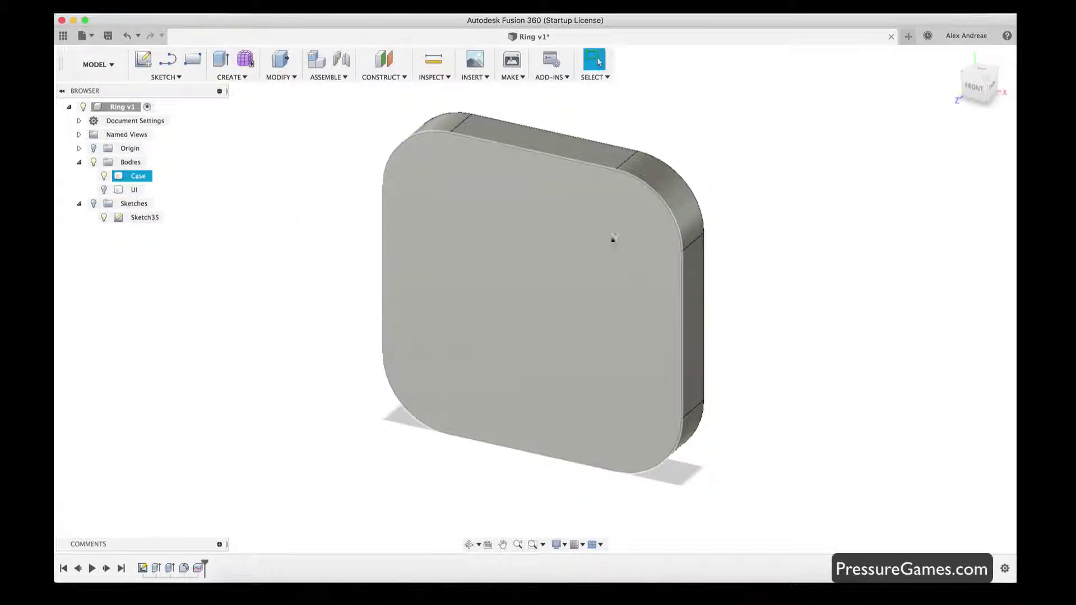
click(531, 275)
click(280, 76)
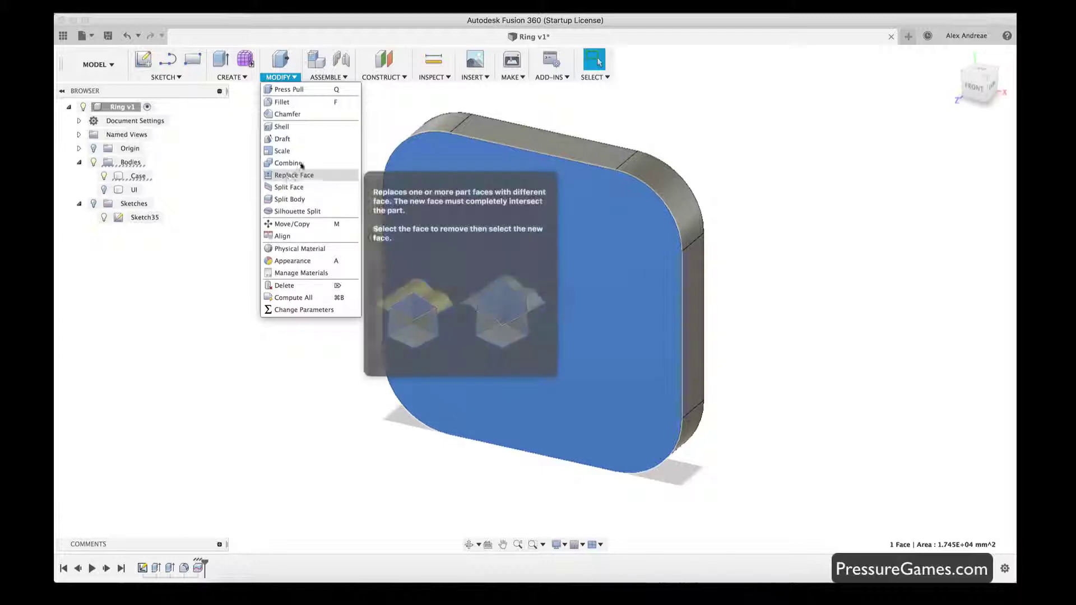
click(286, 127)
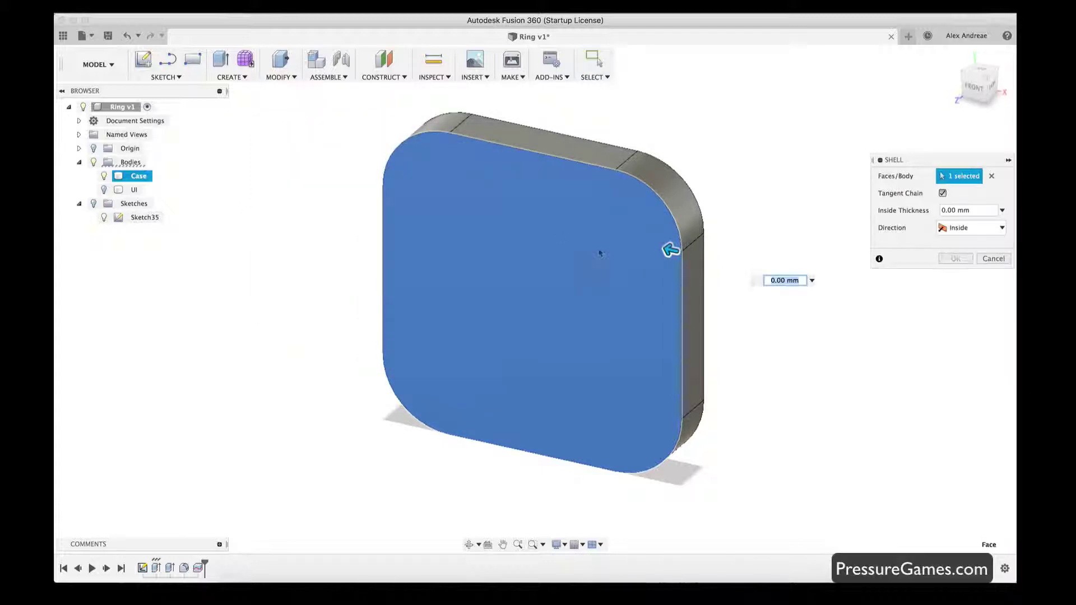
click(599, 253)
click(601, 250)
click(969, 209)
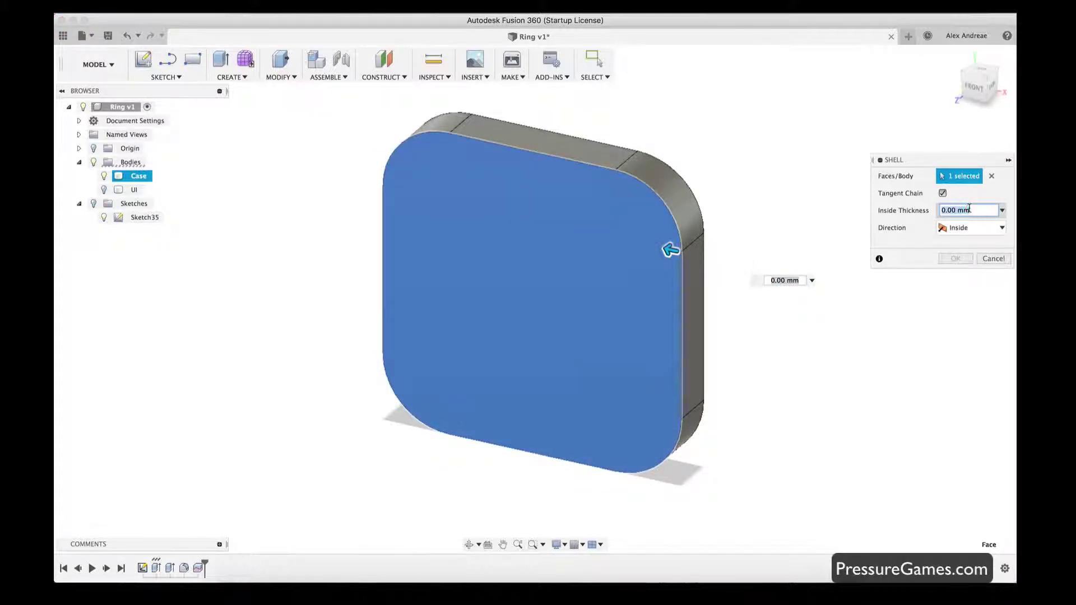
text(wall)
key(Return)
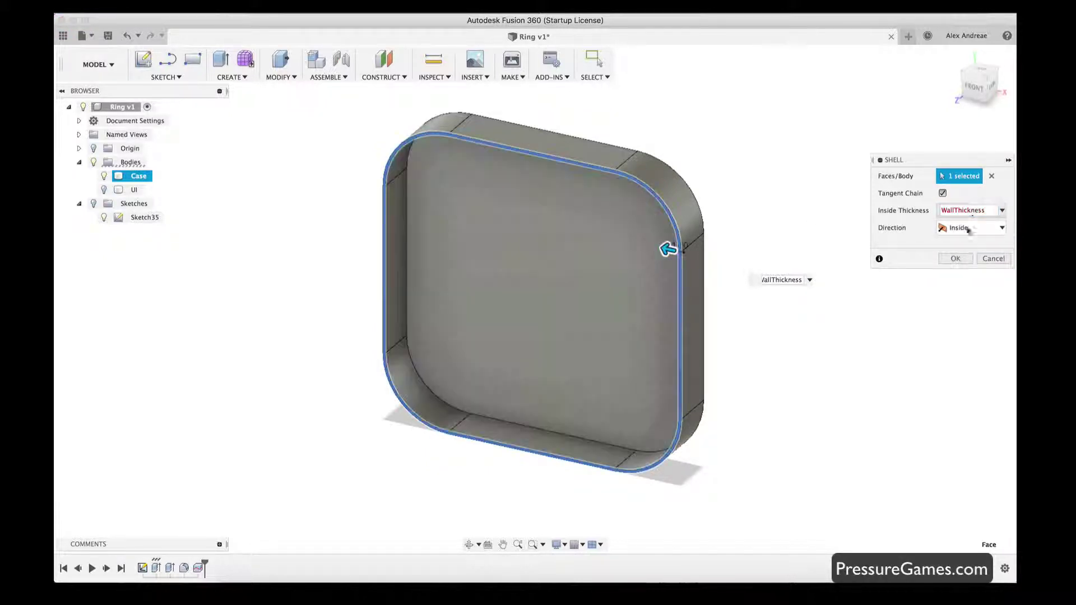
click(956, 258)
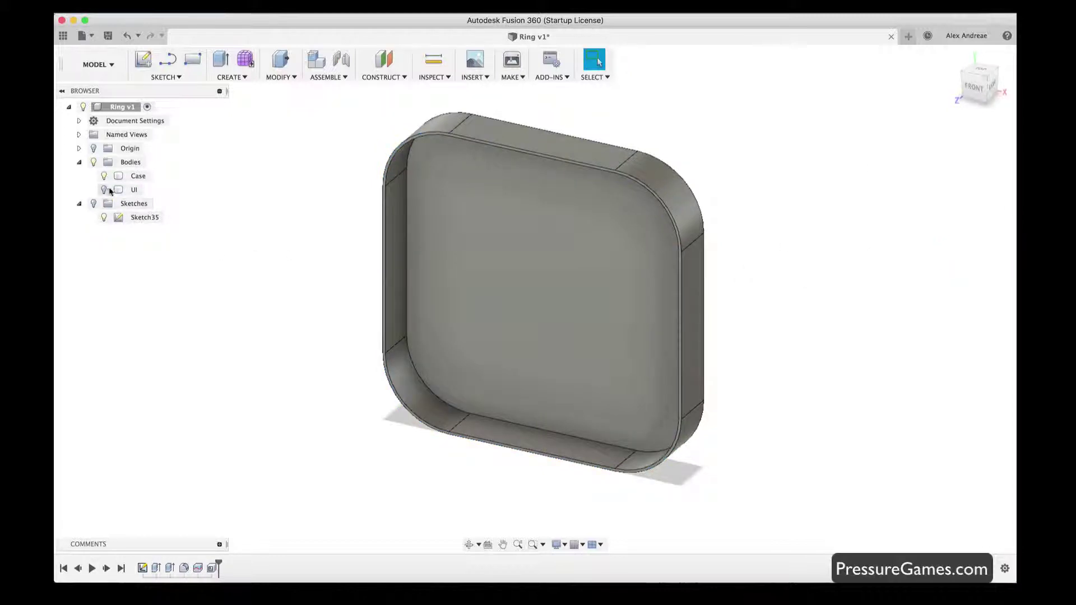
Step: Examine the UI plate and the shelled Case together and separately, leaving only the Case body shown
click(105, 190)
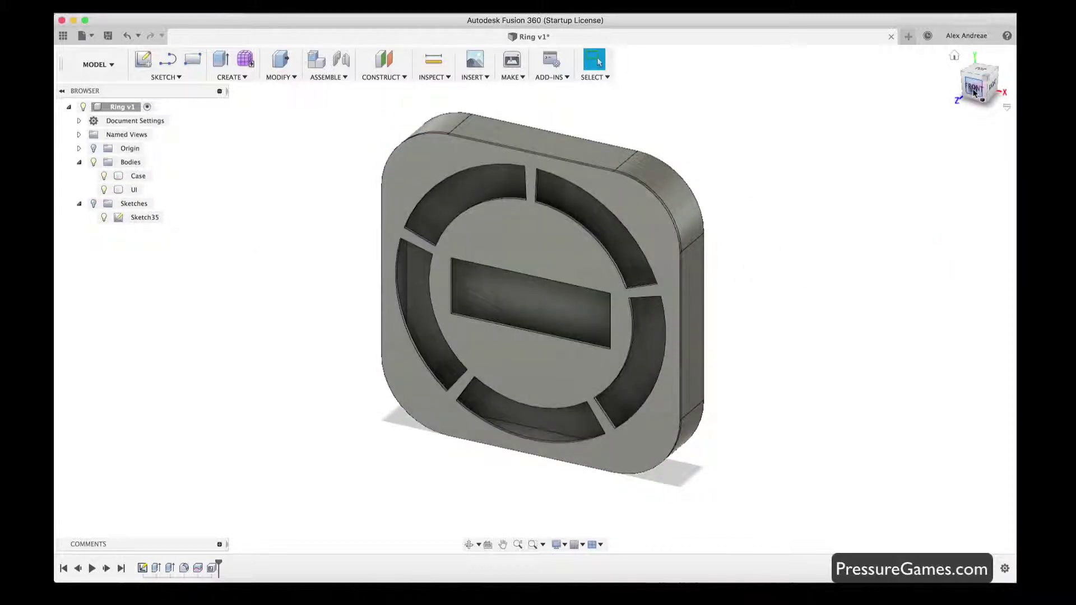
mouse_move(973, 93)
mouse_down()
mouse_move(1009, 66)
mouse_move(1000, 92)
mouse_move(954, 88)
mouse_up()
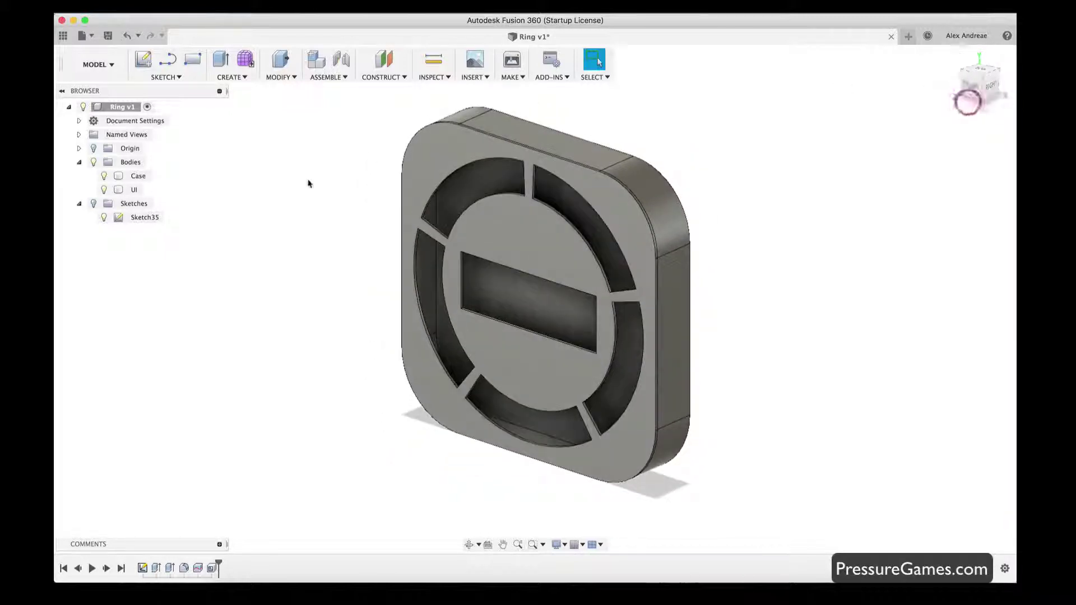
click(104, 176)
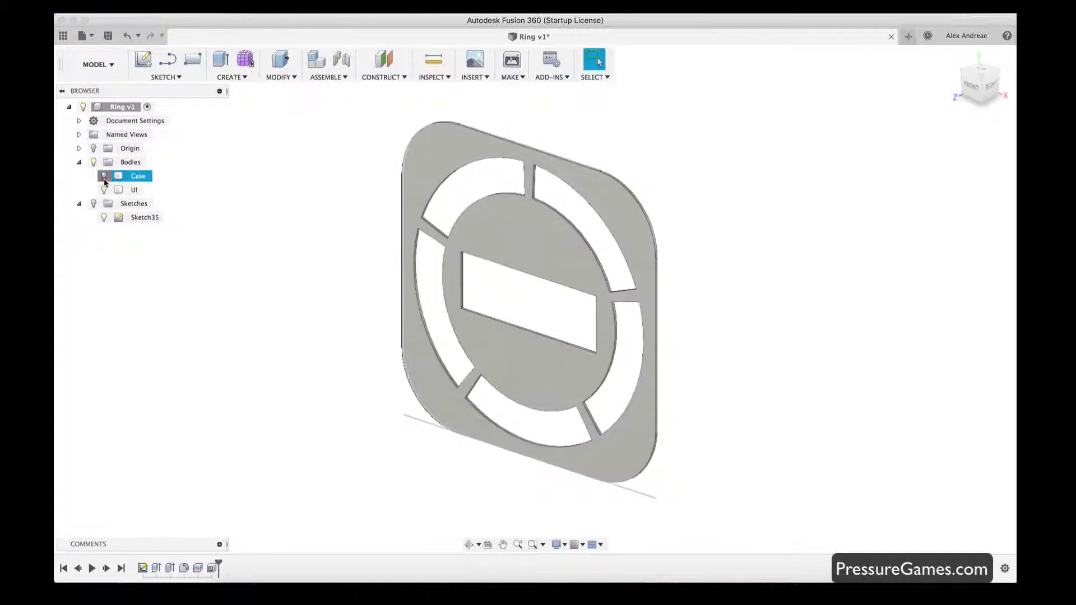
click(103, 176)
click(104, 189)
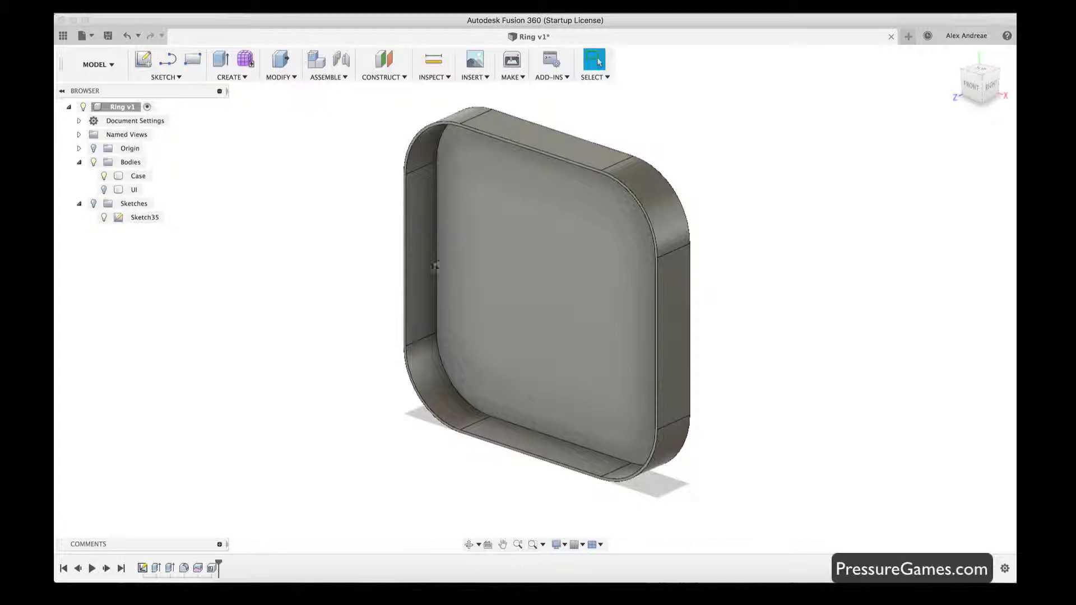
drag(972, 87, 986, 77)
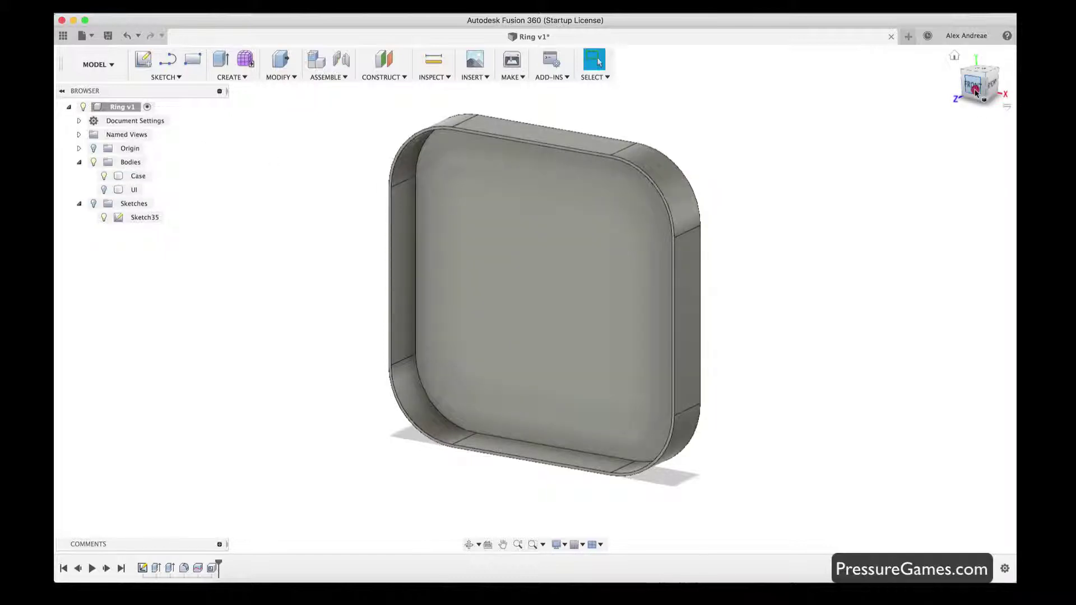
drag(980, 85, 994, 99)
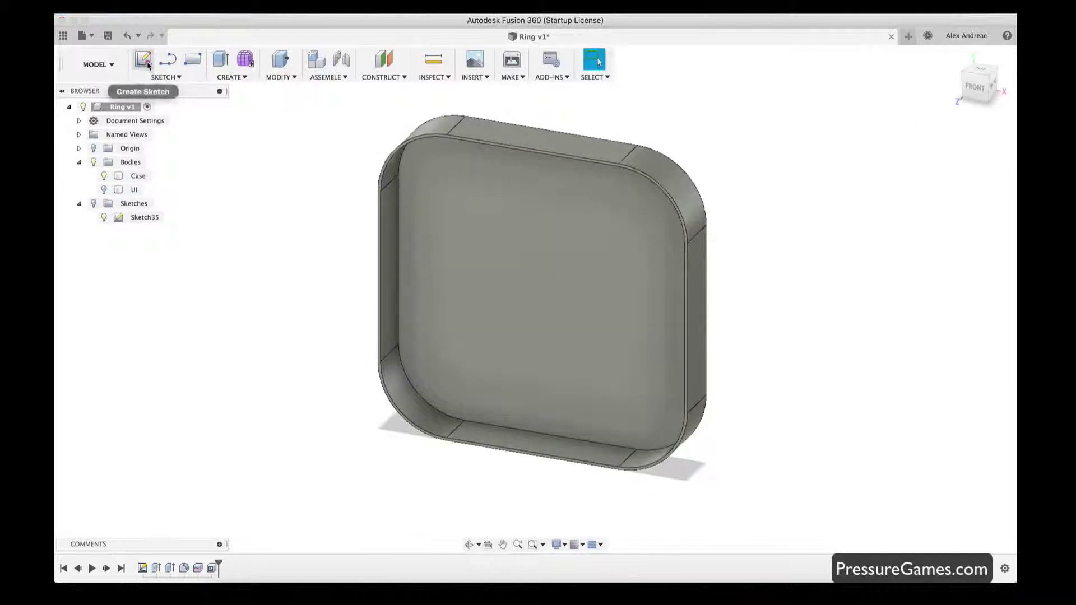
Step: Sketch a center rectangle of about 510 mm² in the lower-left area of the Case's inner back face, with the original case sketch hidden
click(143, 58)
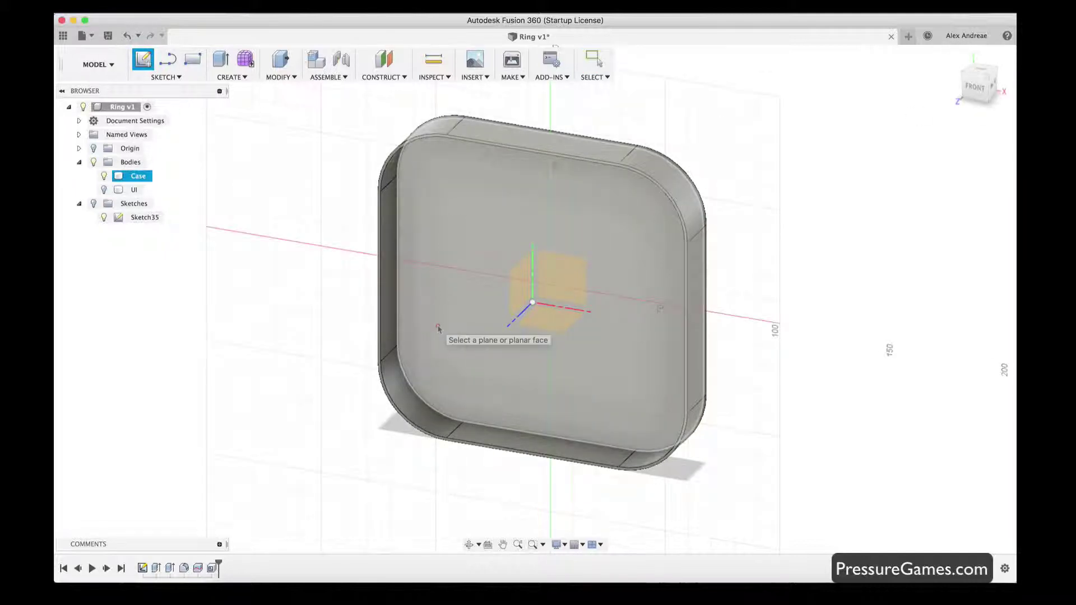
click(438, 326)
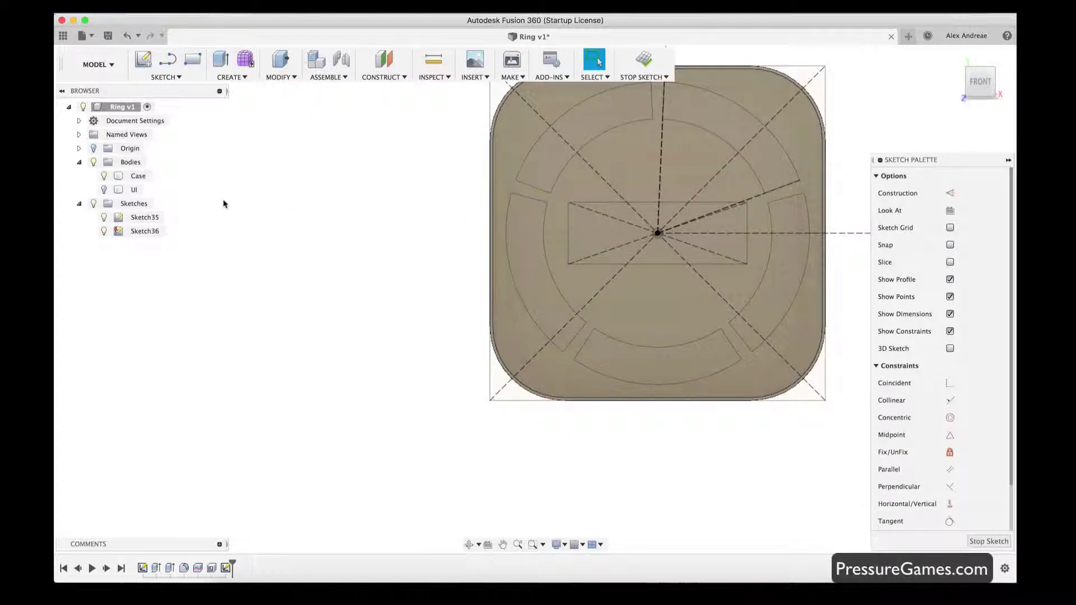
click(103, 217)
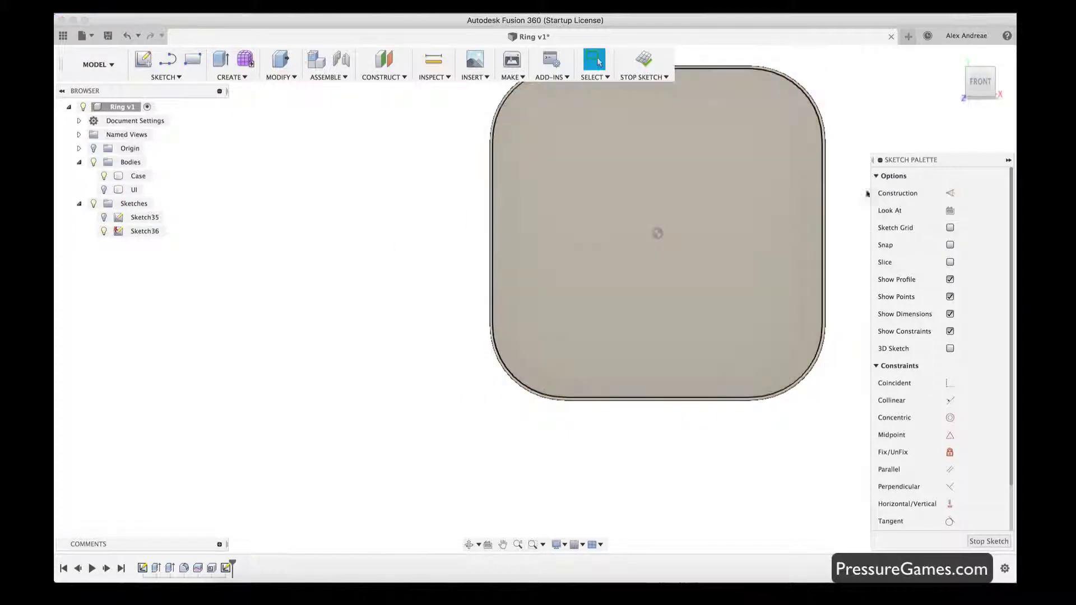
click(993, 84)
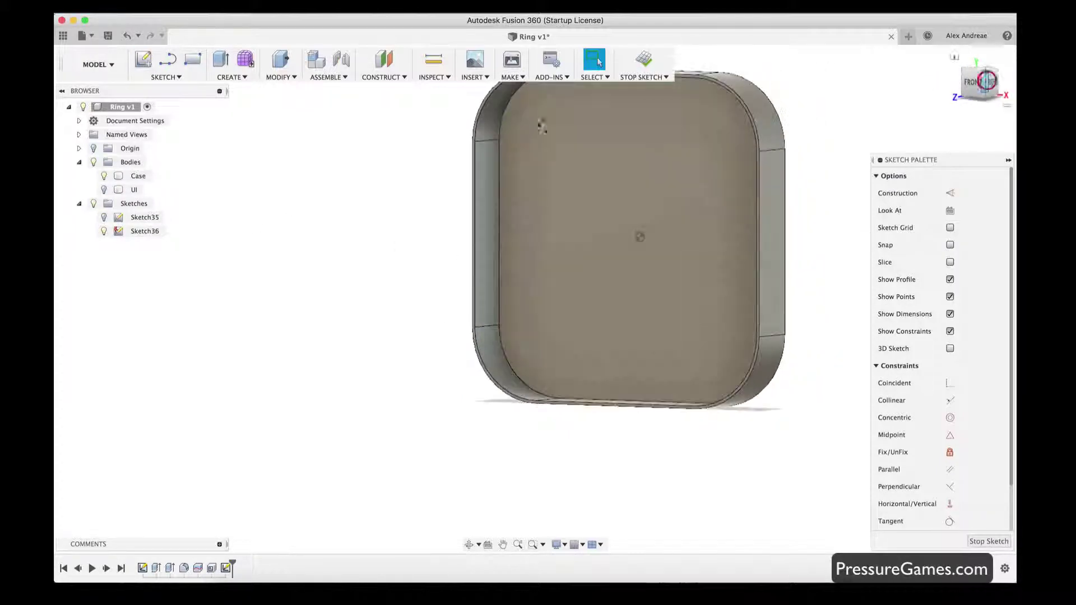
click(170, 77)
mouse_move(215, 113)
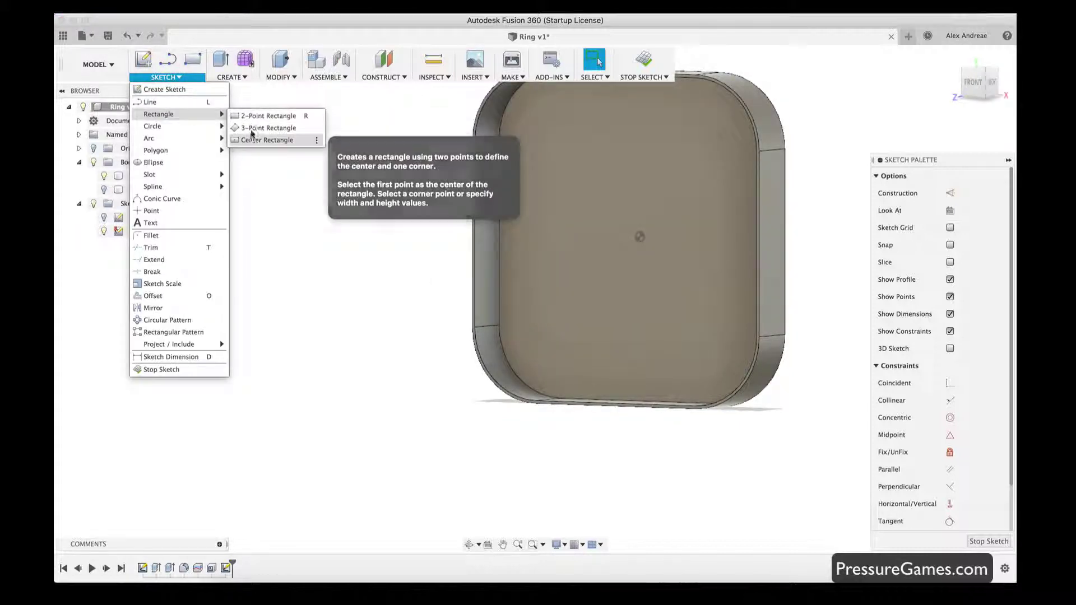
click(251, 142)
click(543, 326)
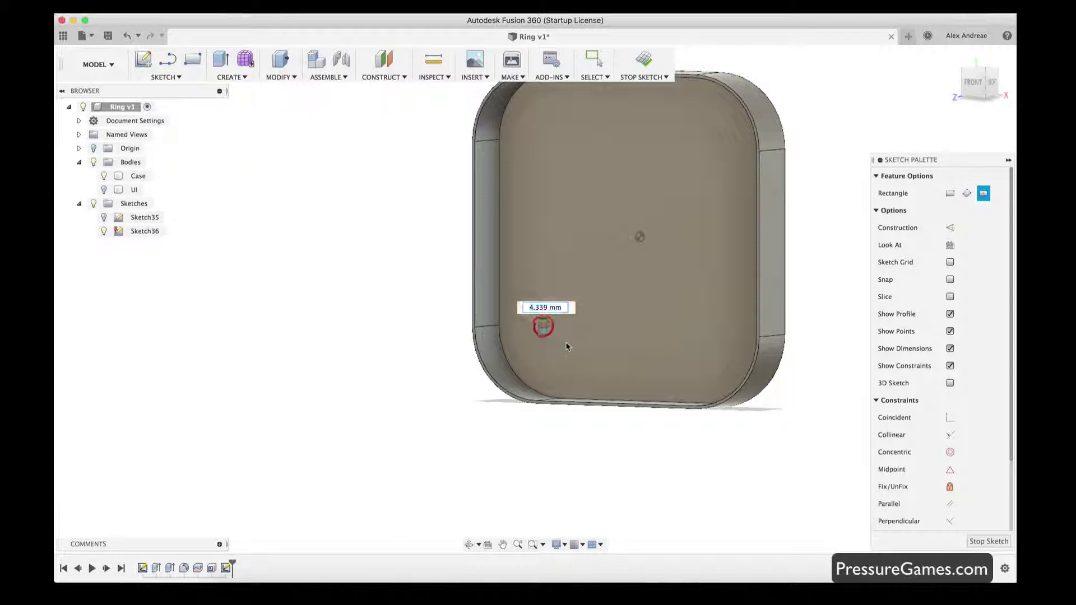
click(571, 351)
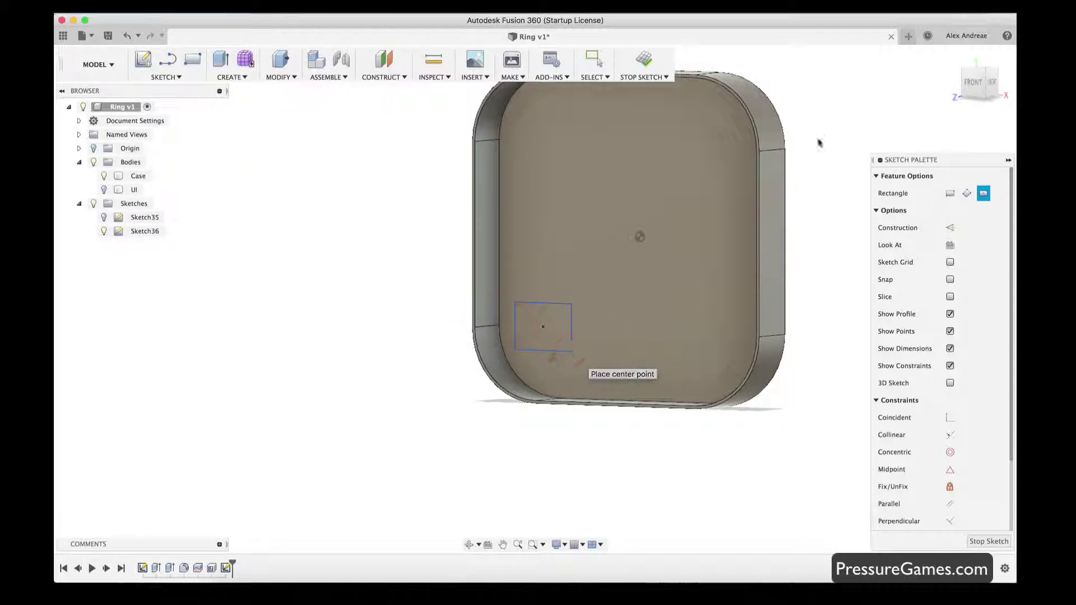
click(640, 63)
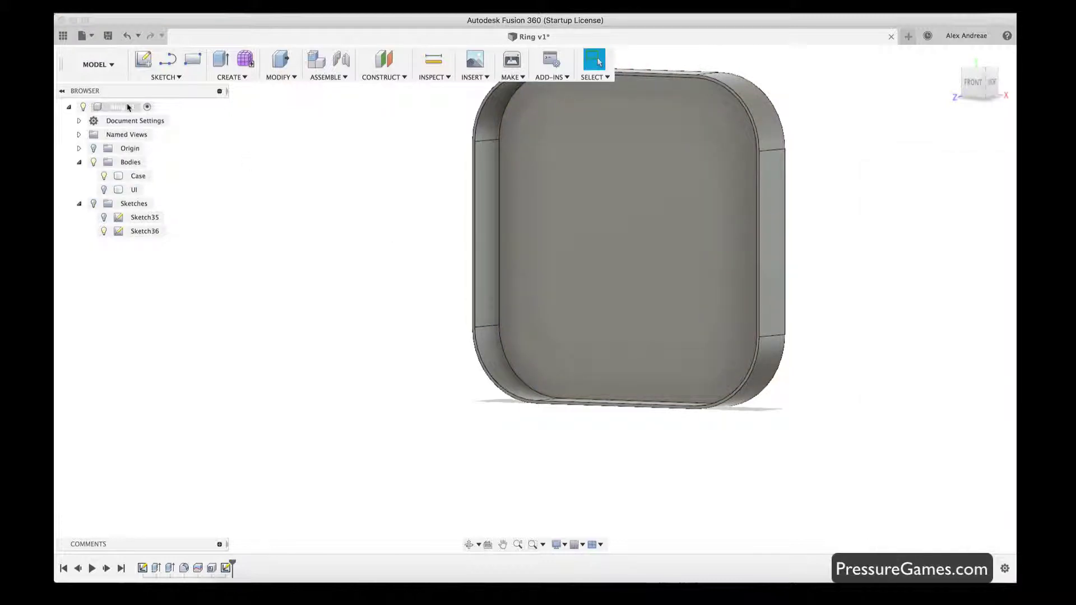
Step: Extrude the small rectangle on the Case's inner back face 5 mm, joined to the Case body
key(q)
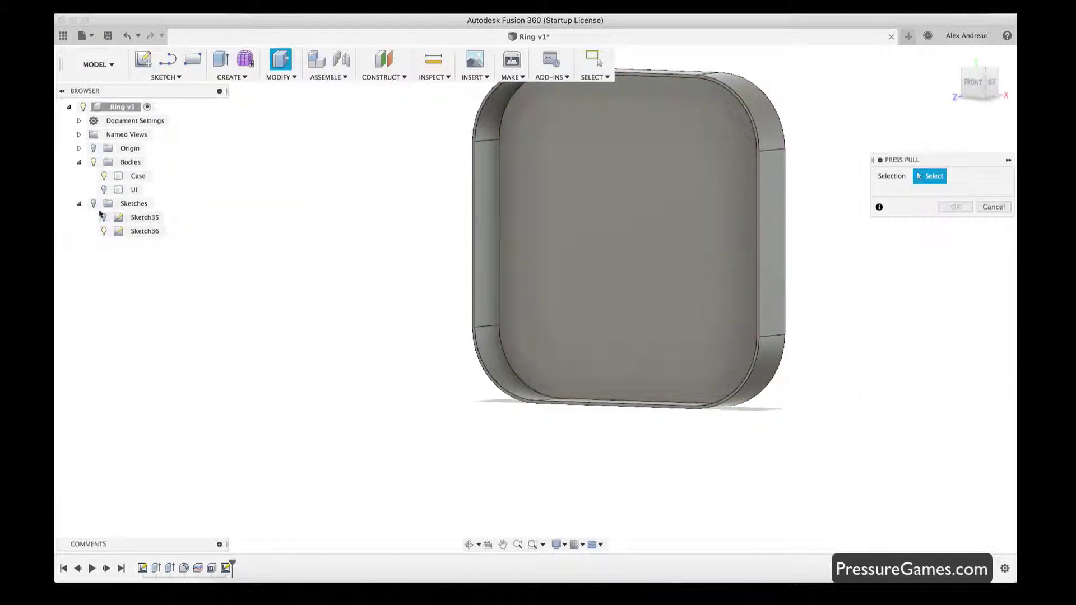
click(535, 325)
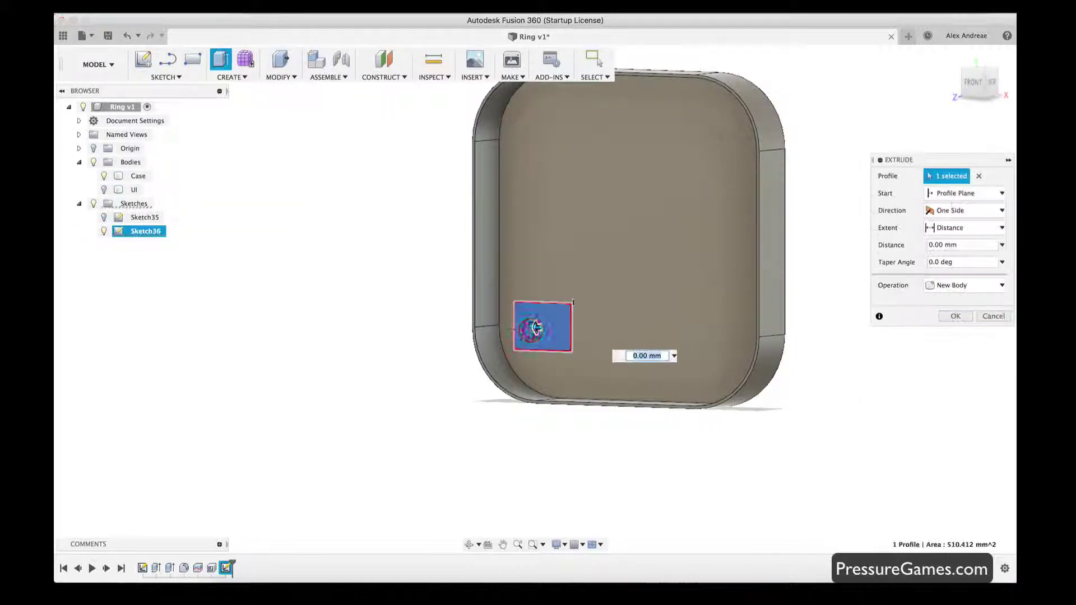
click(961, 248)
text(5)
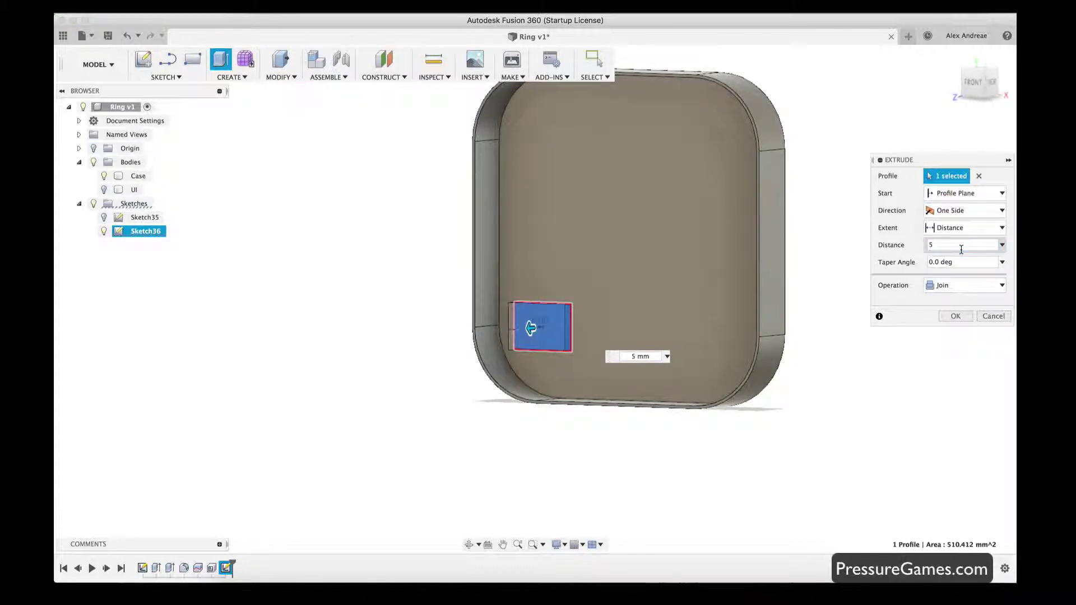
click(956, 315)
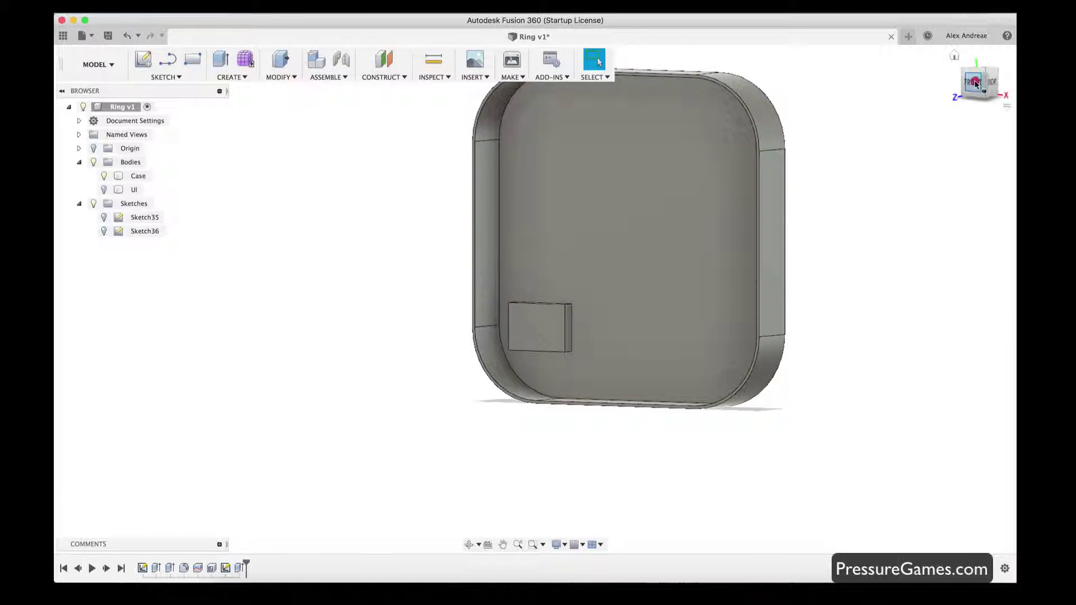
click(948, 80)
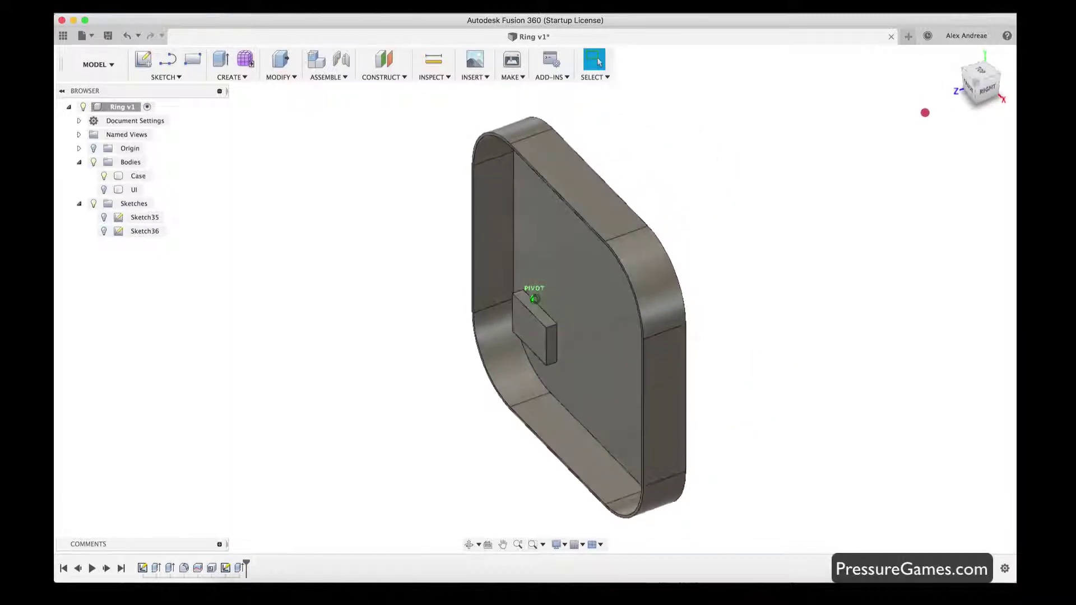
drag(928, 113, 954, 116)
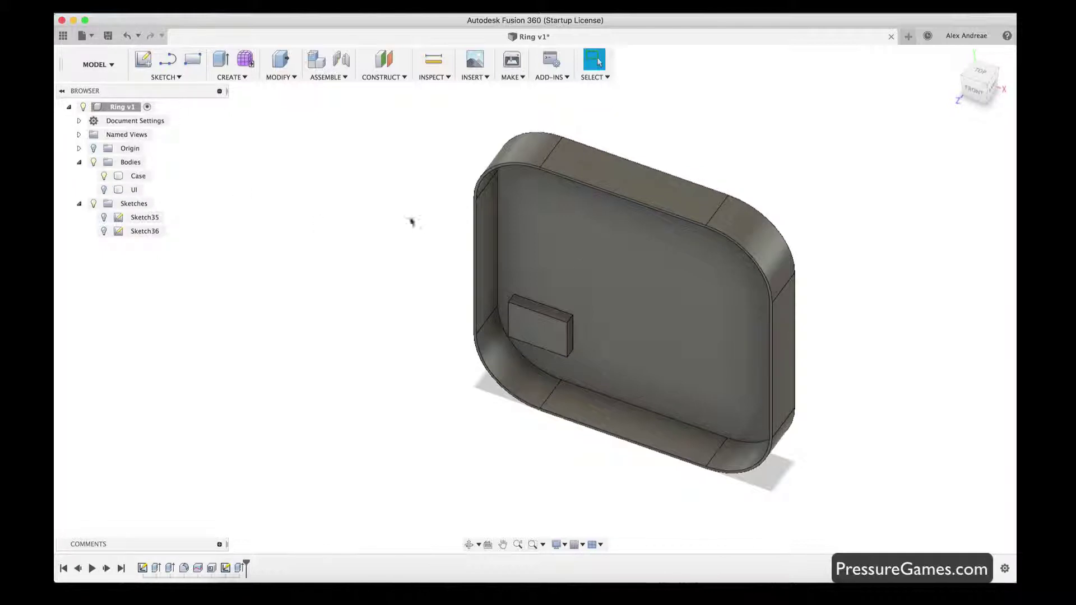
Step: Open the Countdown Bomb design from the Defuser project and examine its front face, back shell and feature history
click(63, 36)
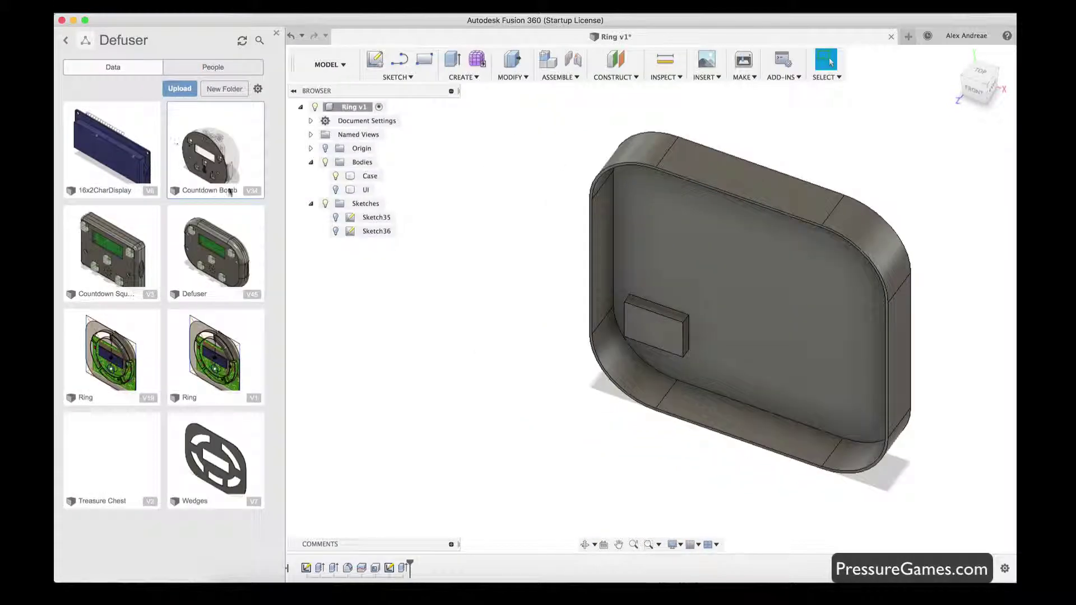
double_click(229, 159)
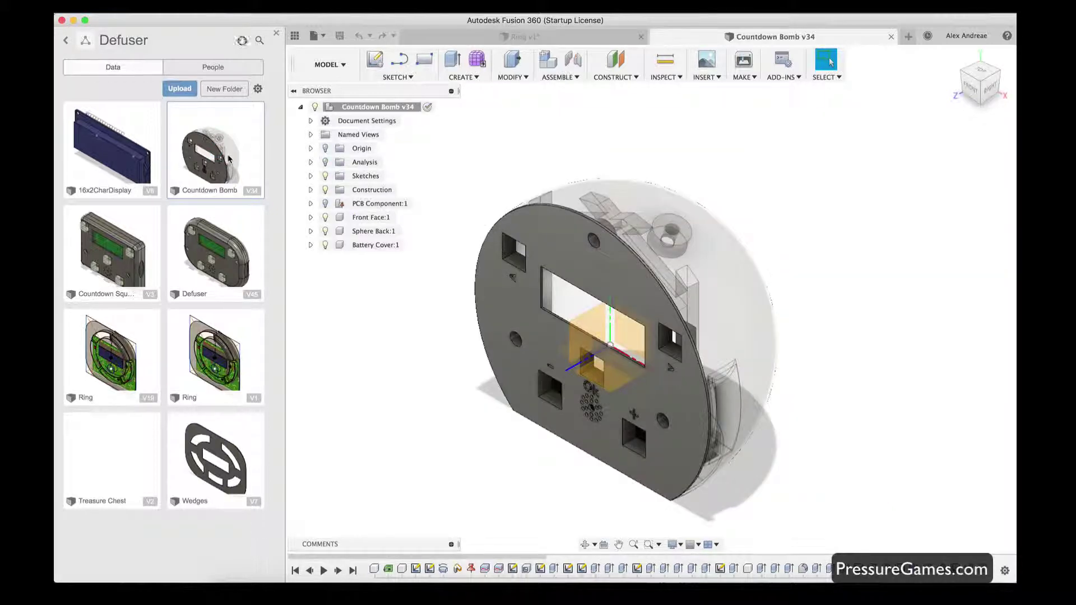
click(970, 88)
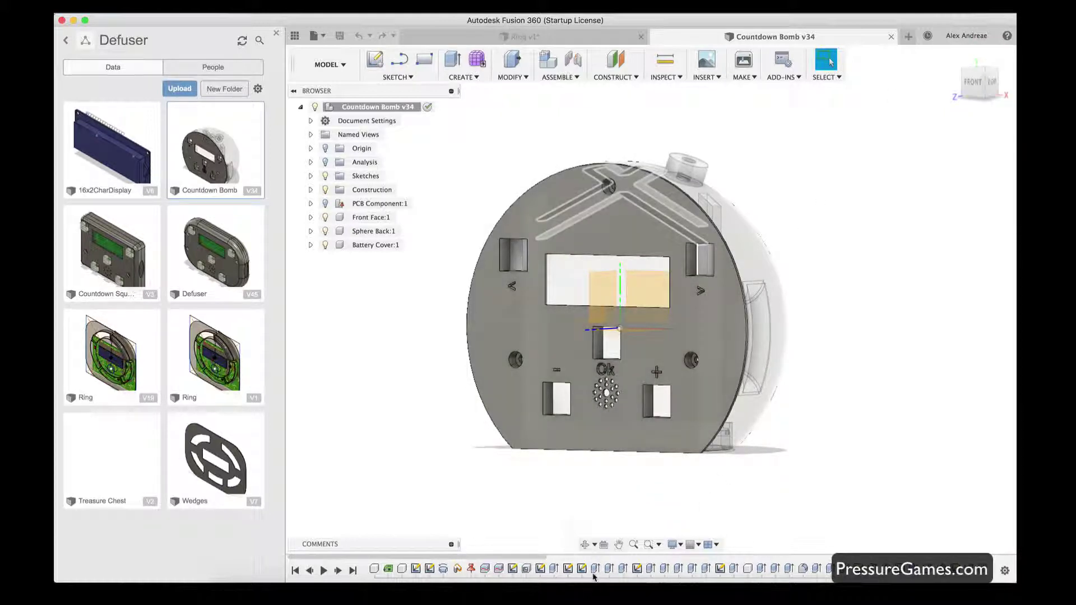
scroll(594, 578, right, 10)
scroll(594, 577, left, 10)
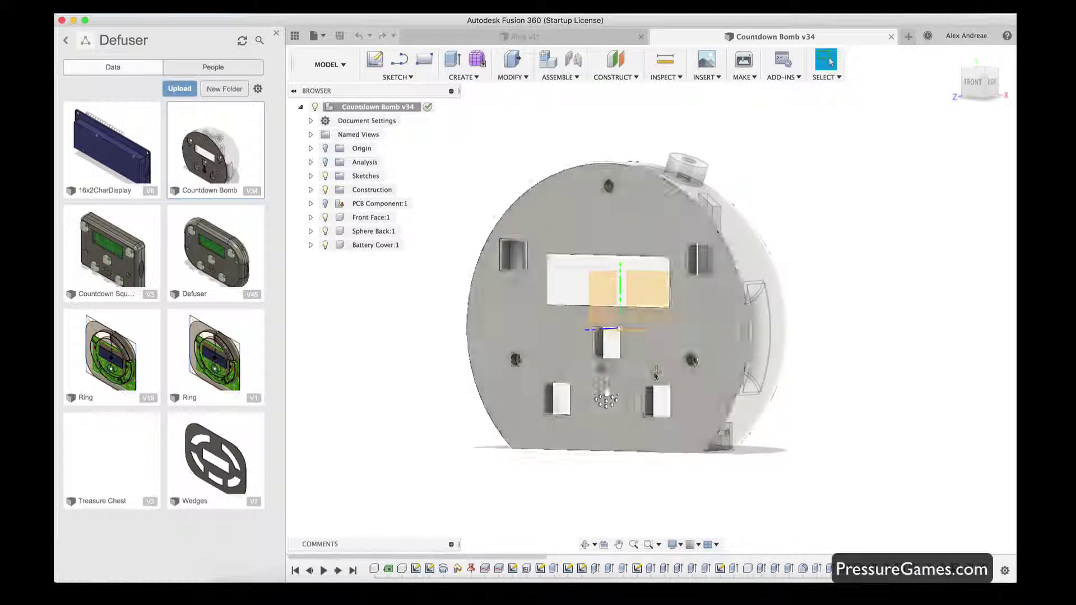
drag(976, 84, 1007, 86)
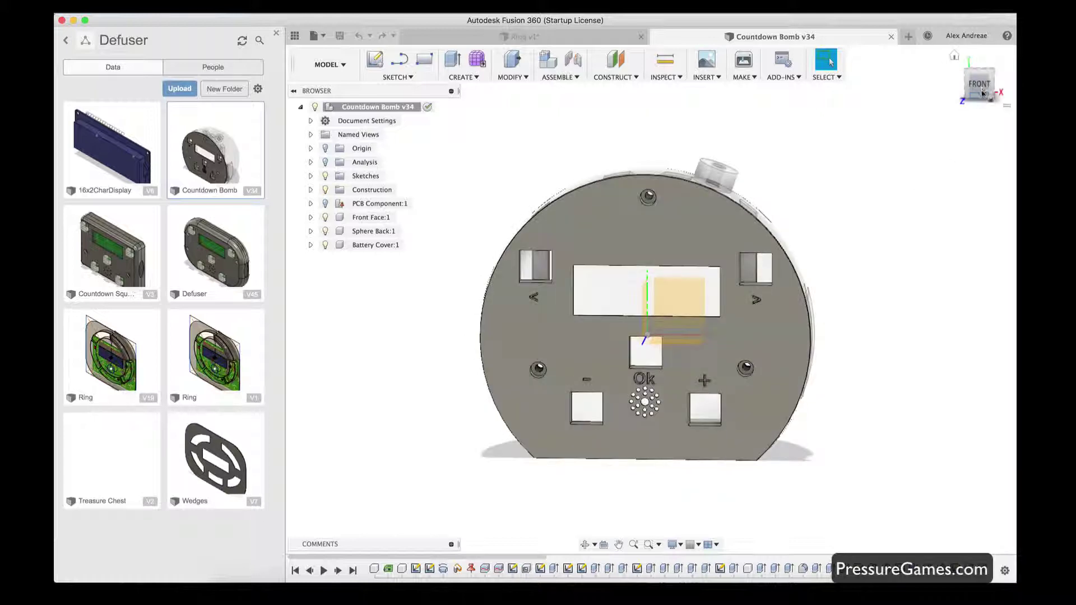
click(982, 90)
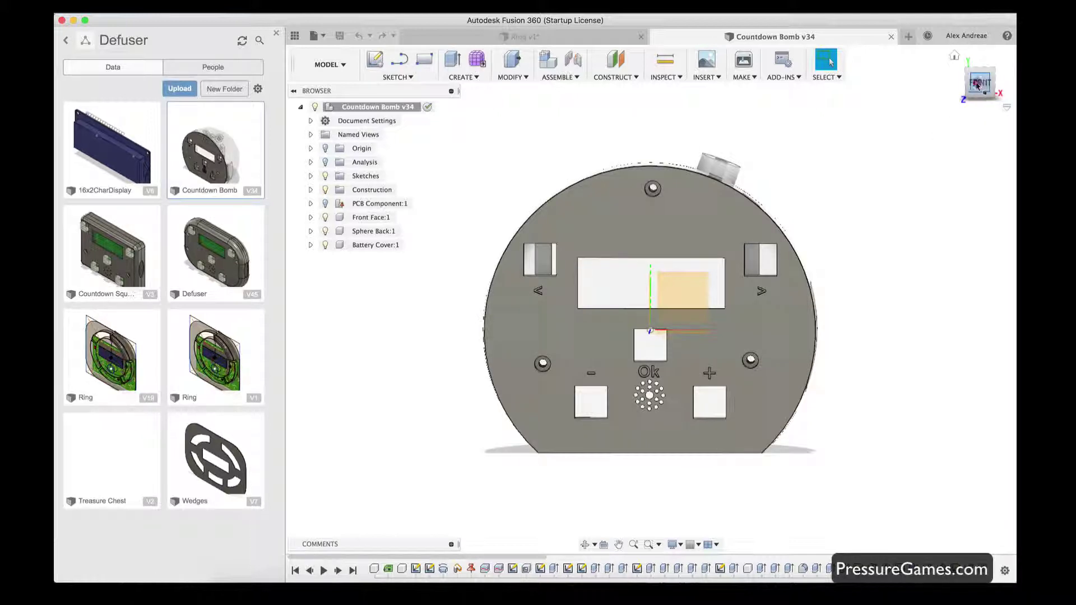
drag(977, 82, 953, 100)
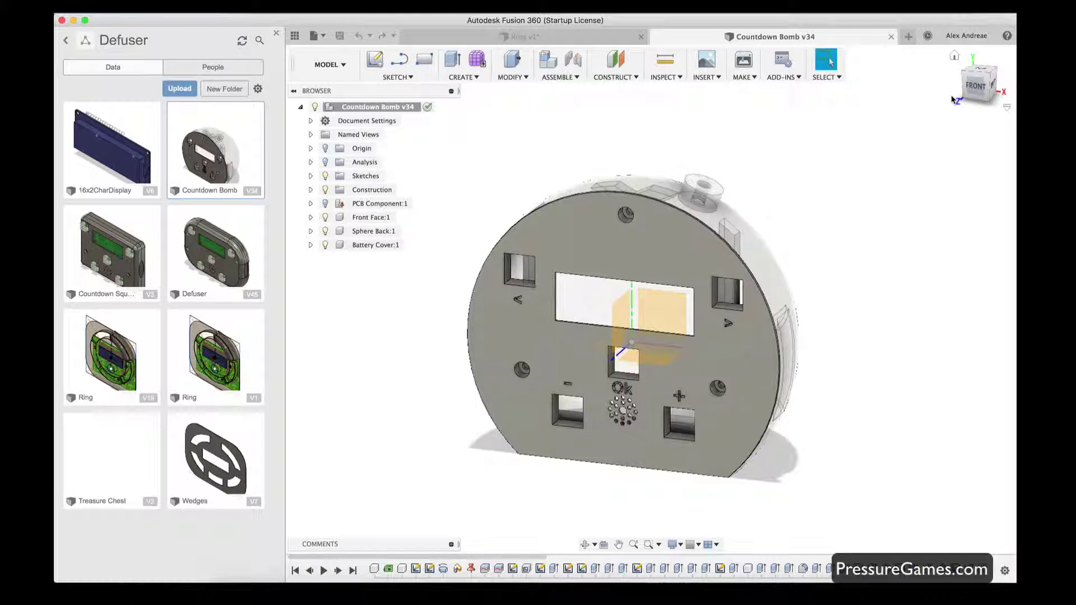
shift+middle_drag(629, 471, 606, 465)
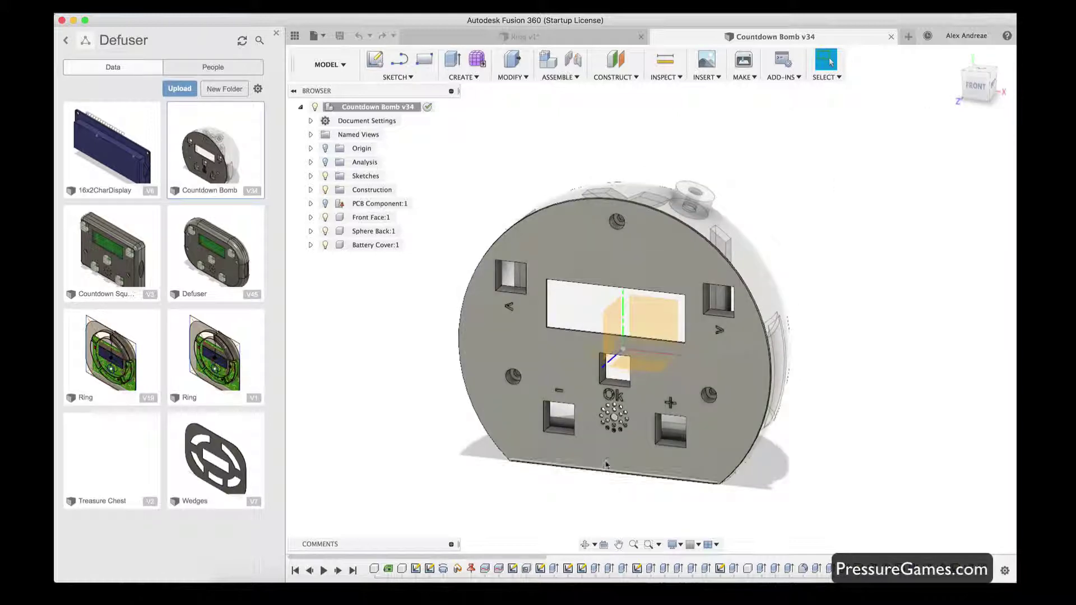